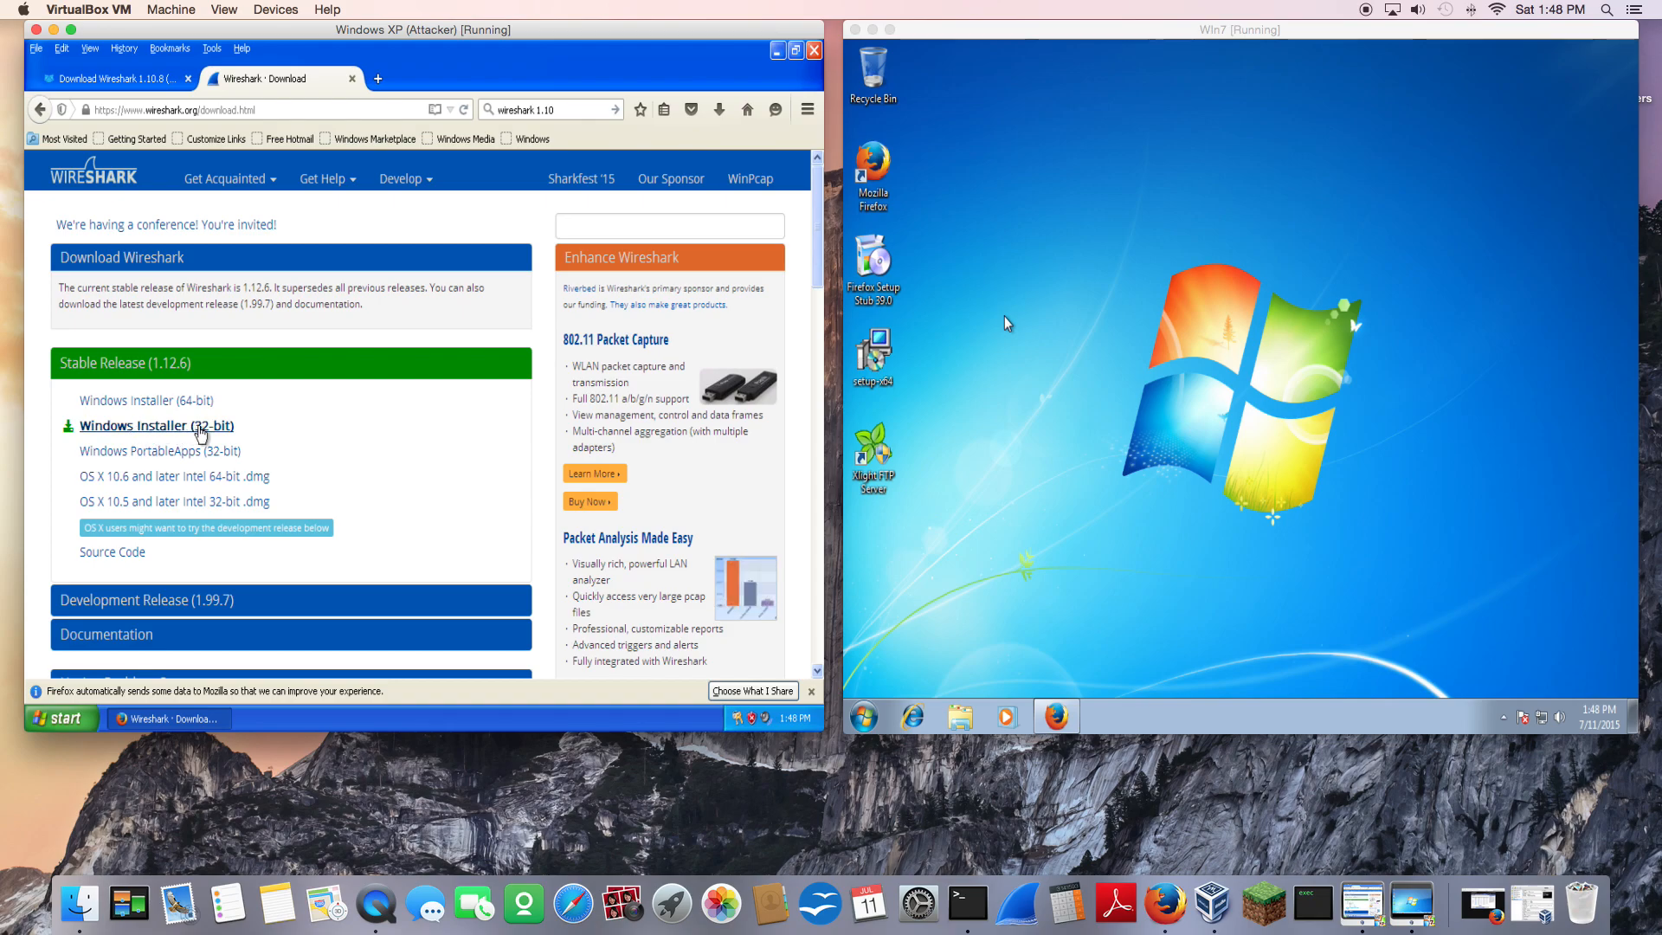
- Try to install the downloaded 32-bit Wireshark 1.12.6 on the Windows XP machine
{"action": "left_click", "coordinate": [199, 428]}
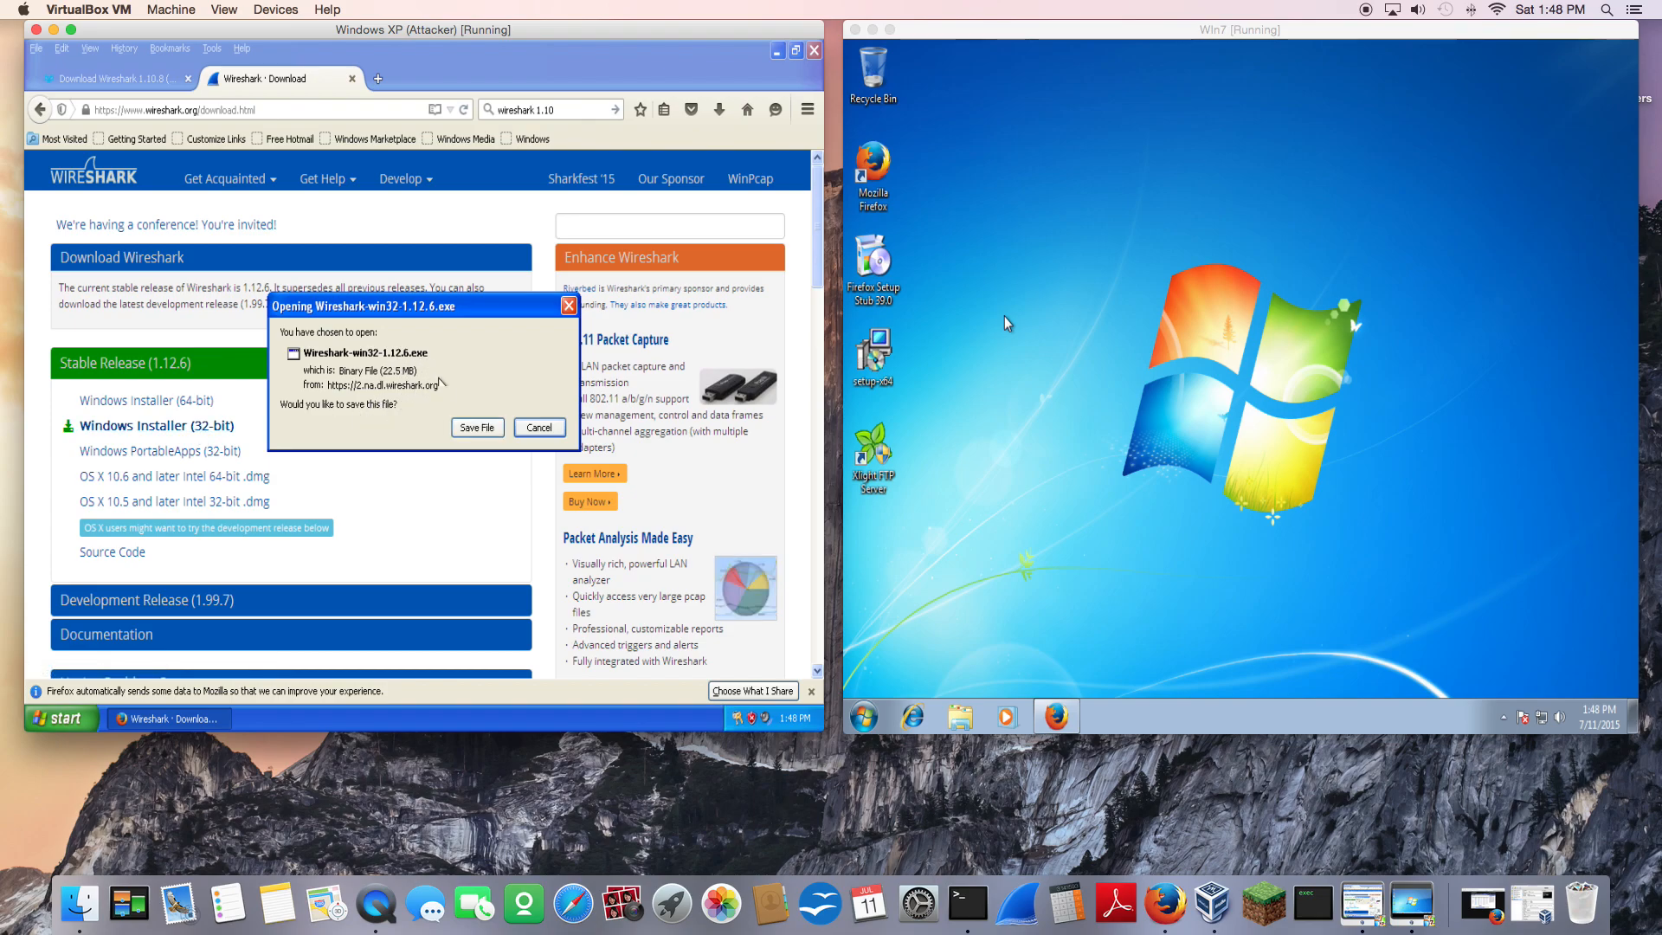
{"action": "left_click", "coordinate": [540, 428]}
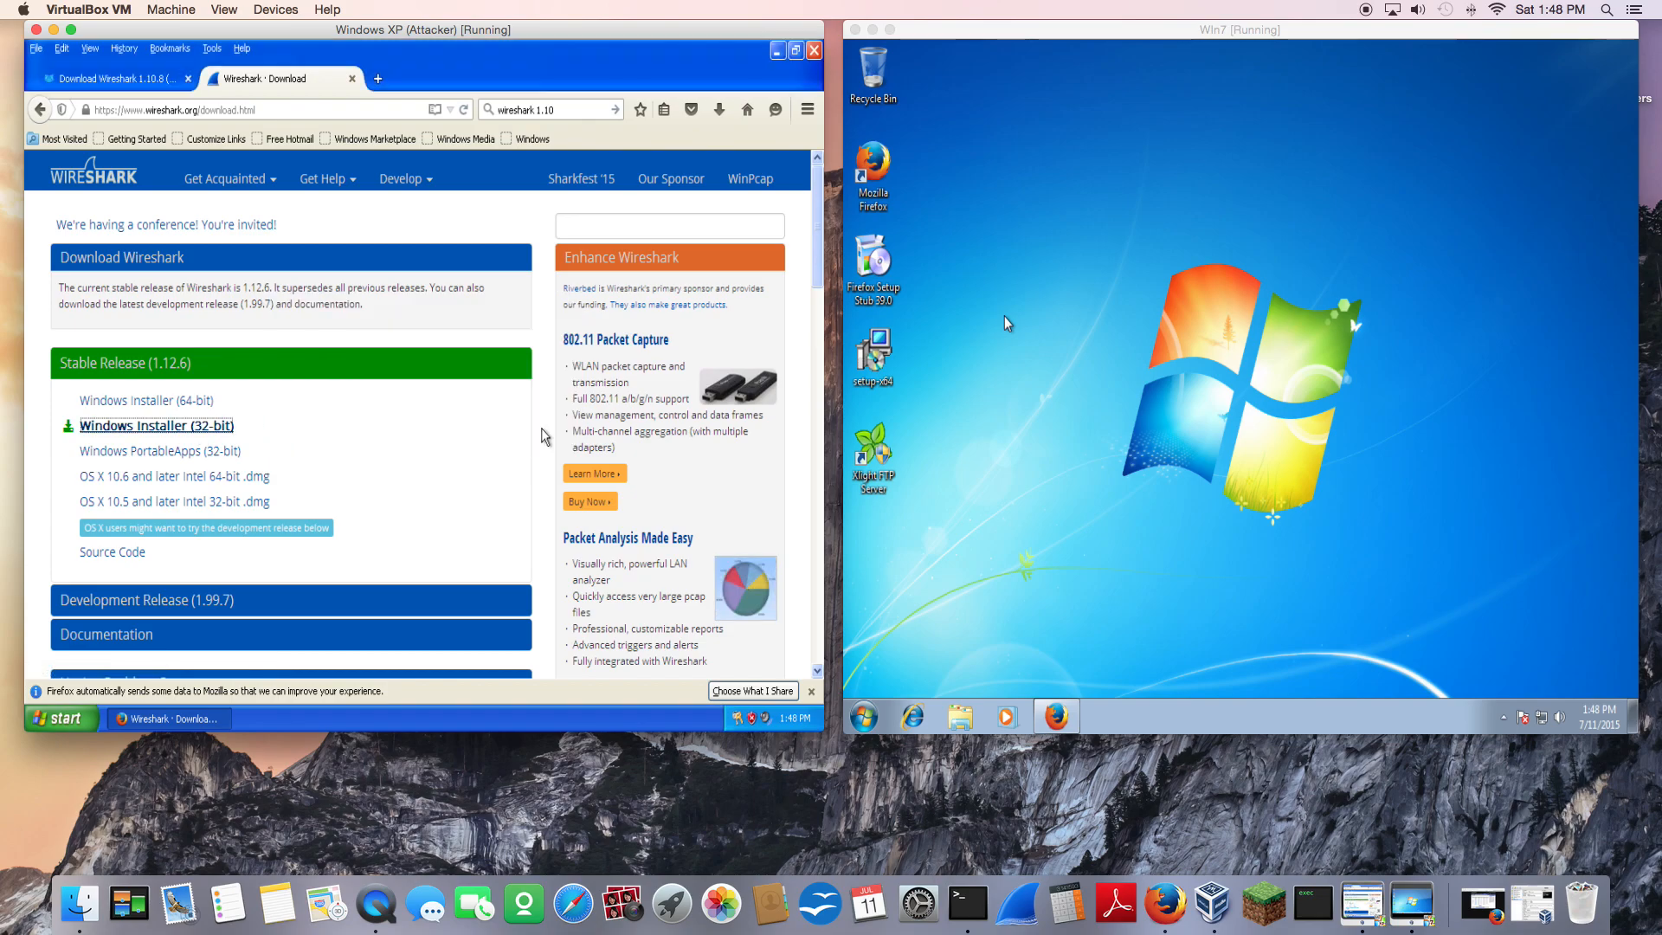
{"action": "left_click", "coordinate": [714, 117]}
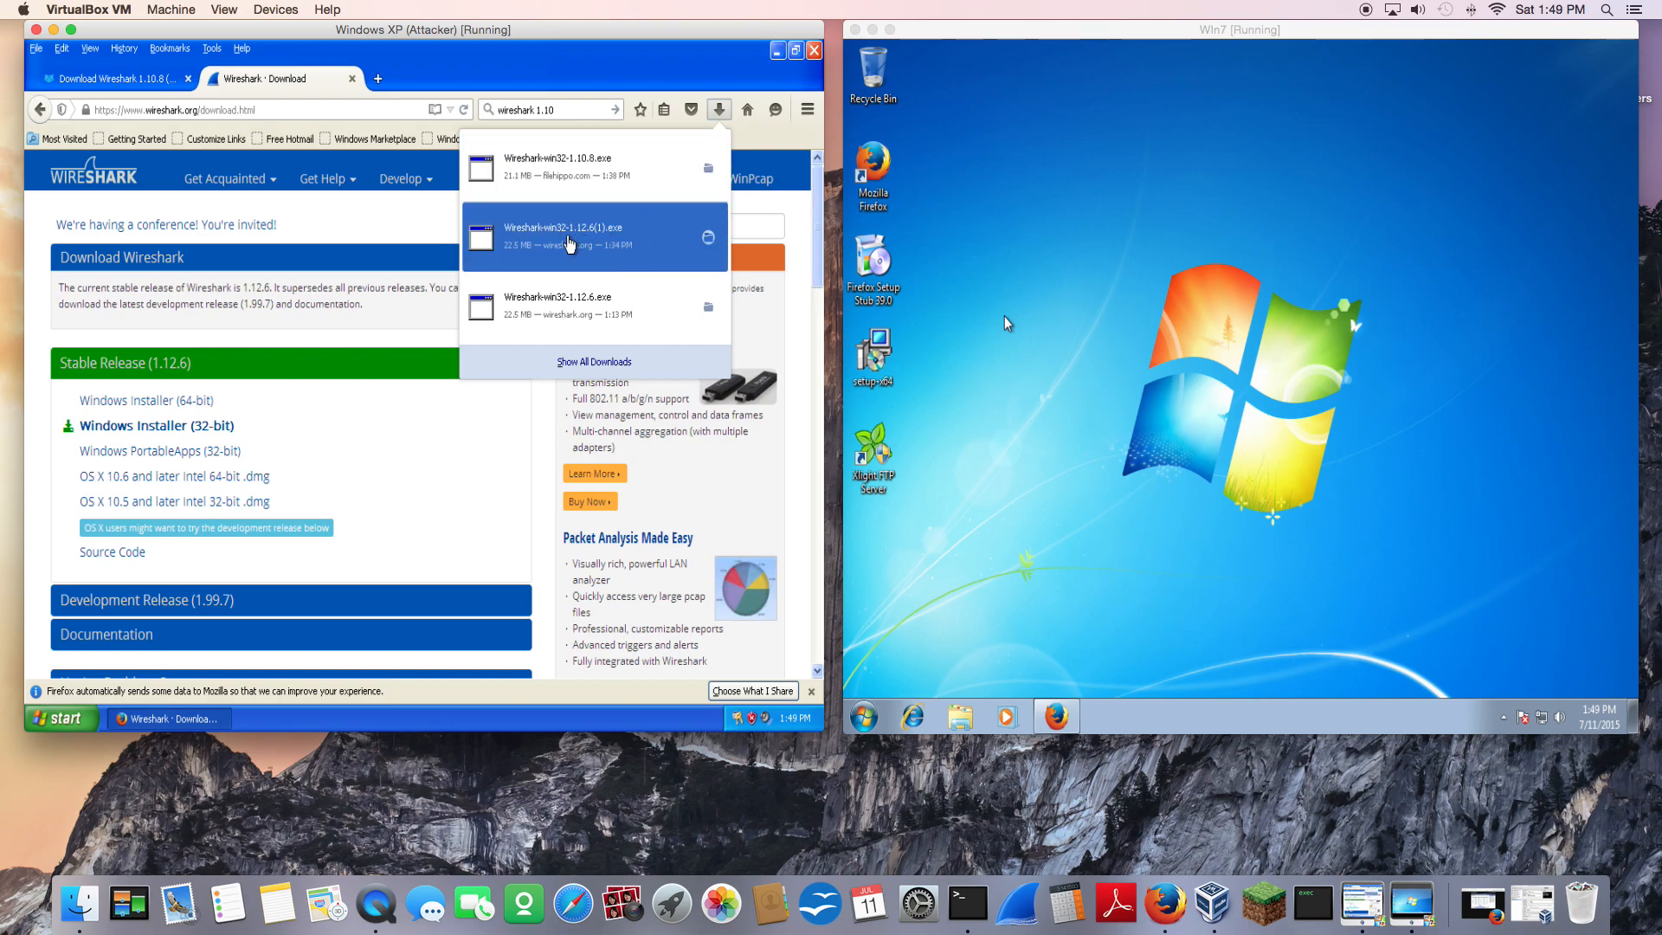
{"action": "left_click", "coordinate": [571, 240]}
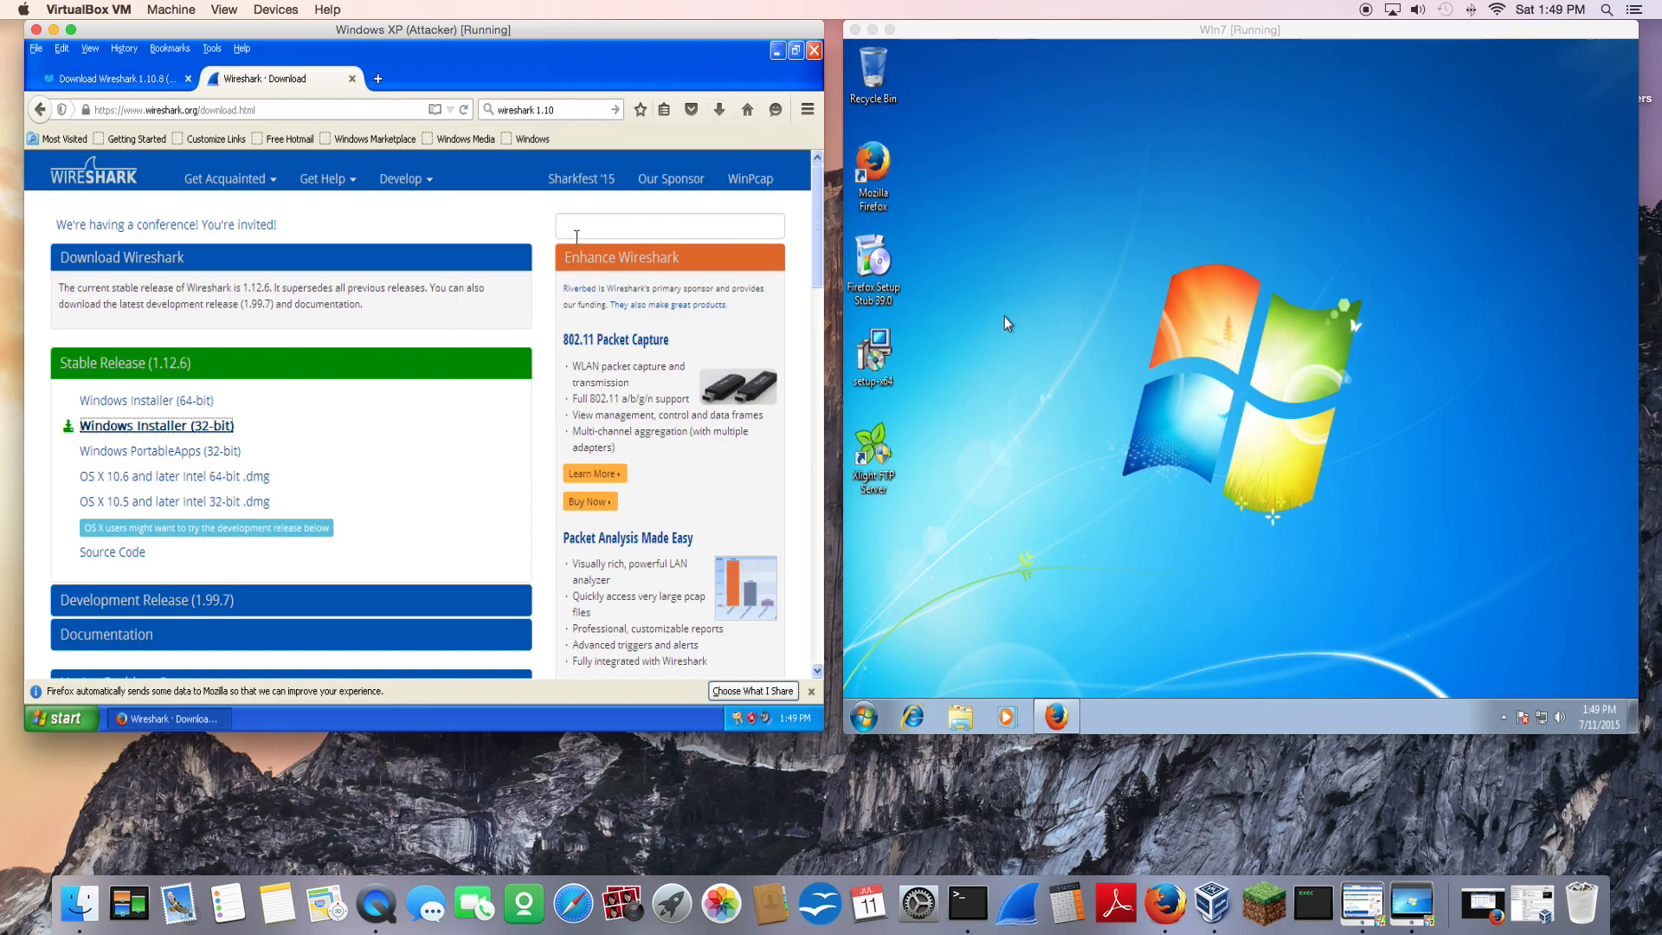
{"action": "left_click", "coordinate": [457, 398]}
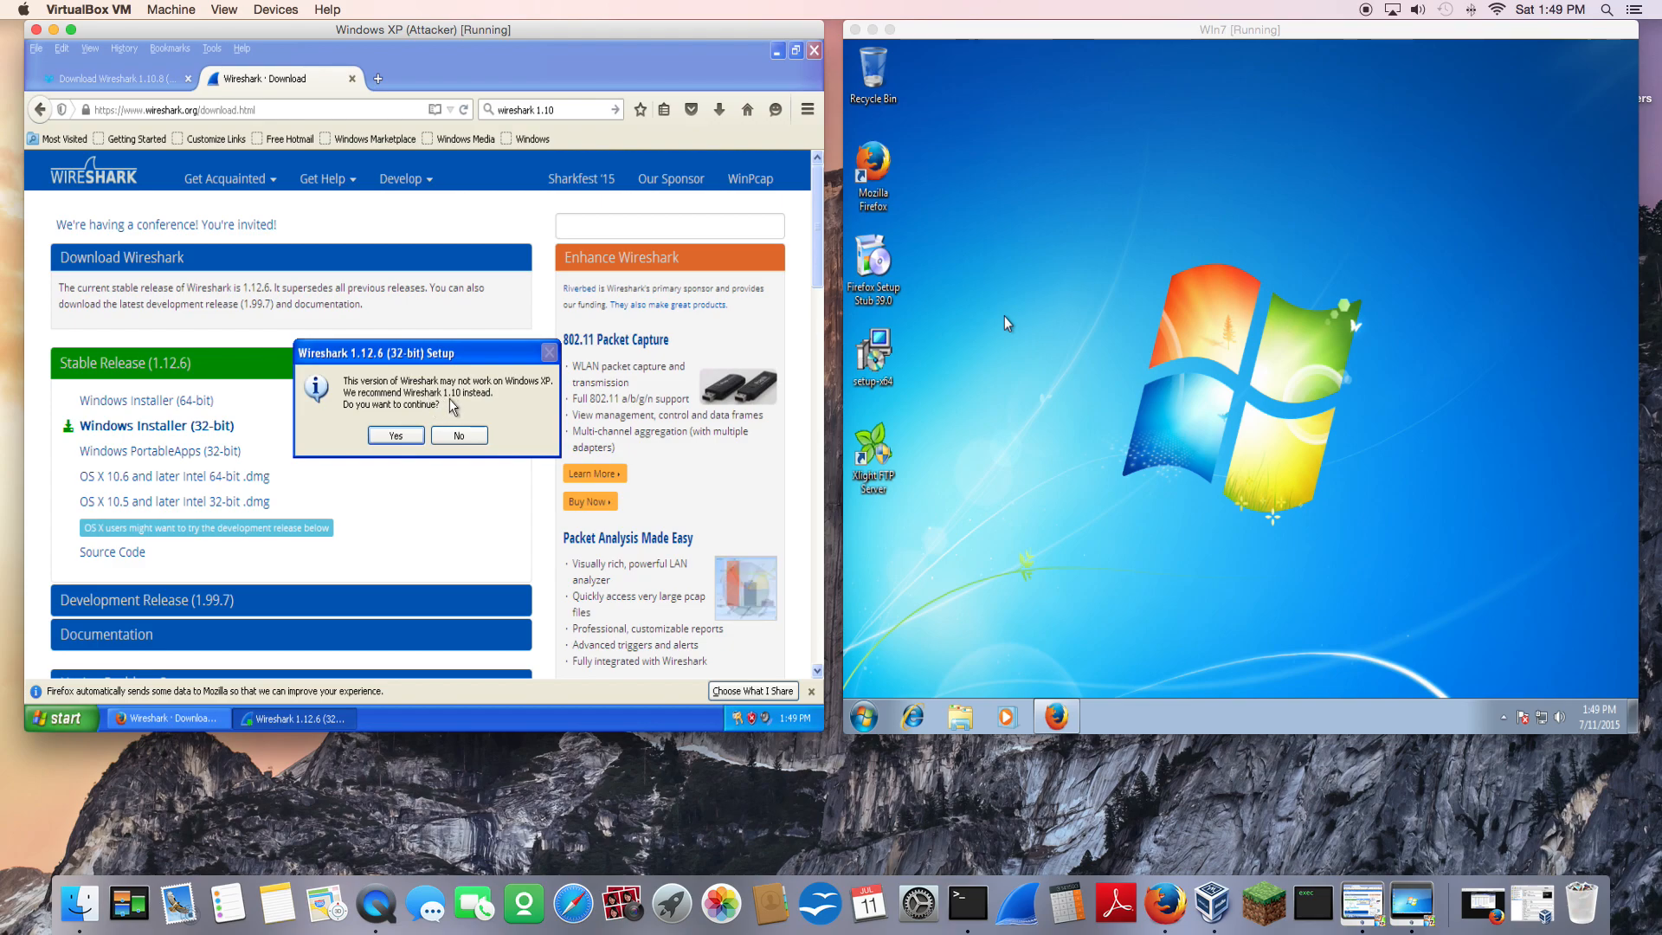
{"action": "left_click", "coordinate": [450, 437]}
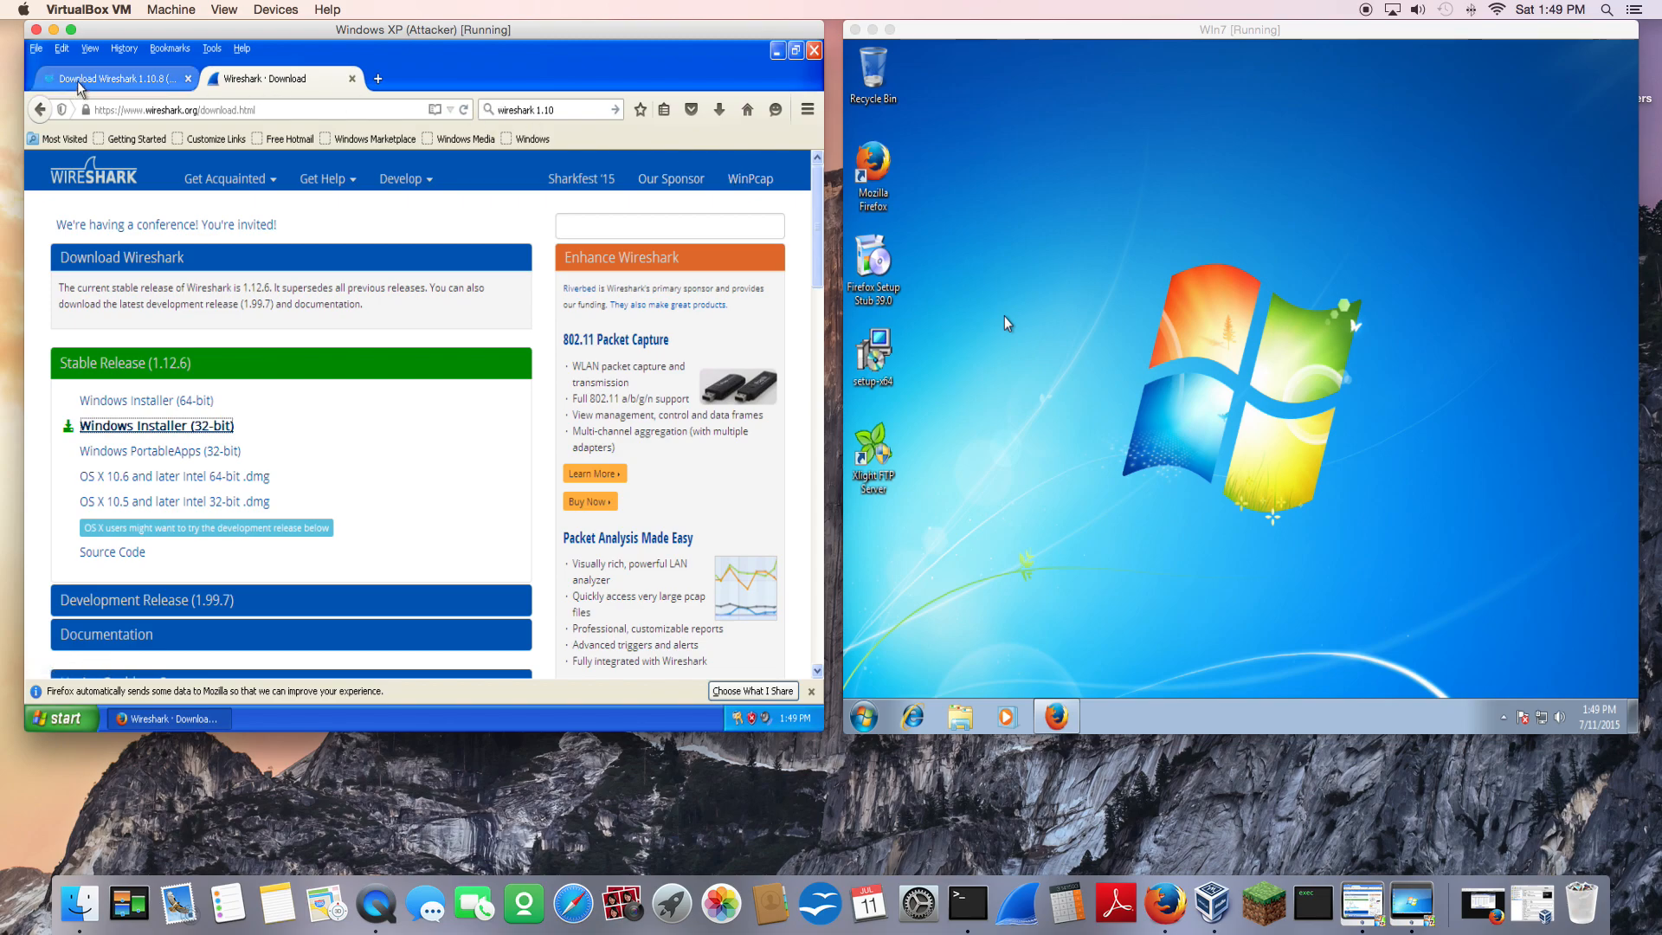
- Search the web for wireshark 1.10 and open FileHippo's download page for Wireshark 1.10.8 (32-bit)
{"action": "left_click", "coordinate": [108, 77]}
{"action": "left_click", "coordinate": [533, 110]}
{"action": "key", "text": "Return"}
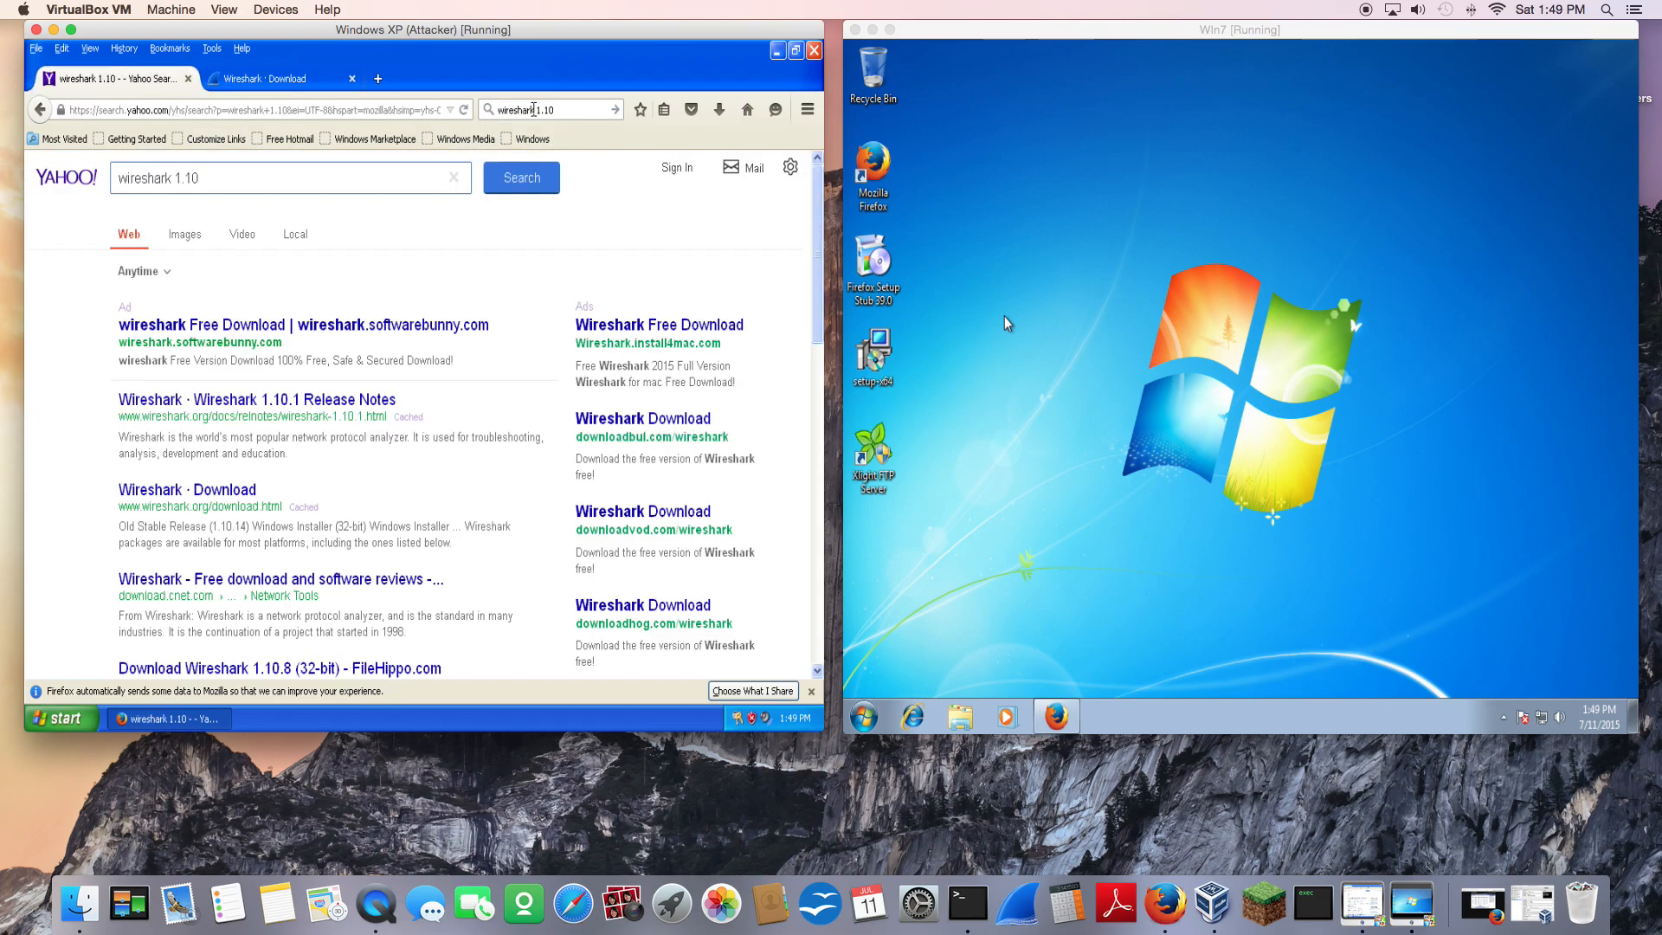
{"action": "scroll", "coordinate": [461, 414], "scroll_direction": "down", "scroll_amount": 5}
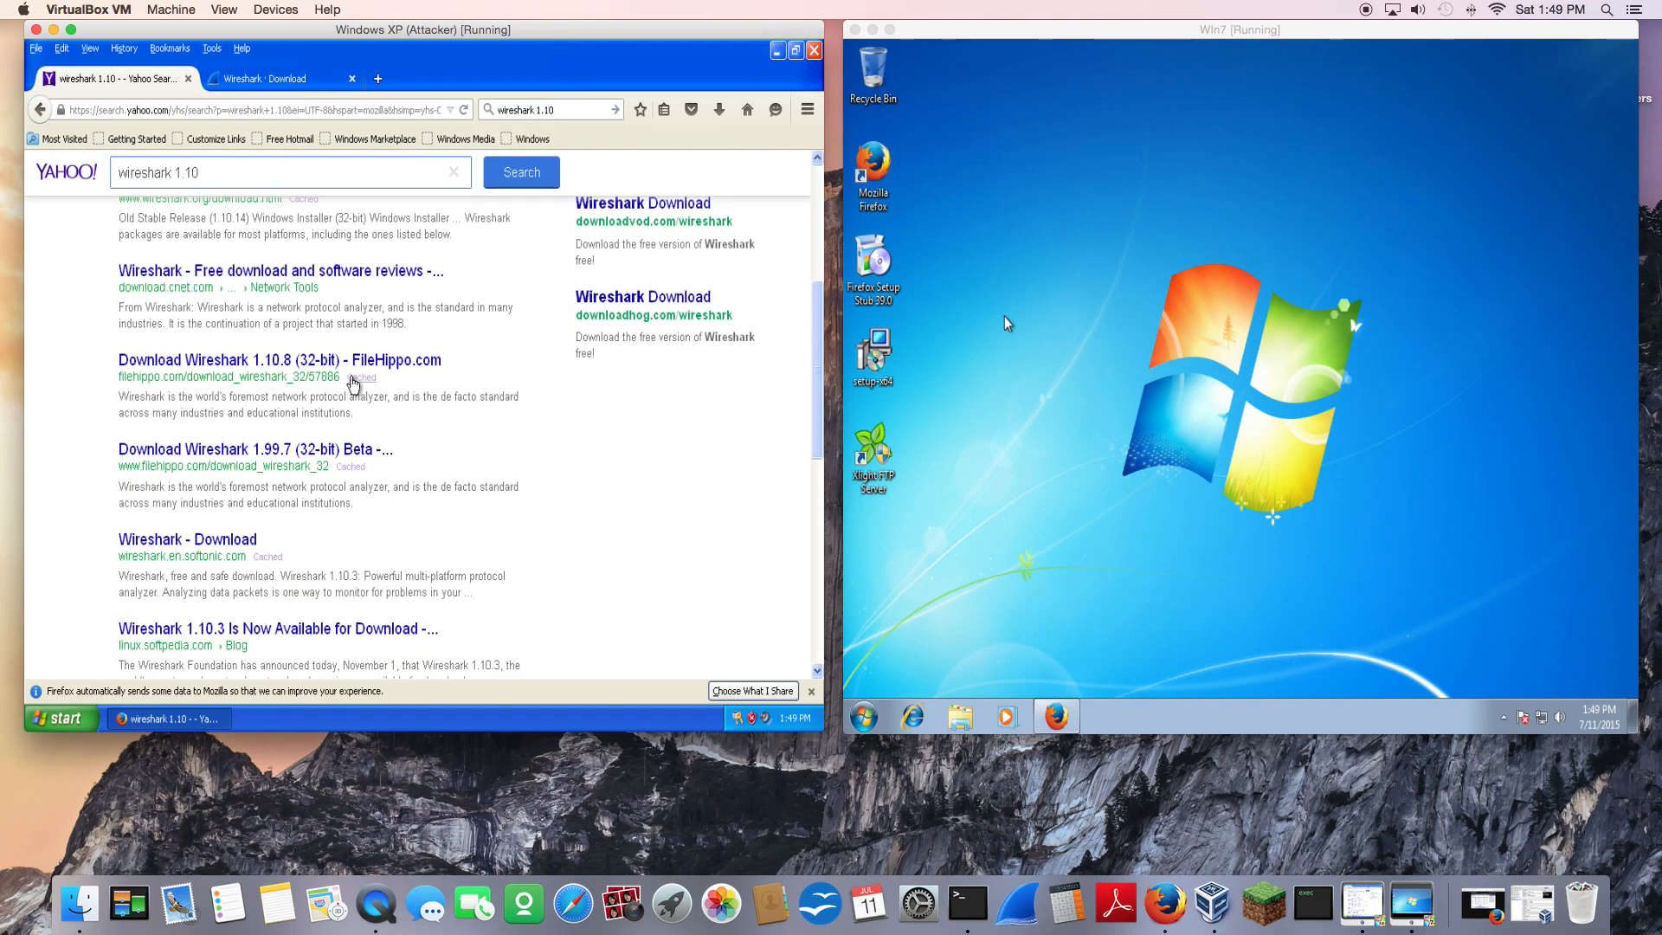
{"action": "left_click", "coordinate": [353, 360]}
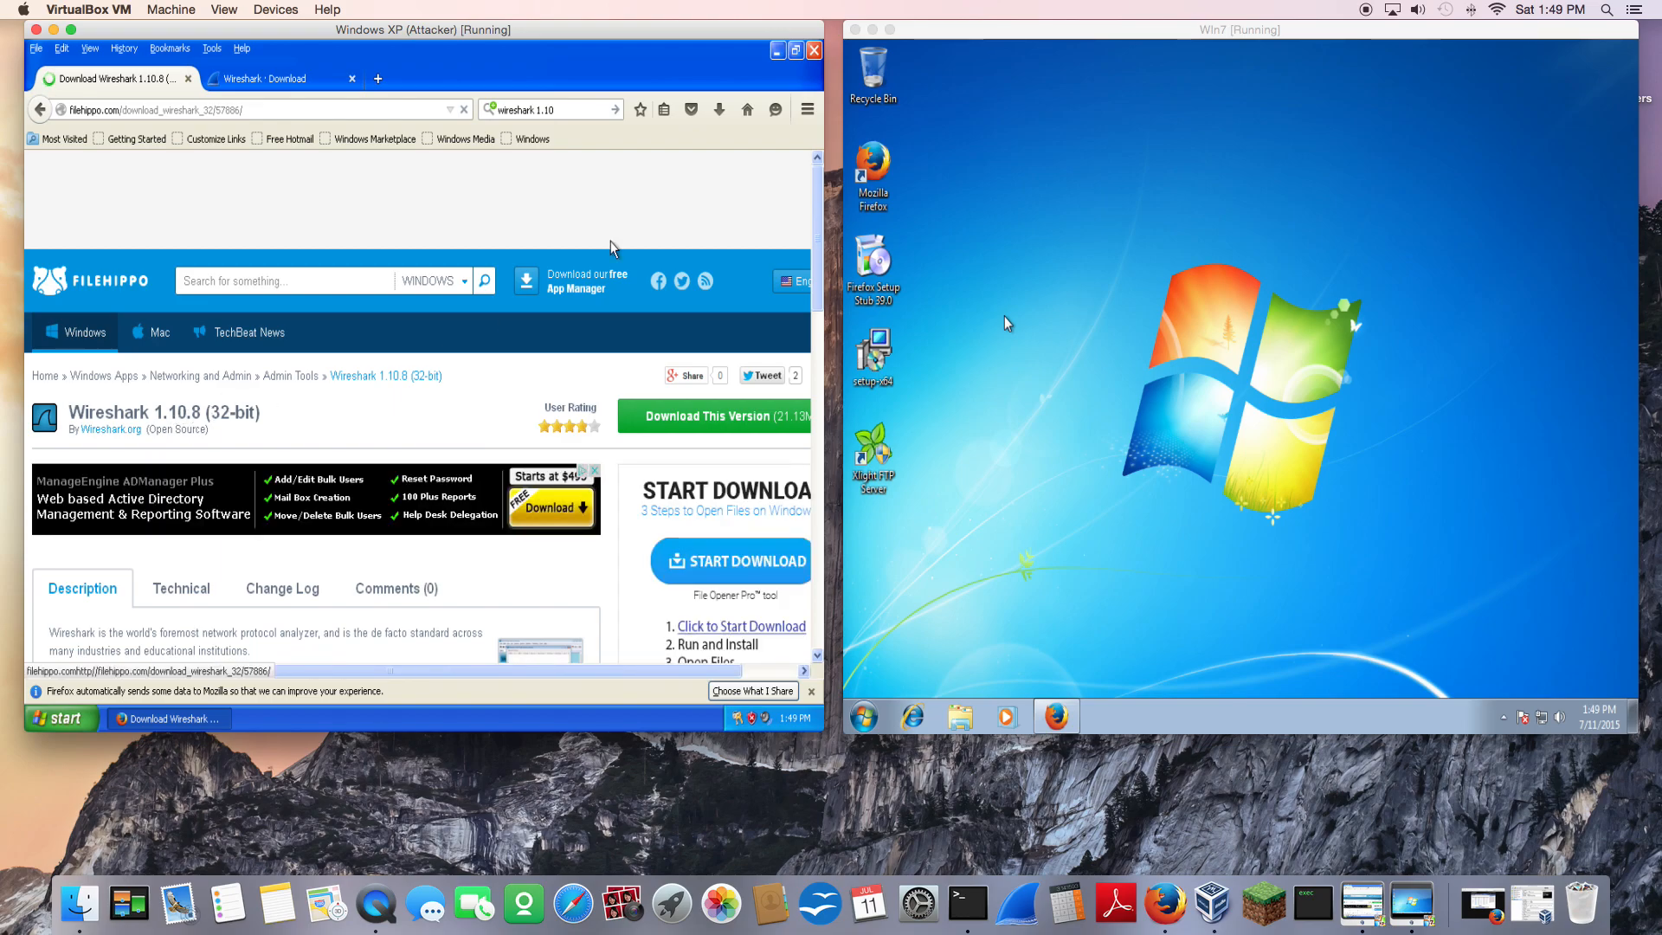
- Minimize the browser, launch Wireshark on the Windows XP machine and check its list of capture interfaces
{"action": "left_click", "coordinate": [776, 52]}
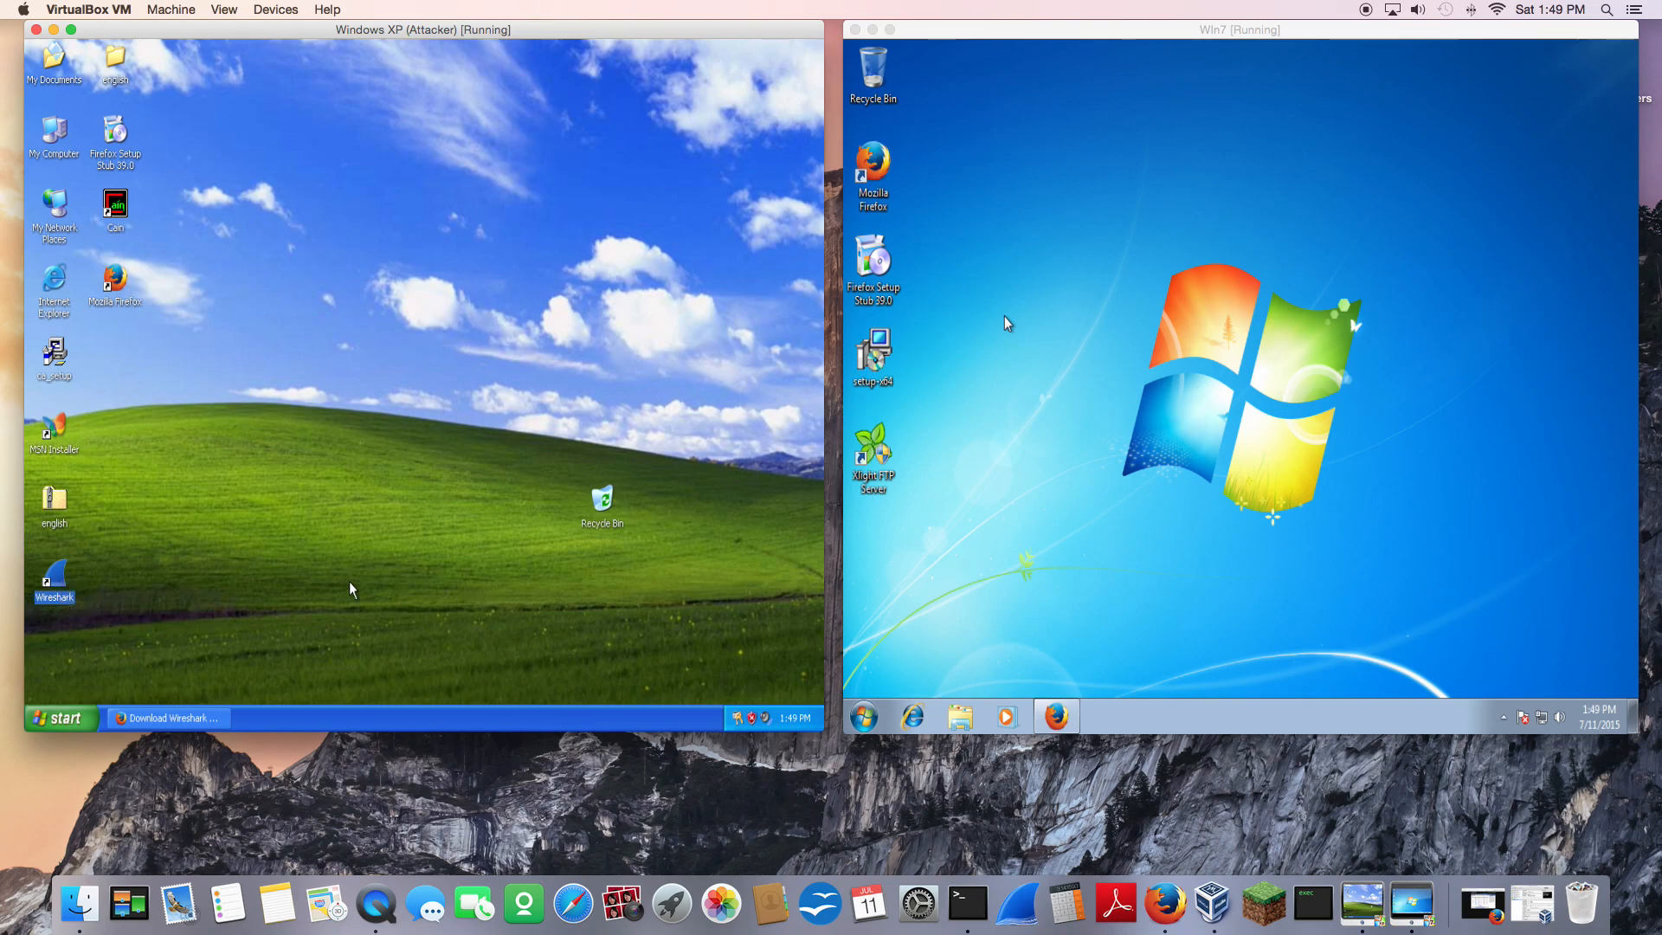
{"action": "double_click", "coordinate": [57, 578]}
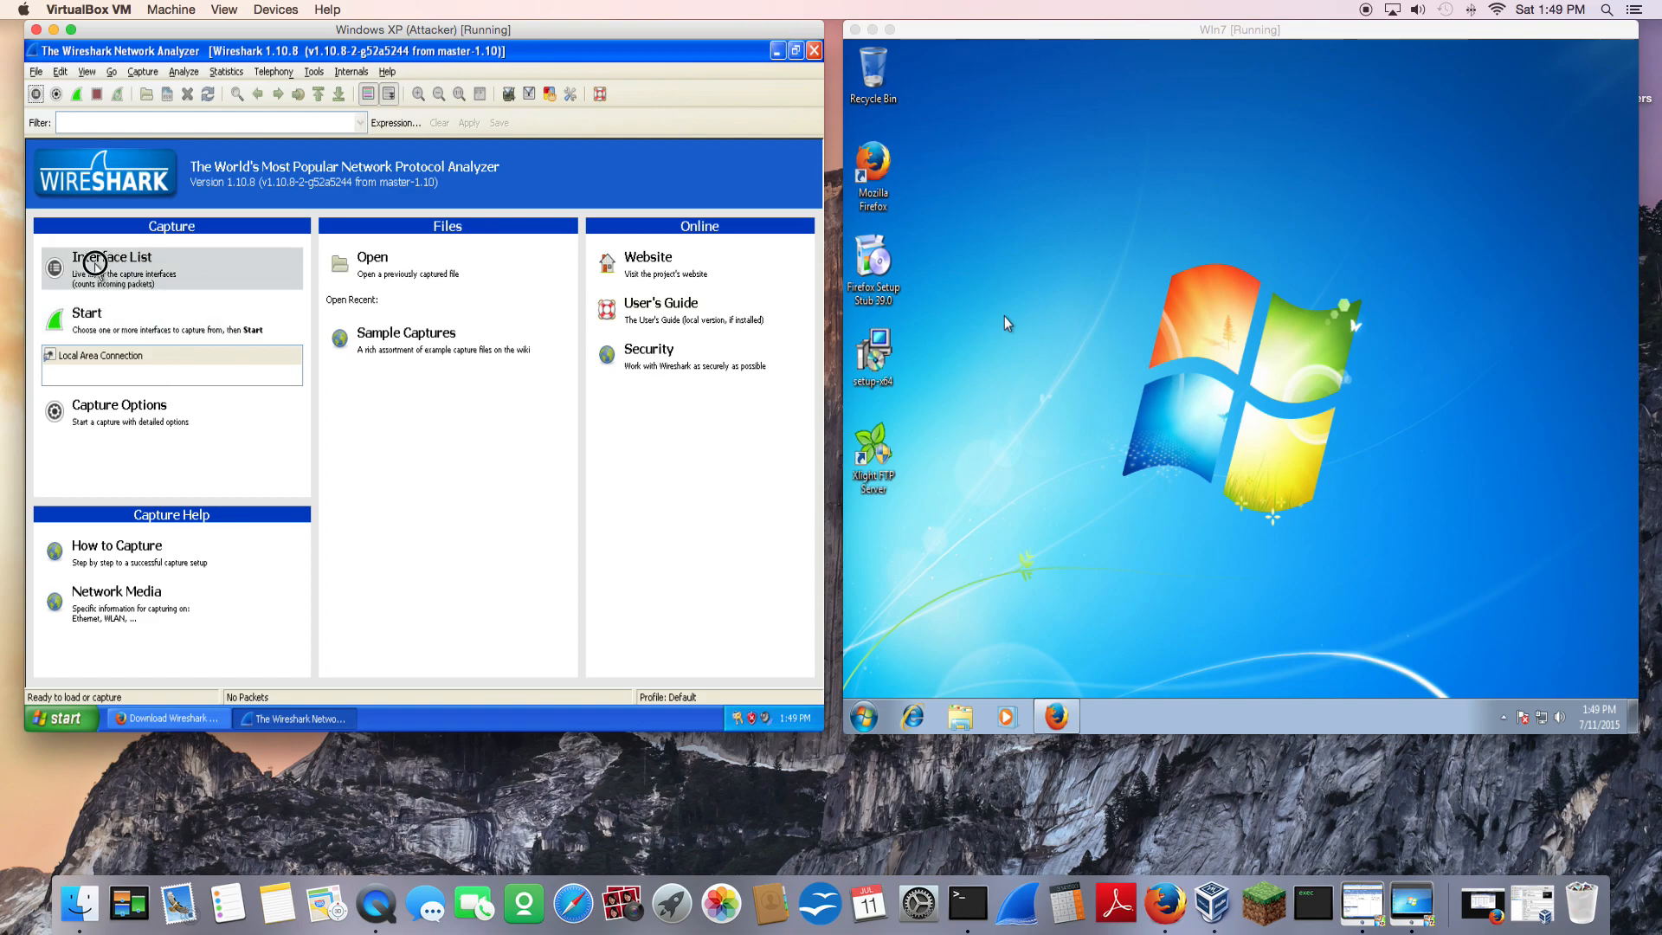
{"action": "left_click", "coordinate": [97, 267]}
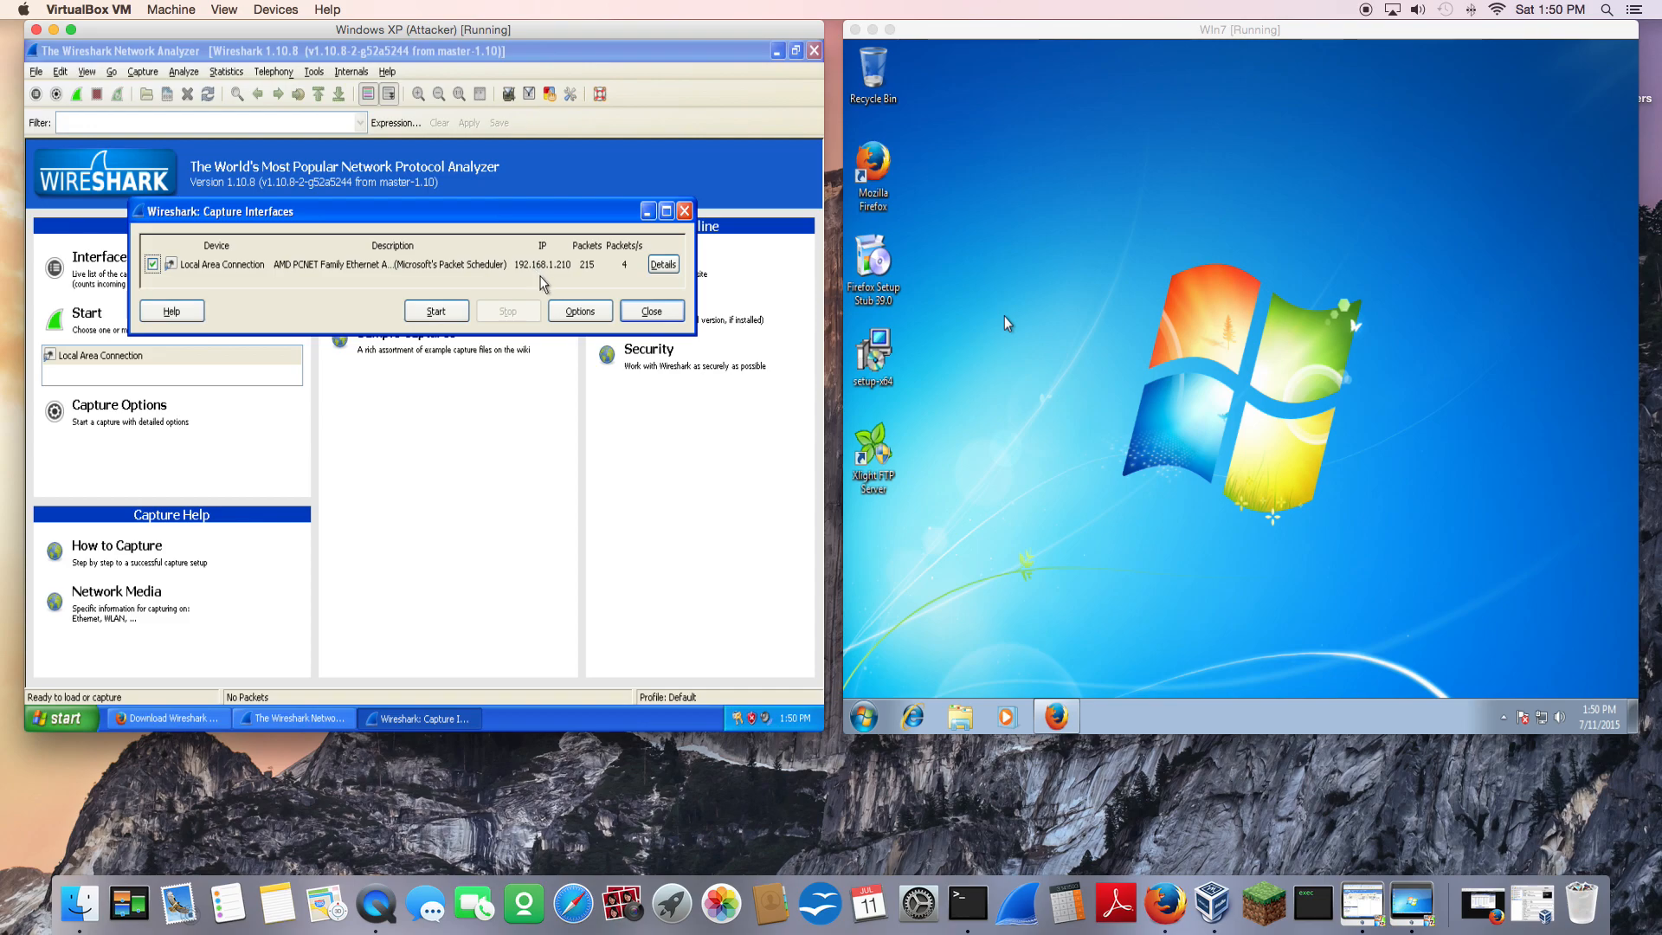
{"action": "left_click", "coordinate": [645, 315]}
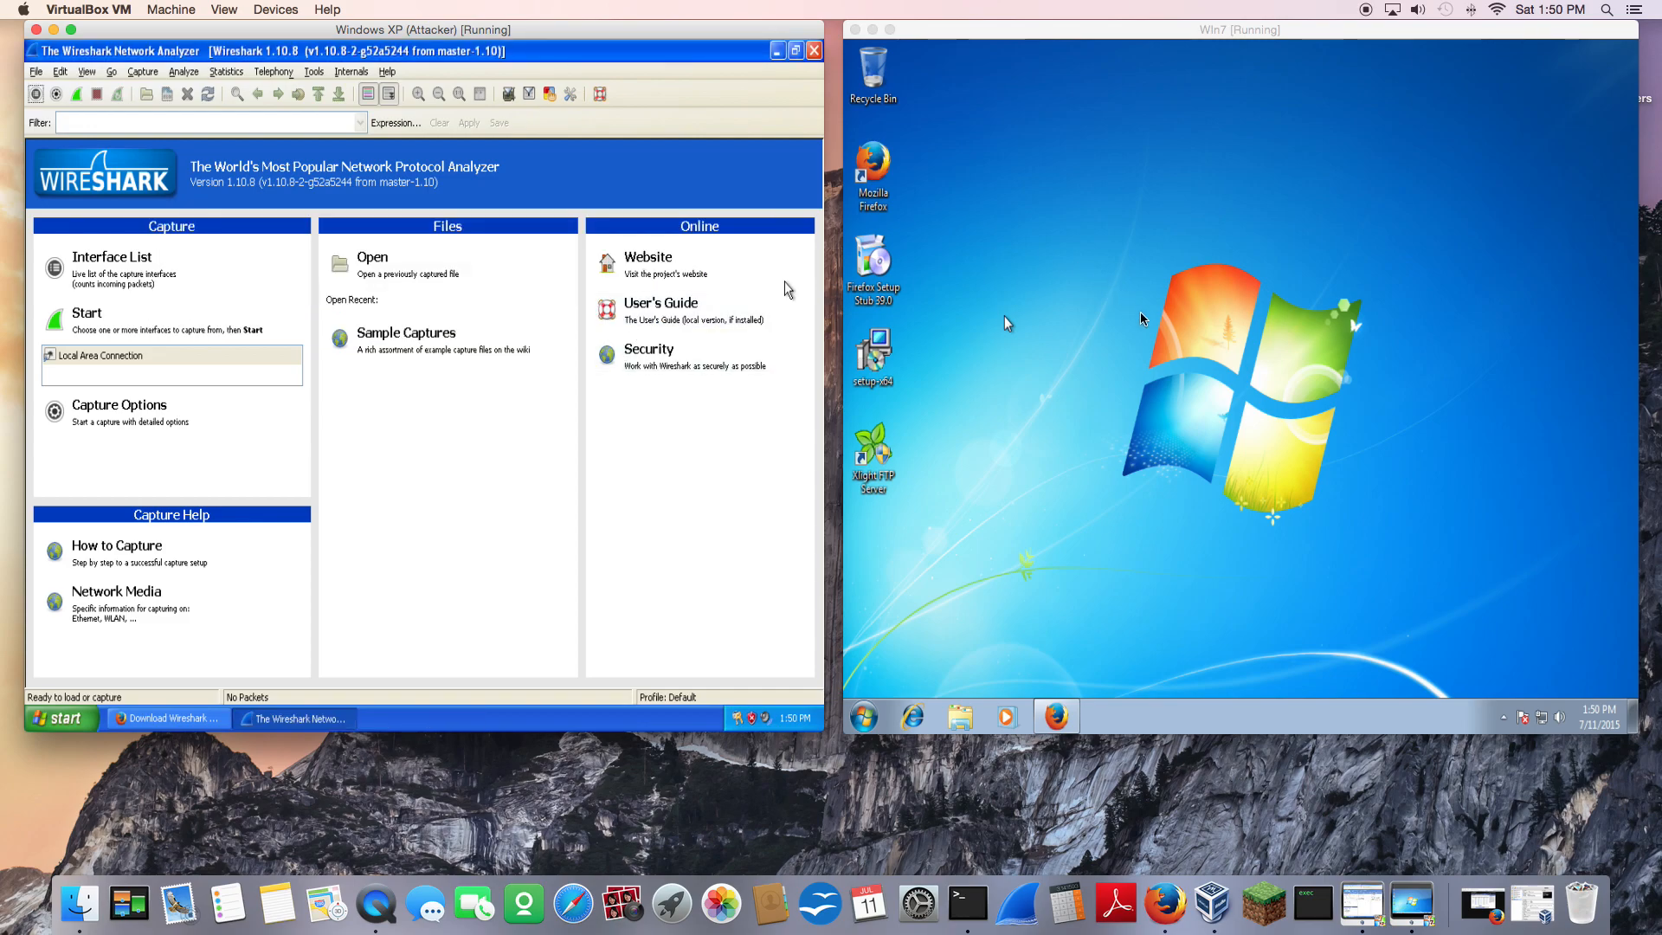
- Switch to the Windows 7 machine and view the 64-bit installer links on the Xlight FTP Server download page
{"action": "left_click", "coordinate": [1004, 316]}
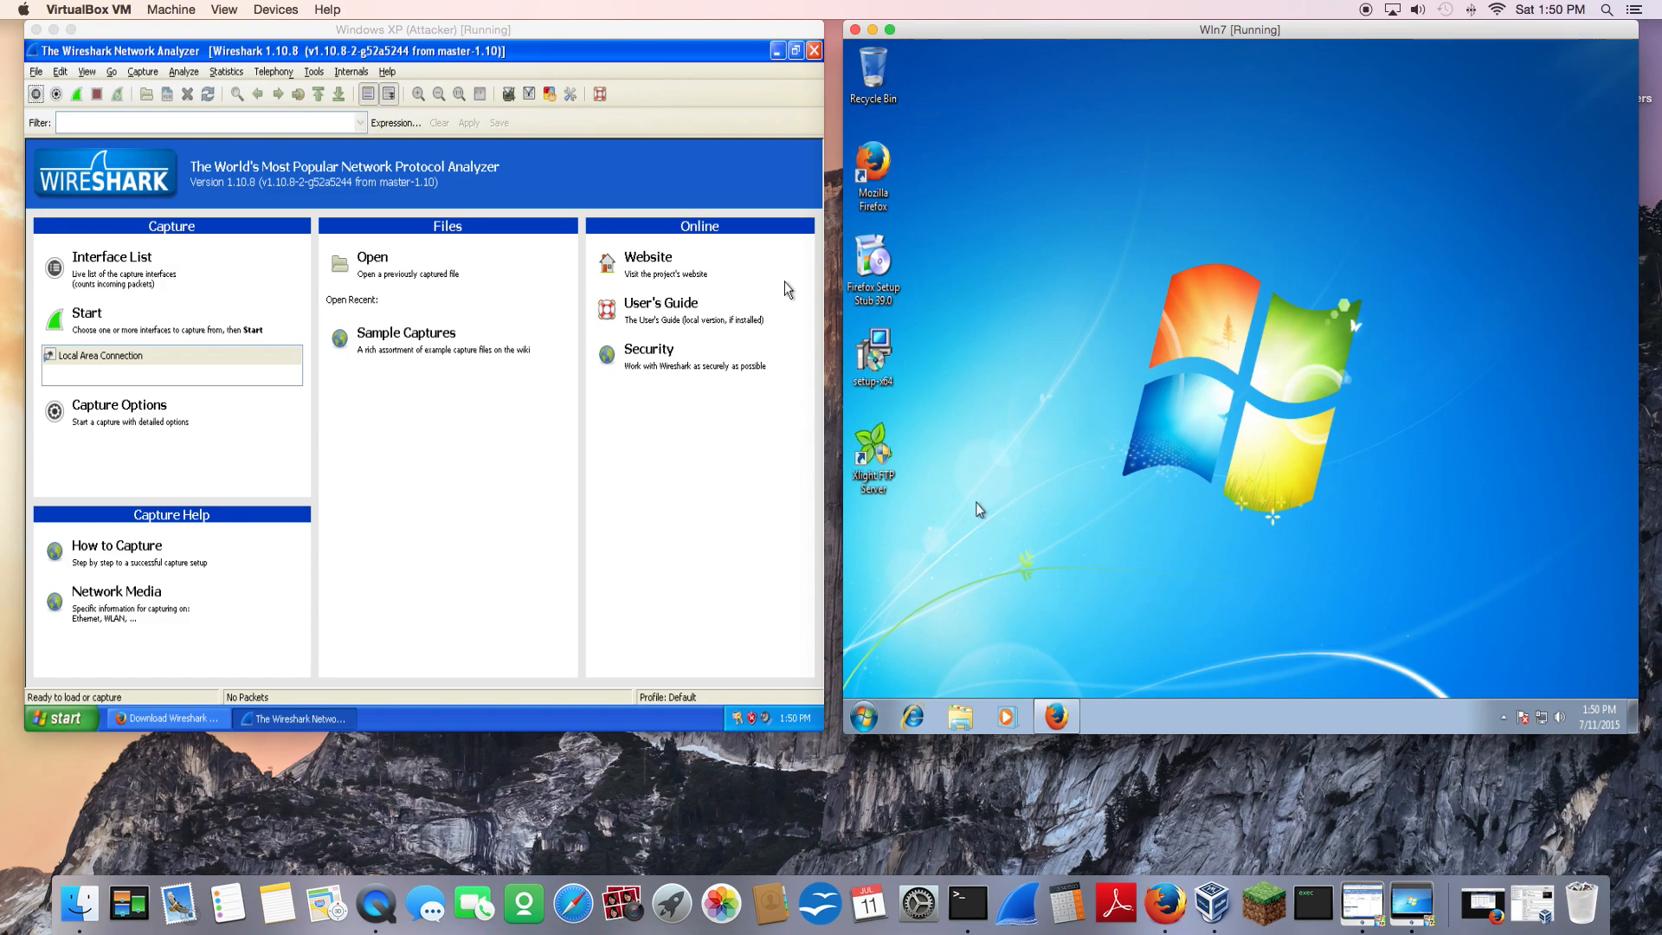
{"action": "left_click", "coordinate": [1056, 717]}
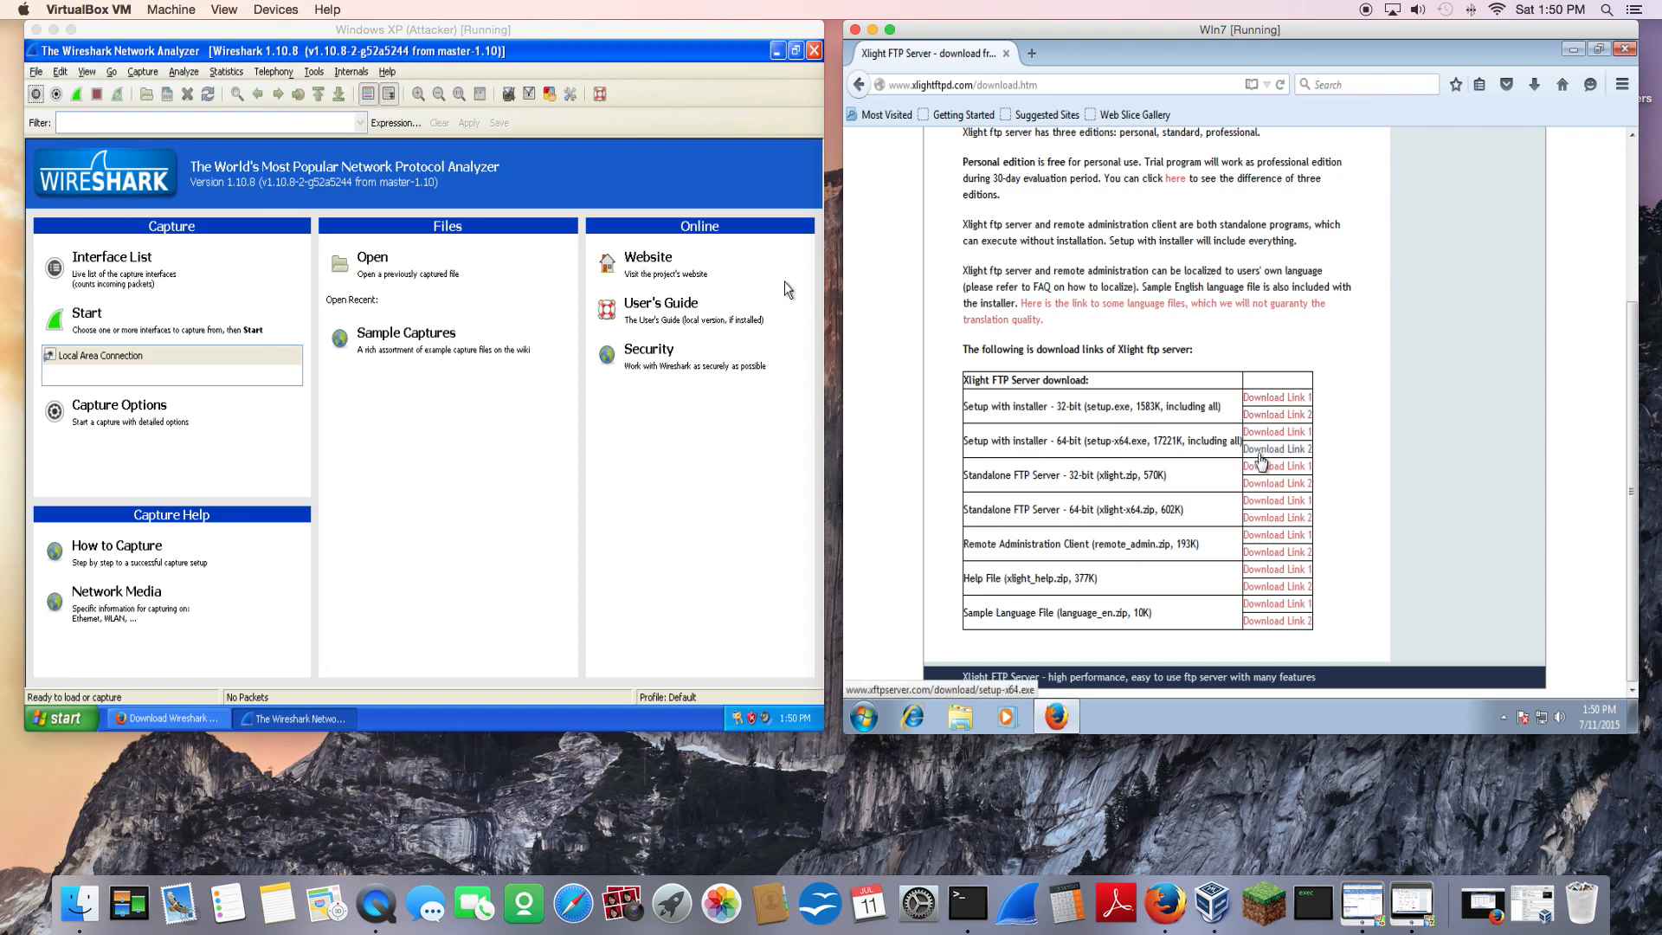
{"action": "left_click", "coordinate": [1571, 49]}
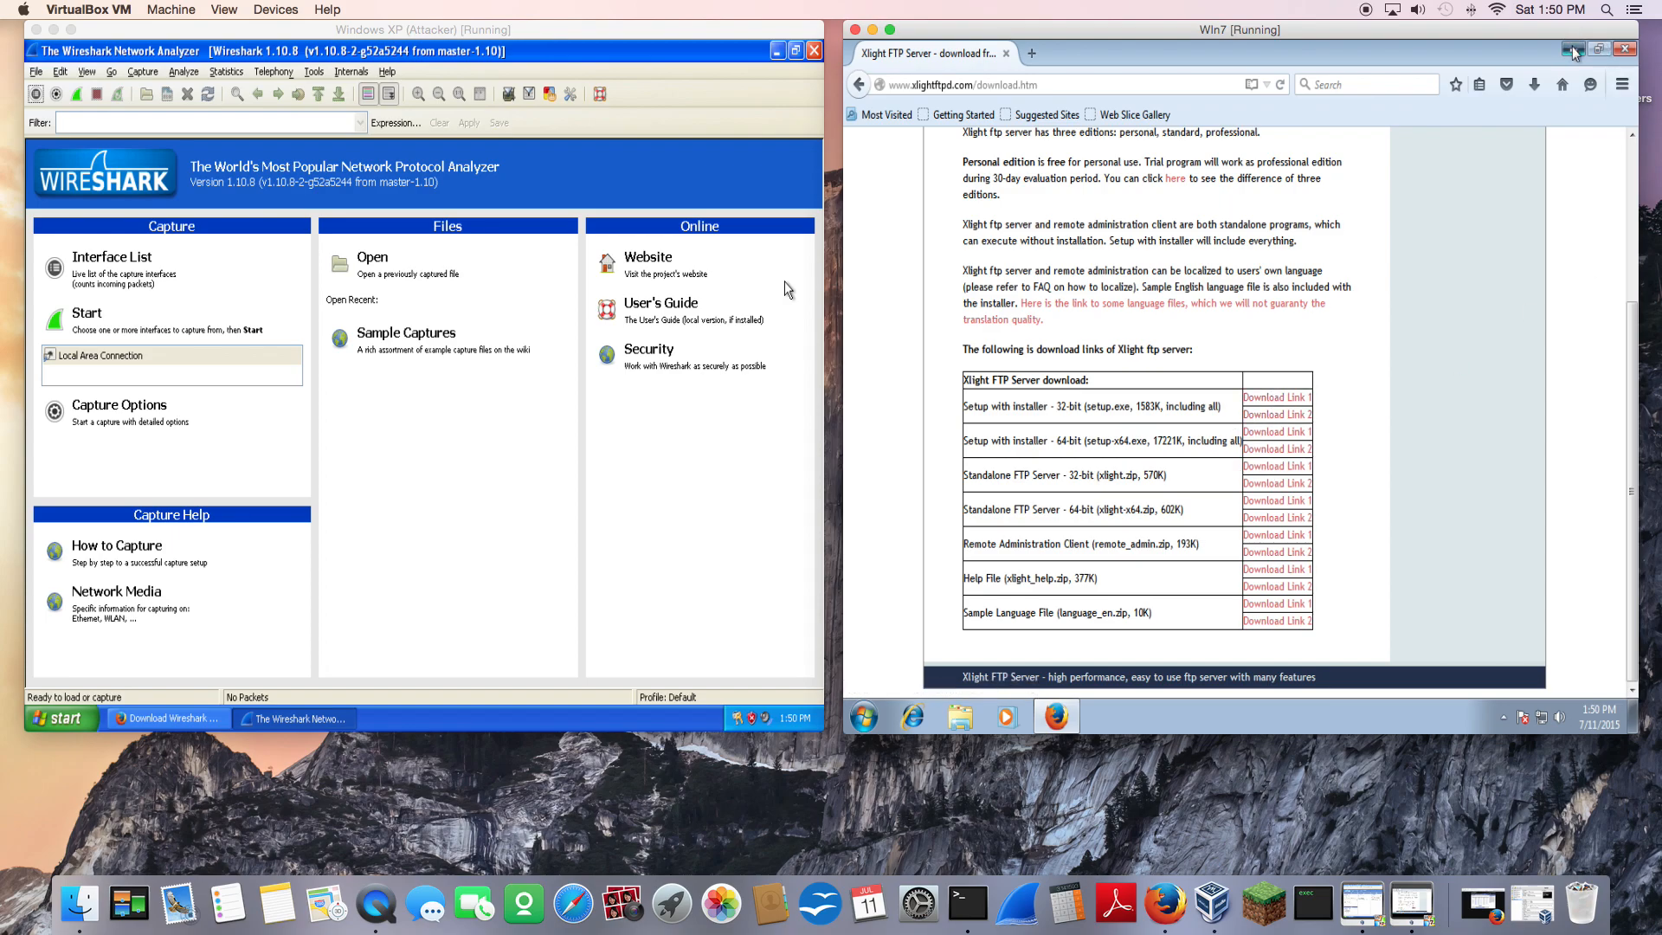
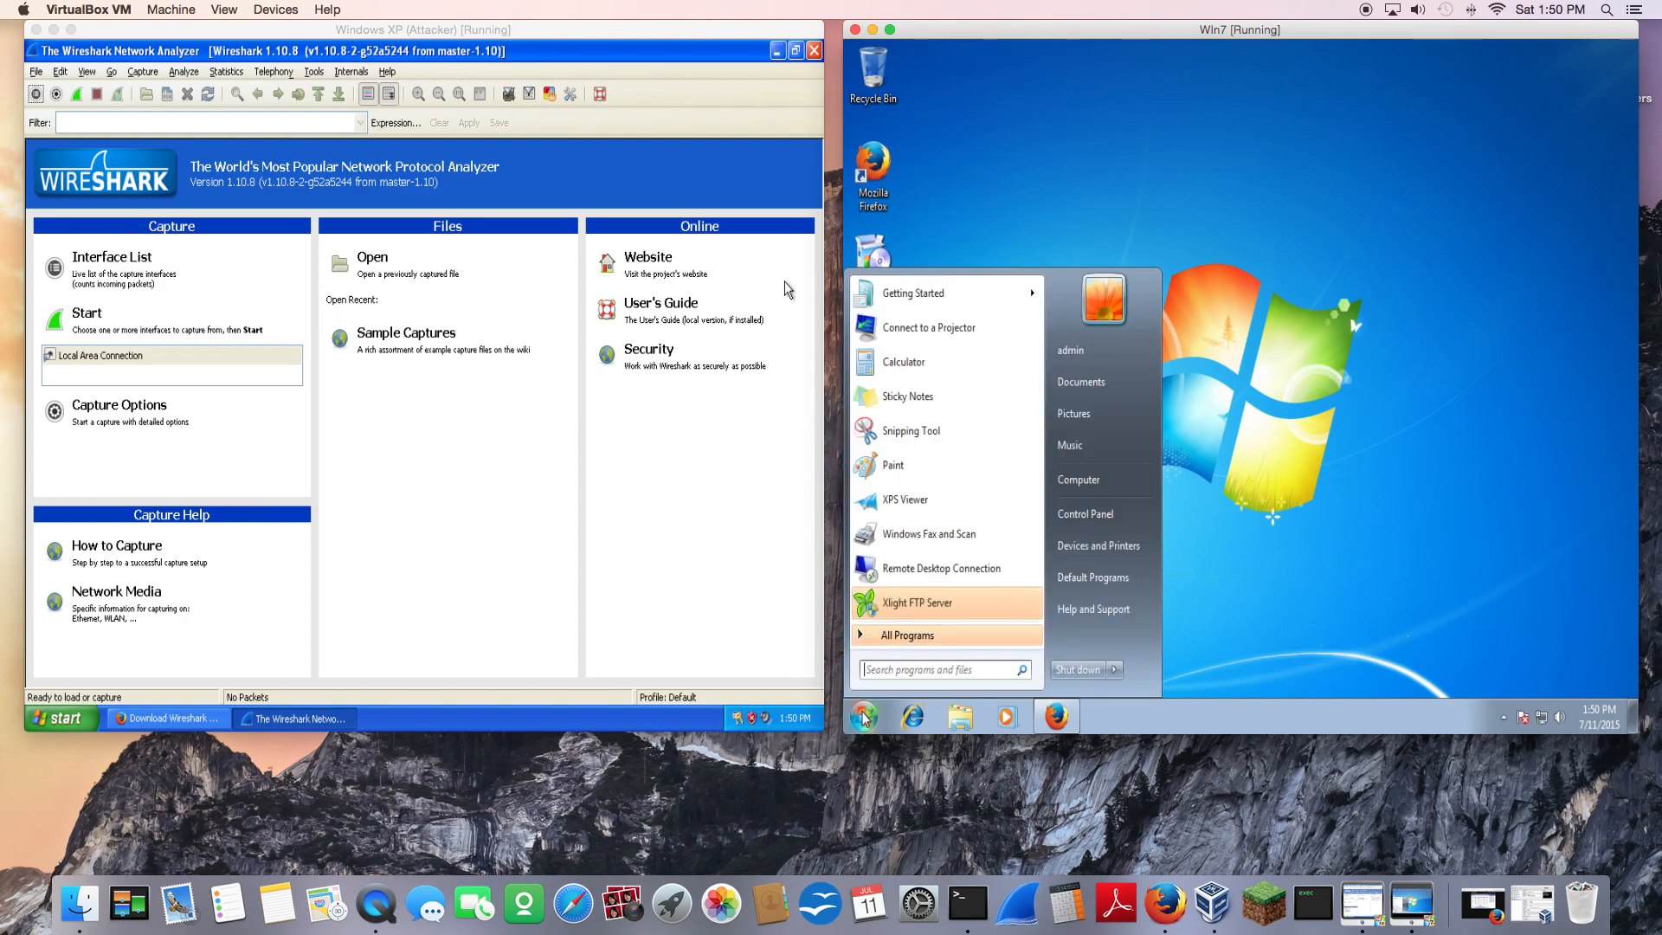
- Check in the Windows 7 Control Panel that Windows Firewall is turned off for both private and public networks
{"action": "left_click", "coordinate": [1090, 517]}
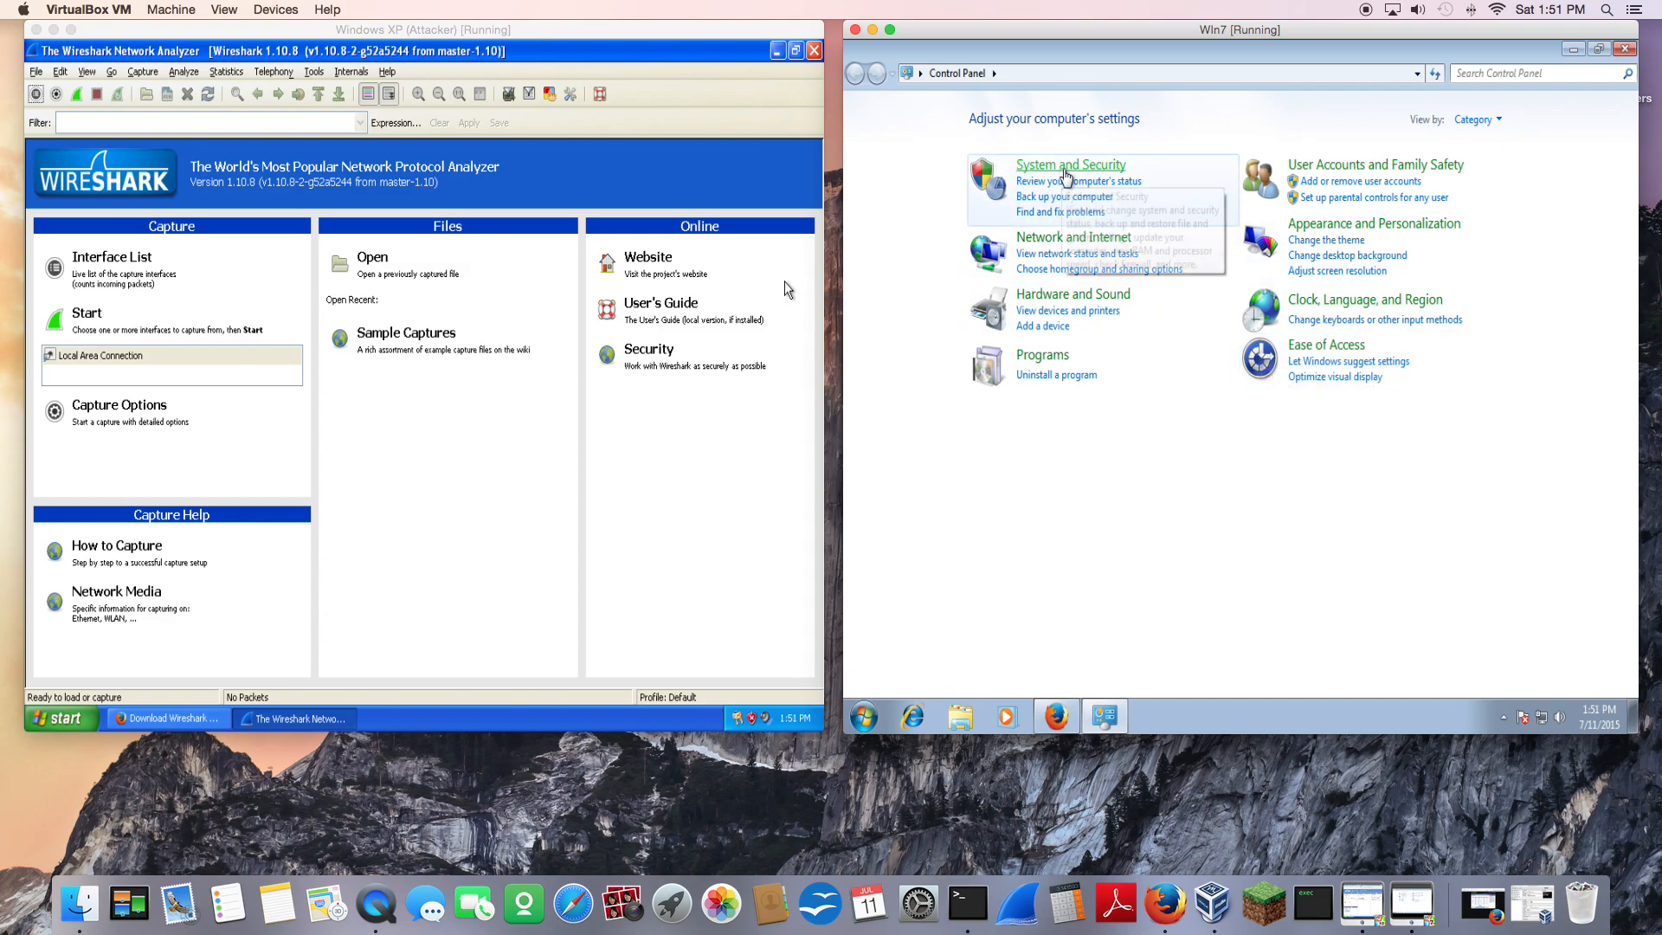
{"action": "left_click", "coordinate": [1061, 173]}
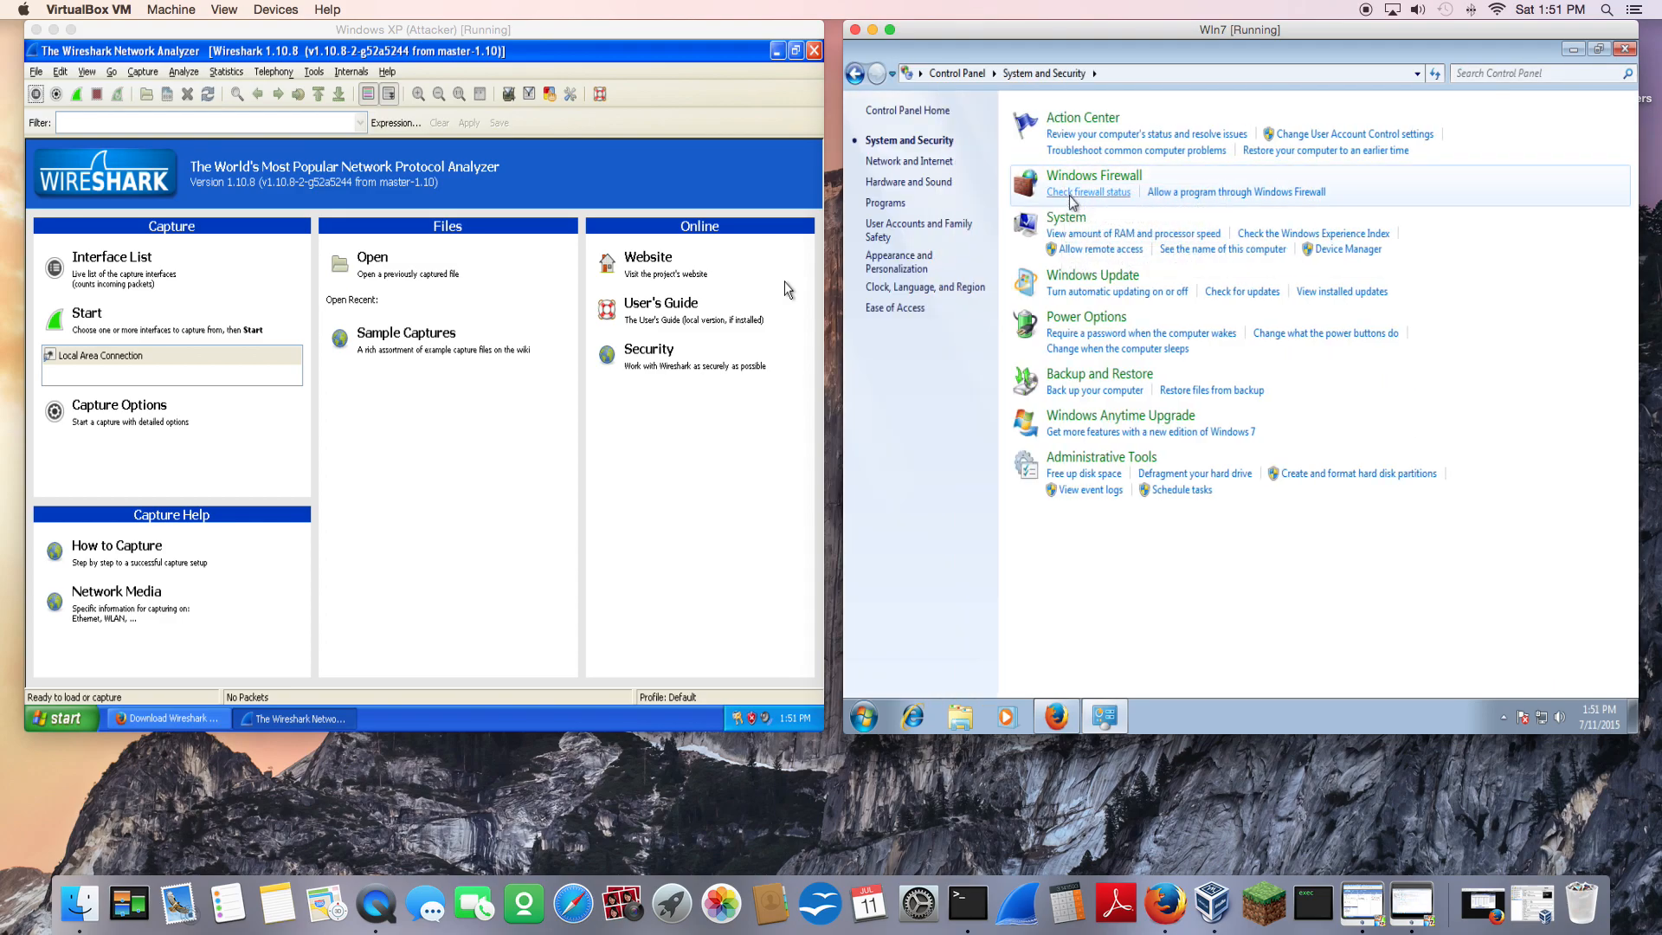
{"action": "left_click", "coordinate": [1074, 193]}
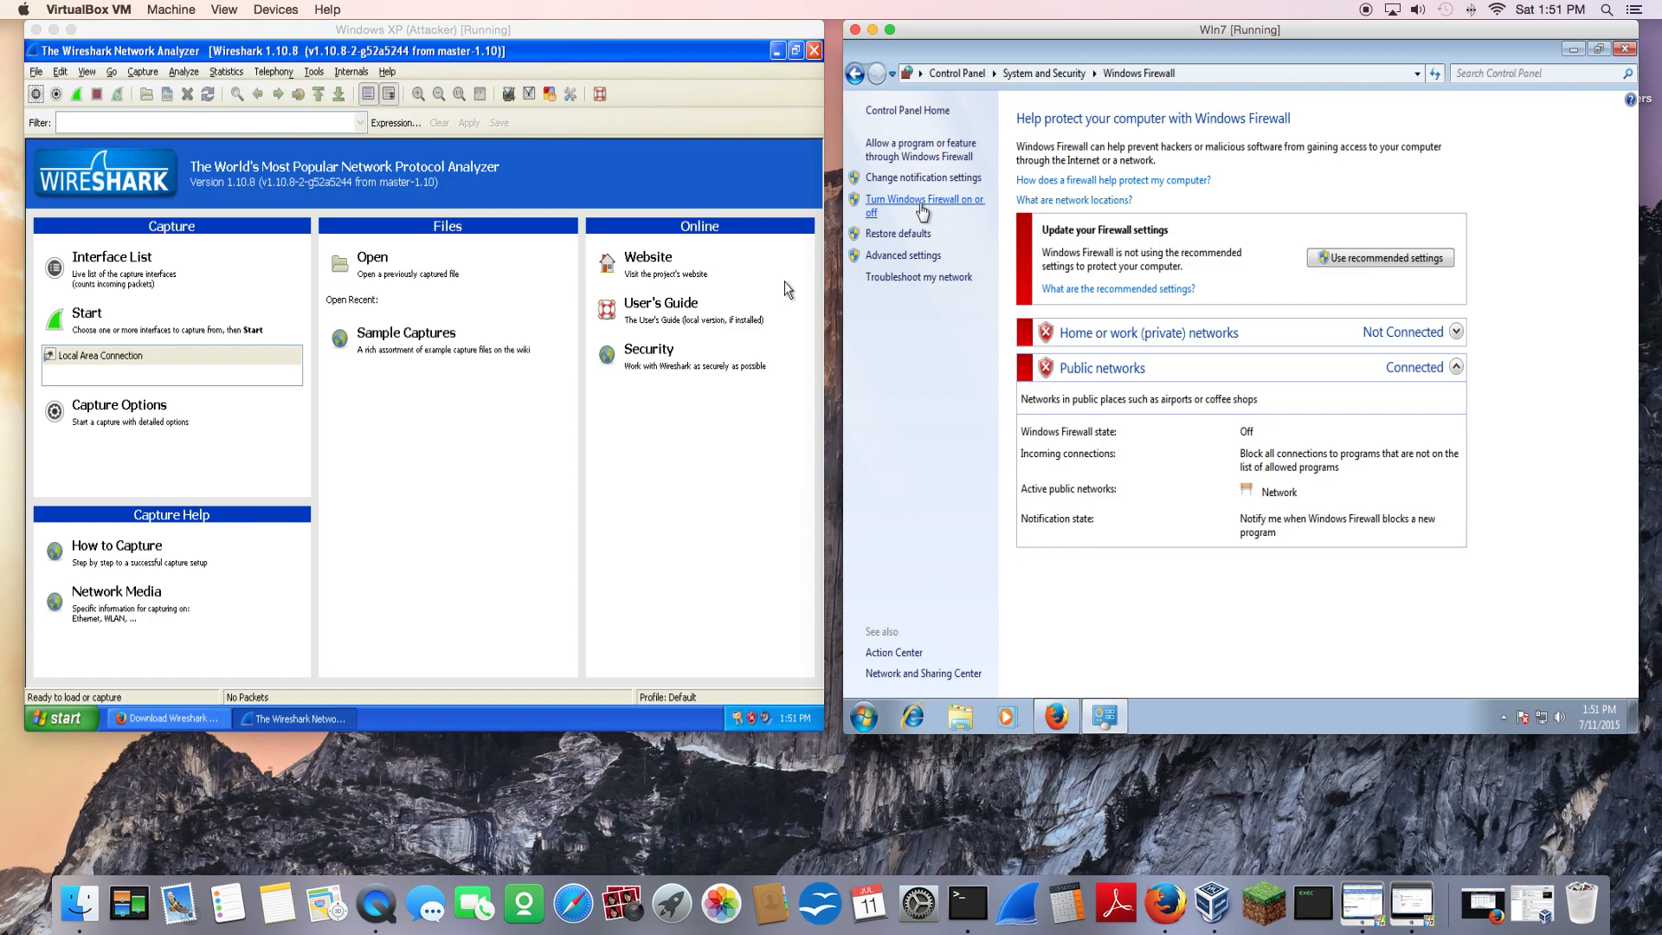
{"action": "left_click", "coordinate": [921, 202]}
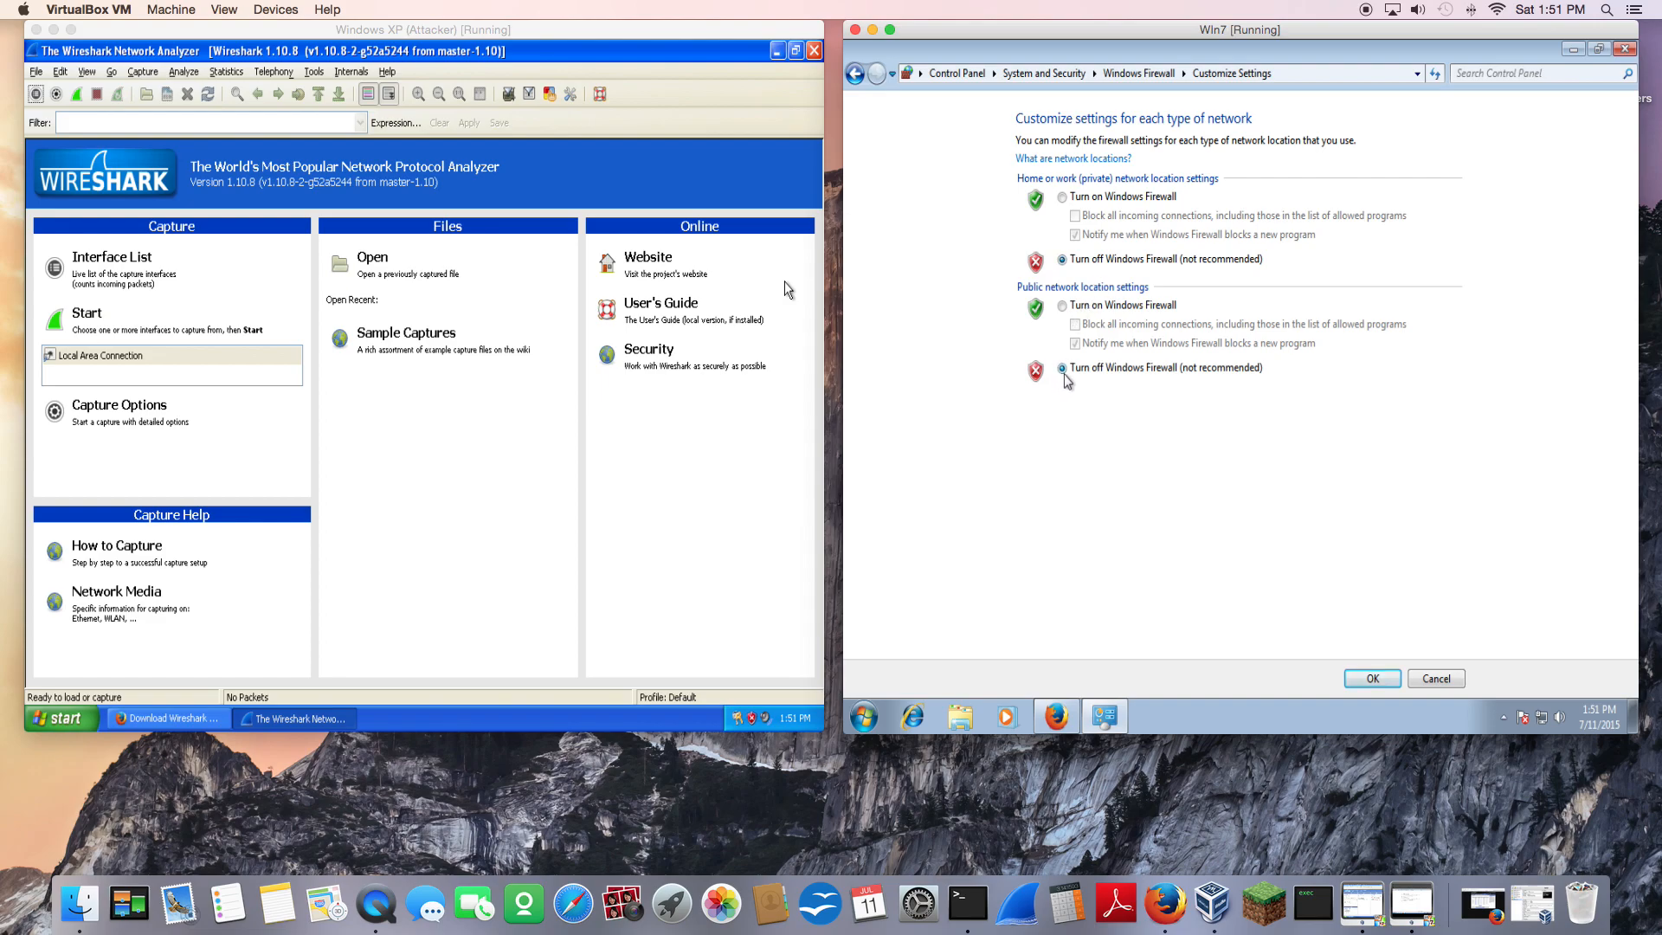
{"action": "left_click", "coordinate": [1376, 682]}
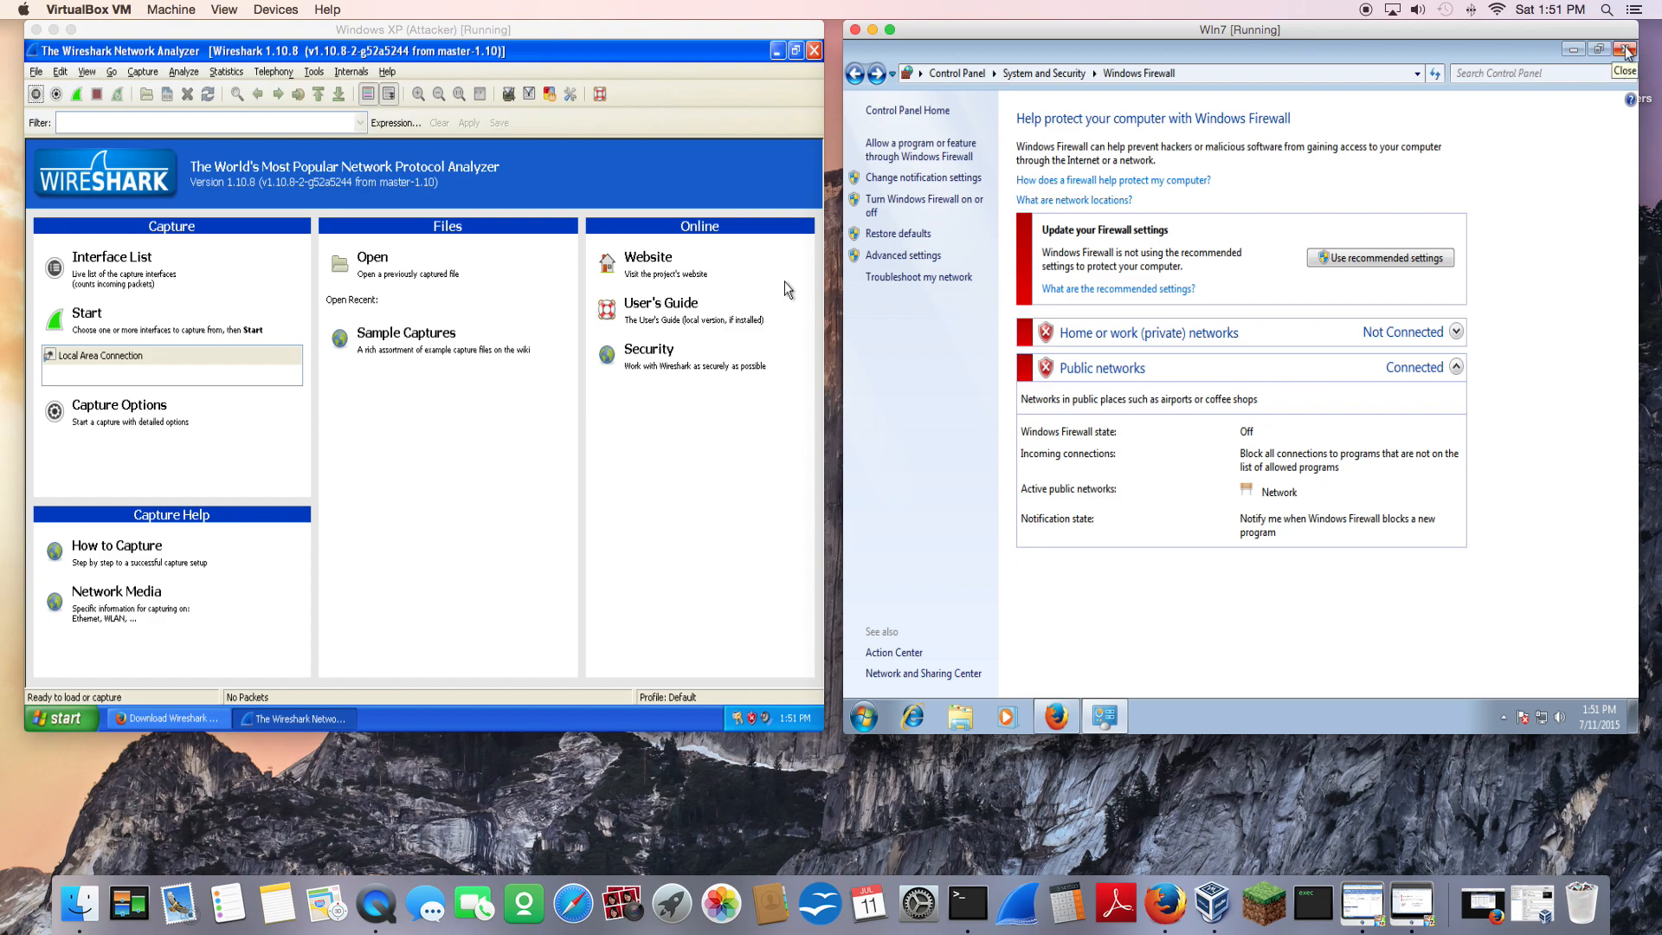
{"action": "left_click", "coordinate": [1625, 50]}
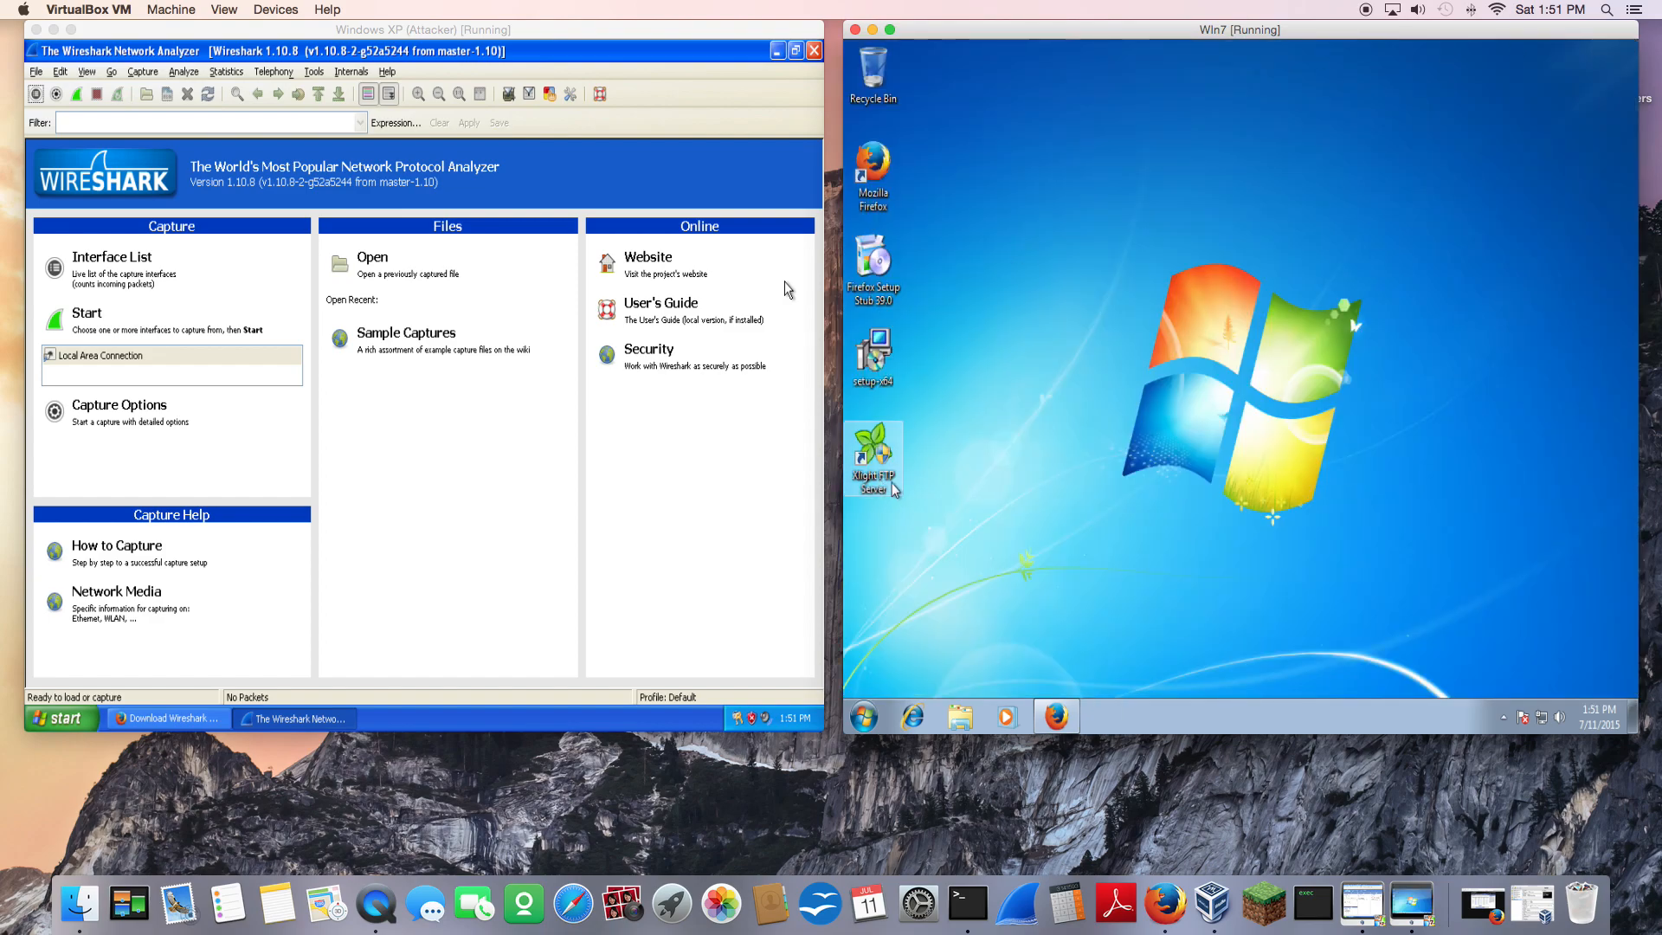
- Launch Xlight FTP Server with administrator approval and set up a new virtual server with IP address 192.168.1.200
{"action": "double_click", "coordinate": [894, 490]}
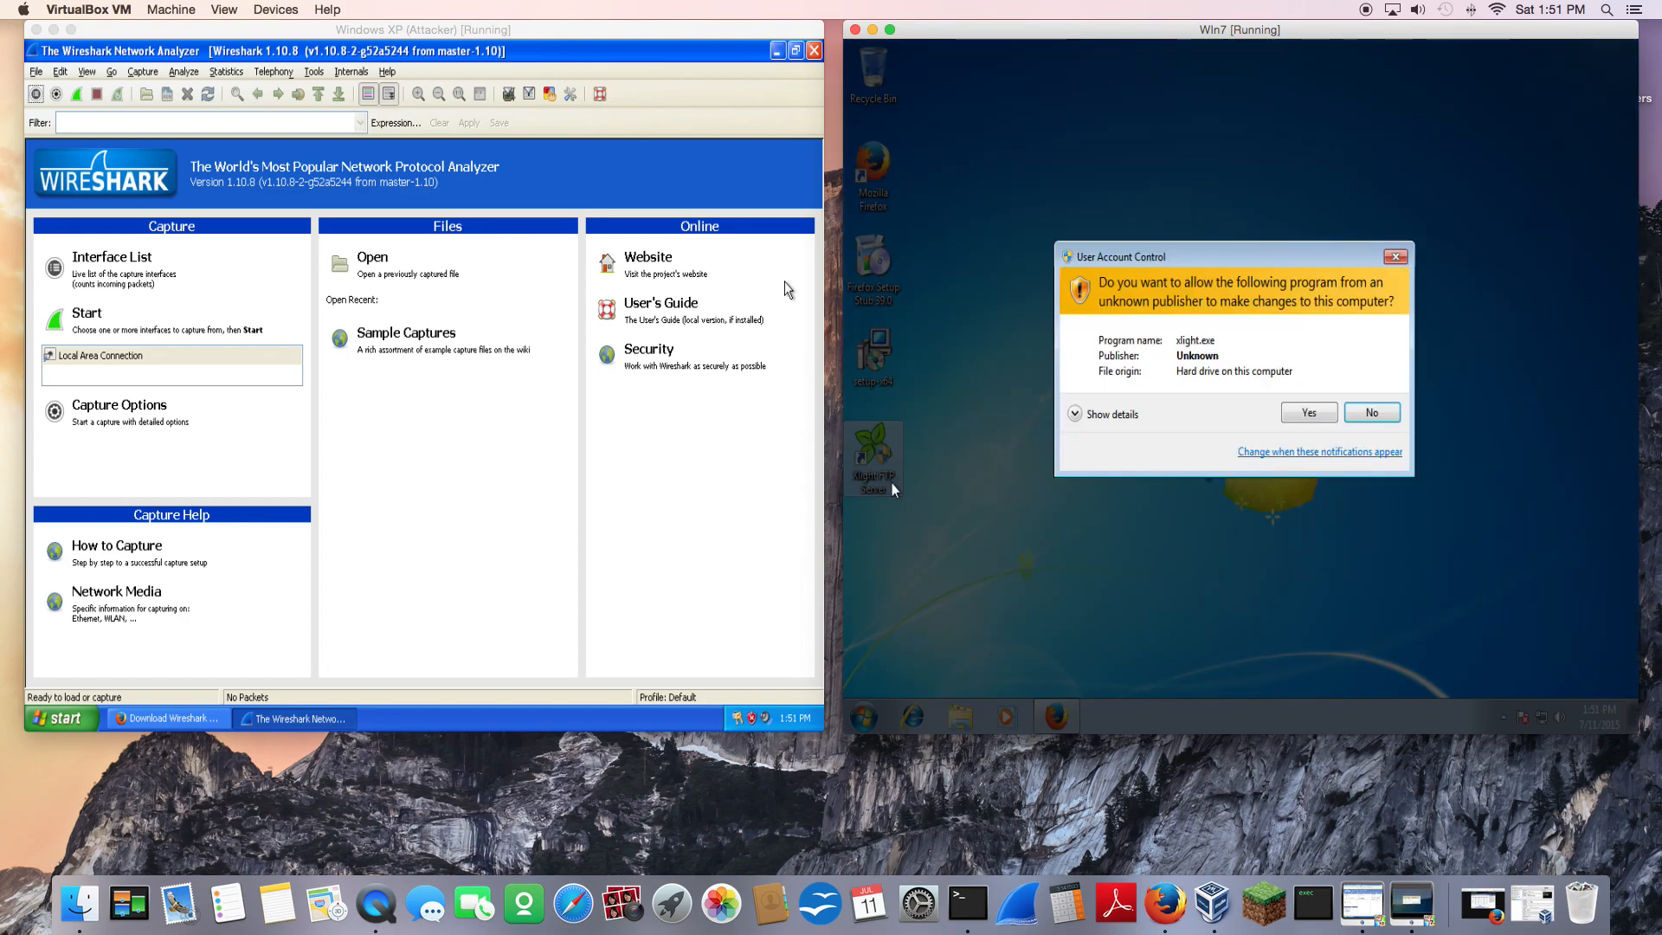
{"action": "left_click", "coordinate": [1296, 420]}
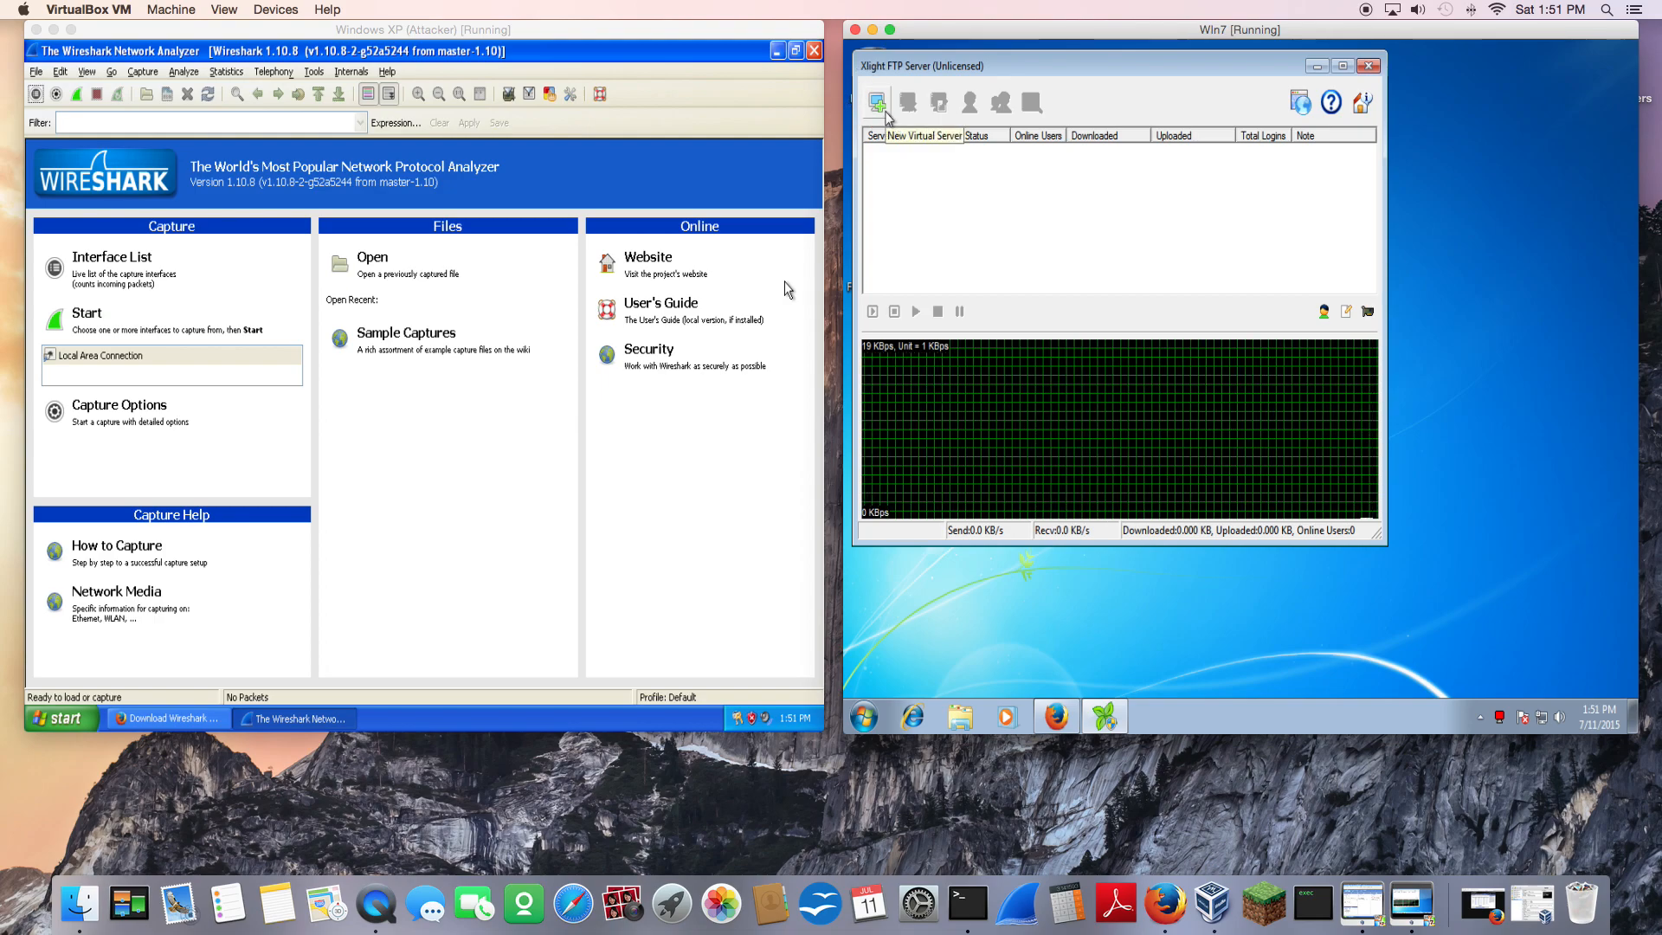
{"action": "left_click", "coordinate": [884, 110]}
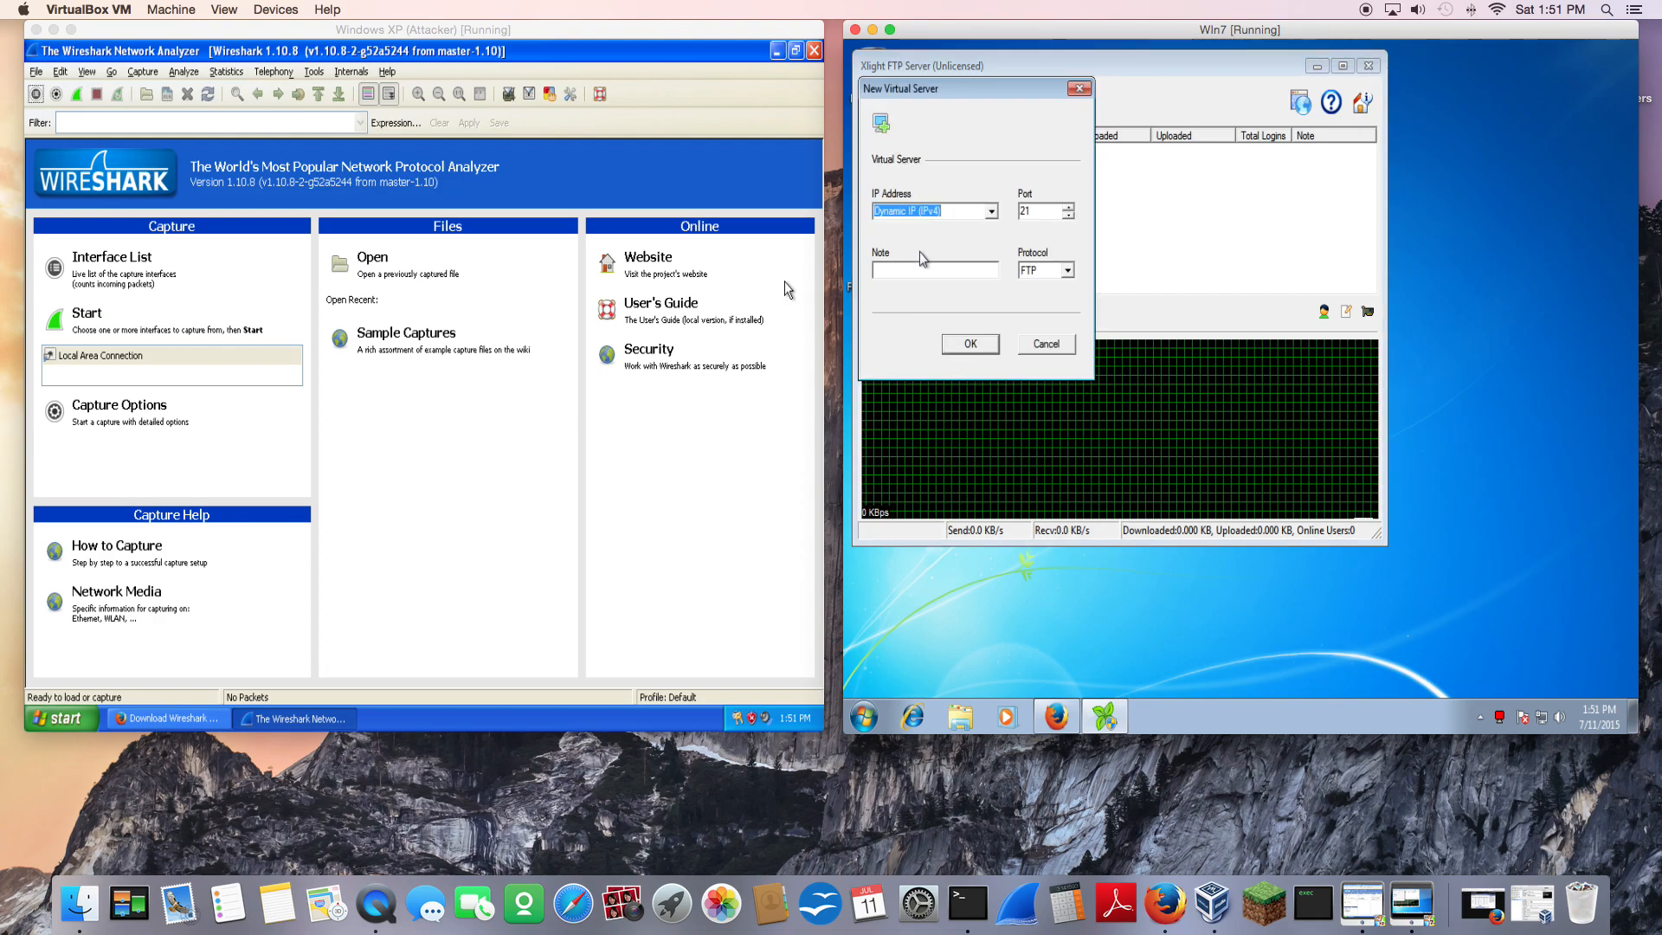
{"action": "type", "text": "192.168.1.200"}
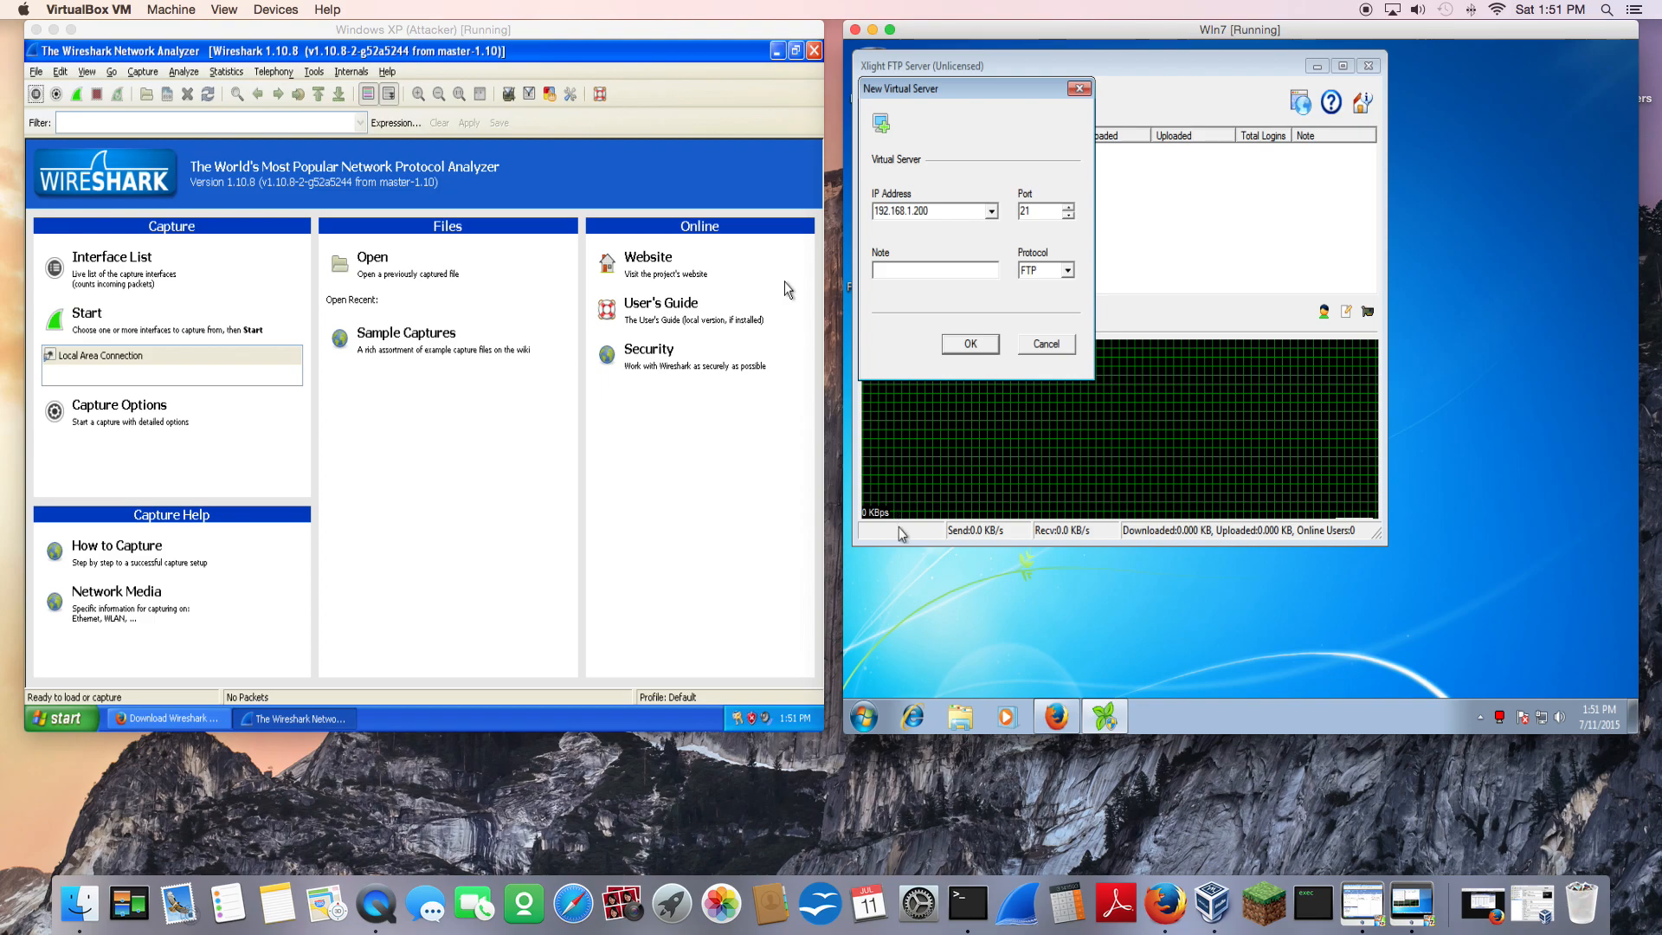
- Look up the Windows 7 machine's IPv4 address with ipconfig in a command prompt to compare it with the virtual server's address
{"action": "left_click", "coordinate": [874, 708]}
{"action": "type", "text": "cmd"}
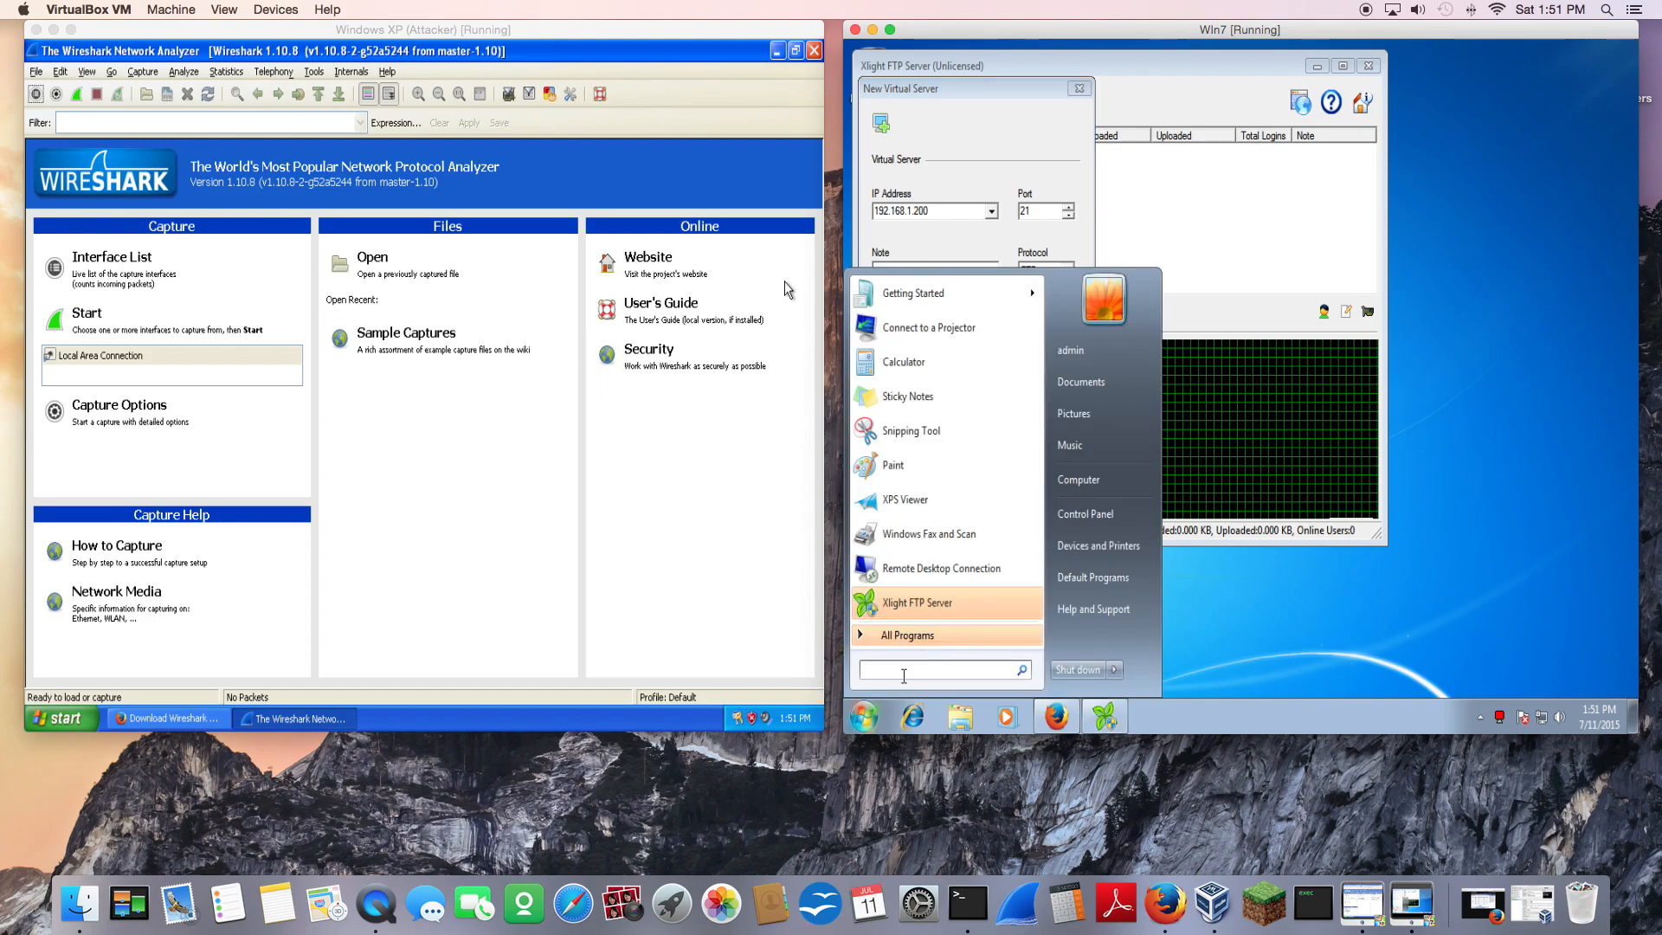
{"action": "key", "text": "Return"}
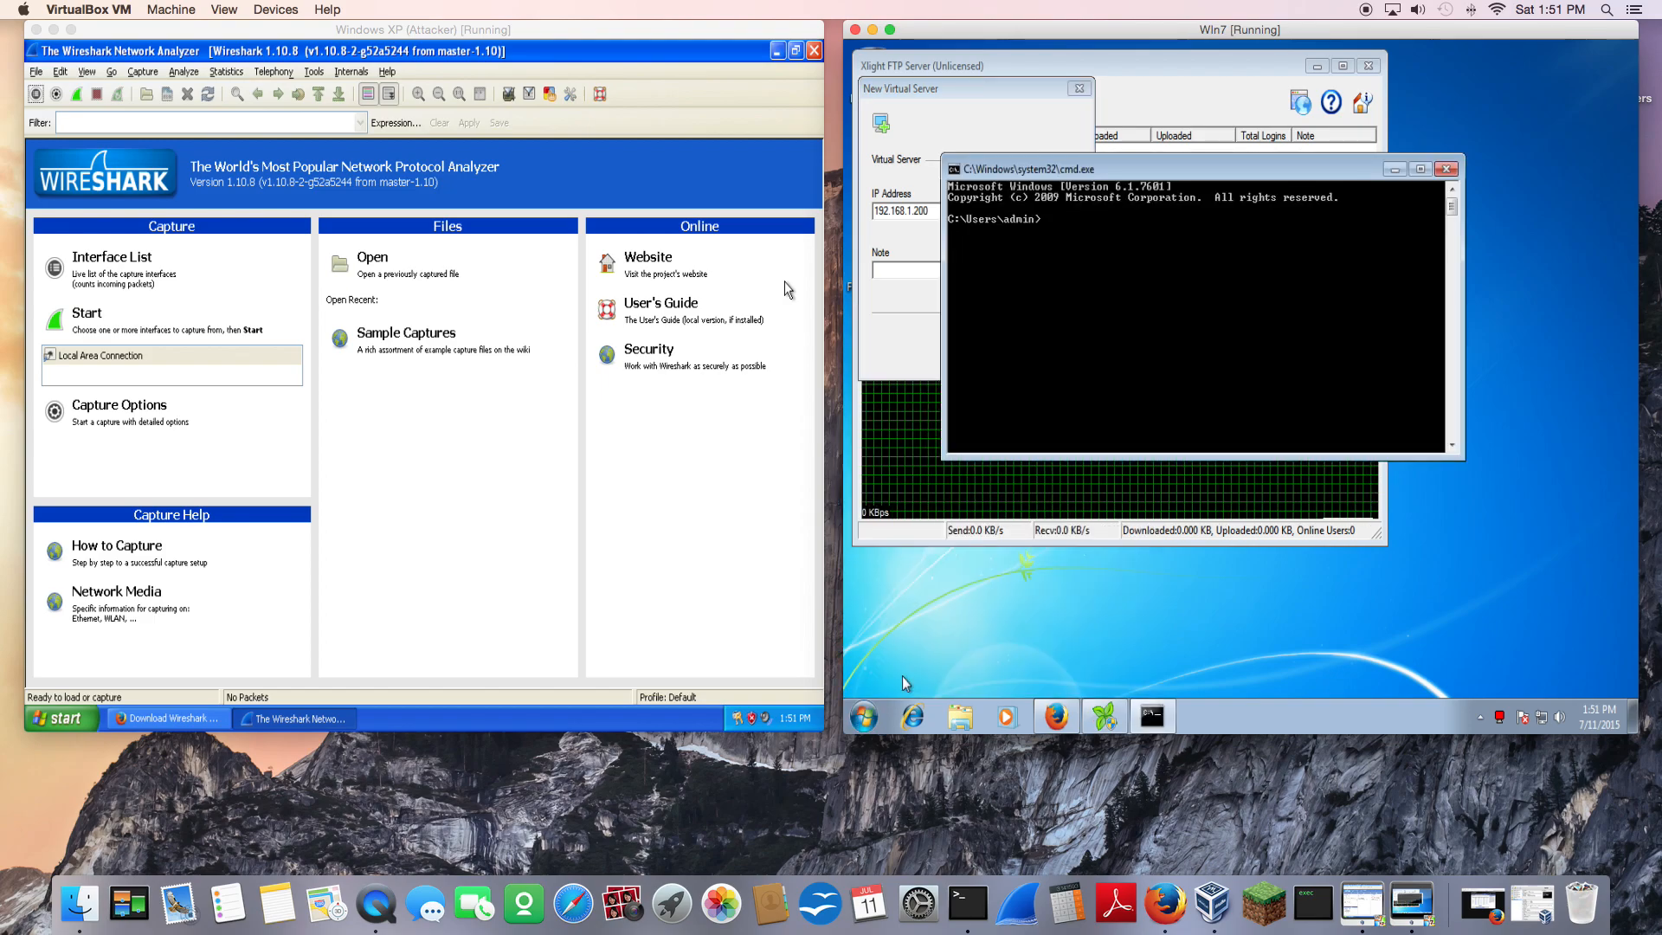
{"action": "type", "text": "ipconfig"}
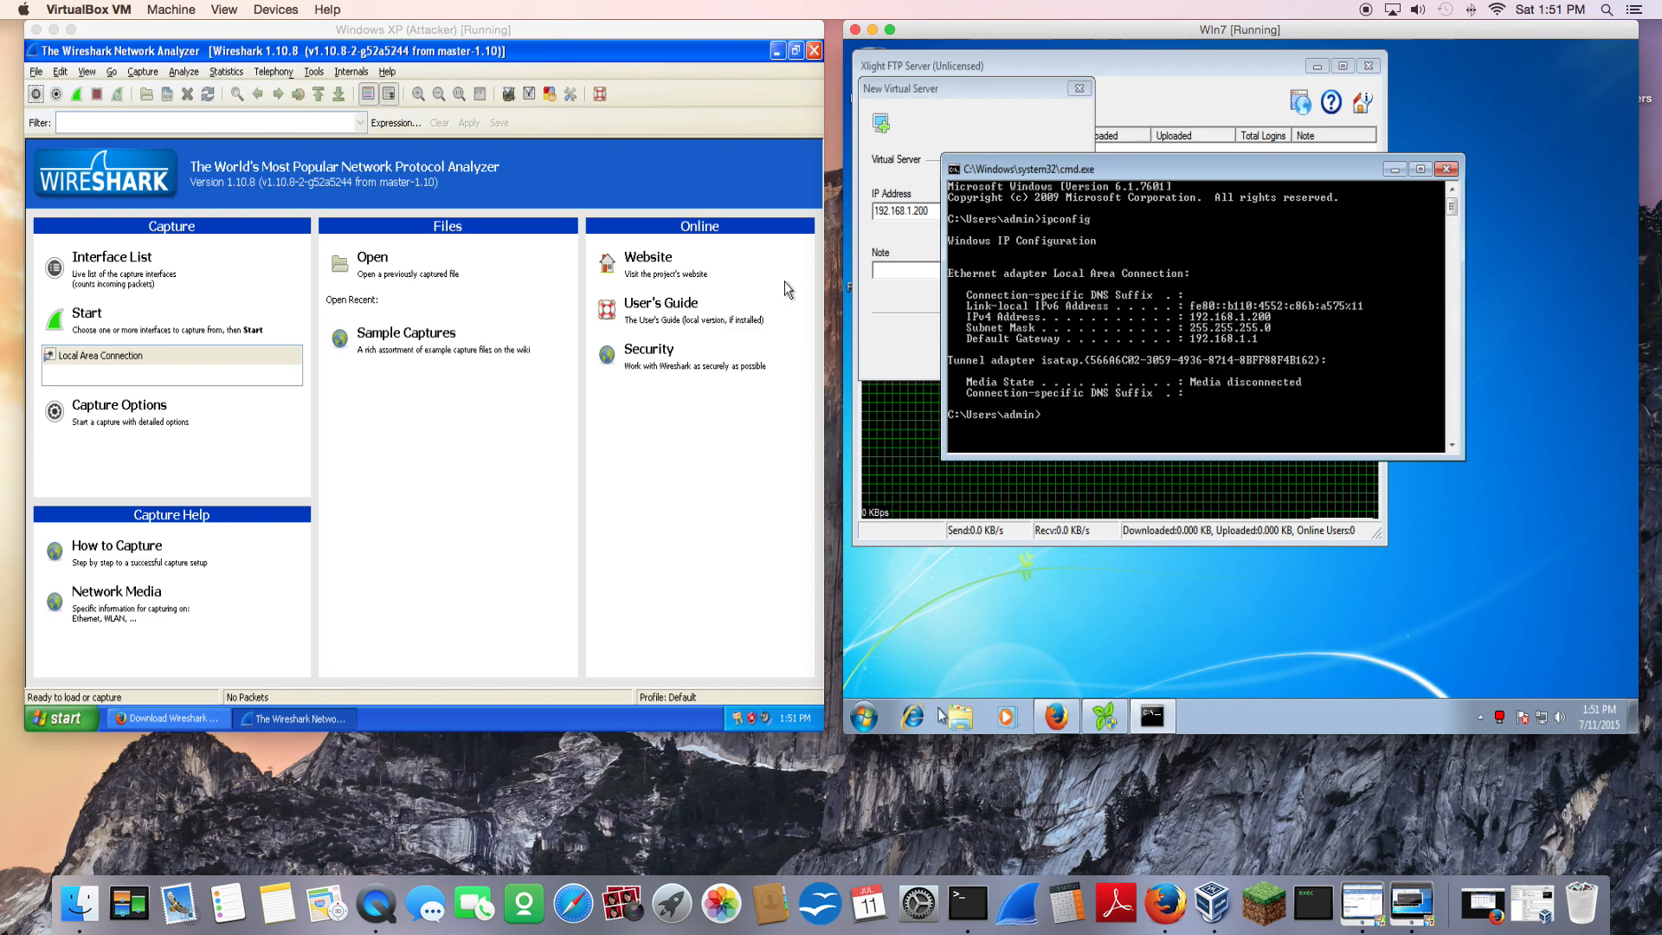
{"action": "left_click_drag", "start_coordinate": [1151, 169], "coordinate": [1067, 410]}
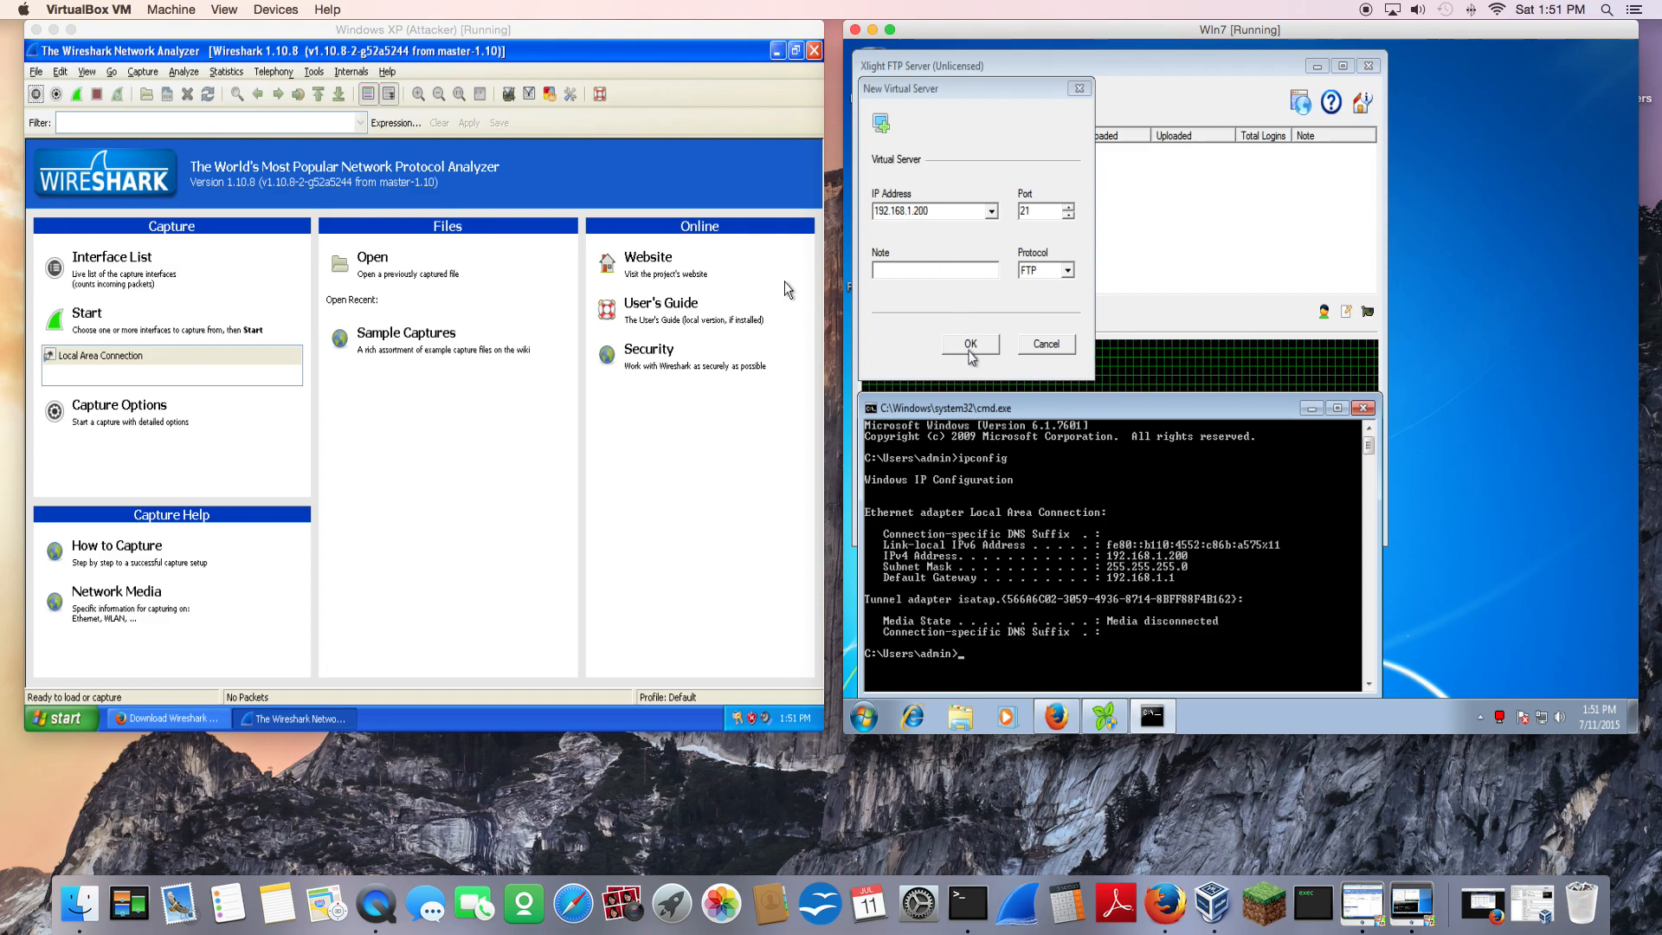
{"action": "left_click", "coordinate": [1371, 412]}
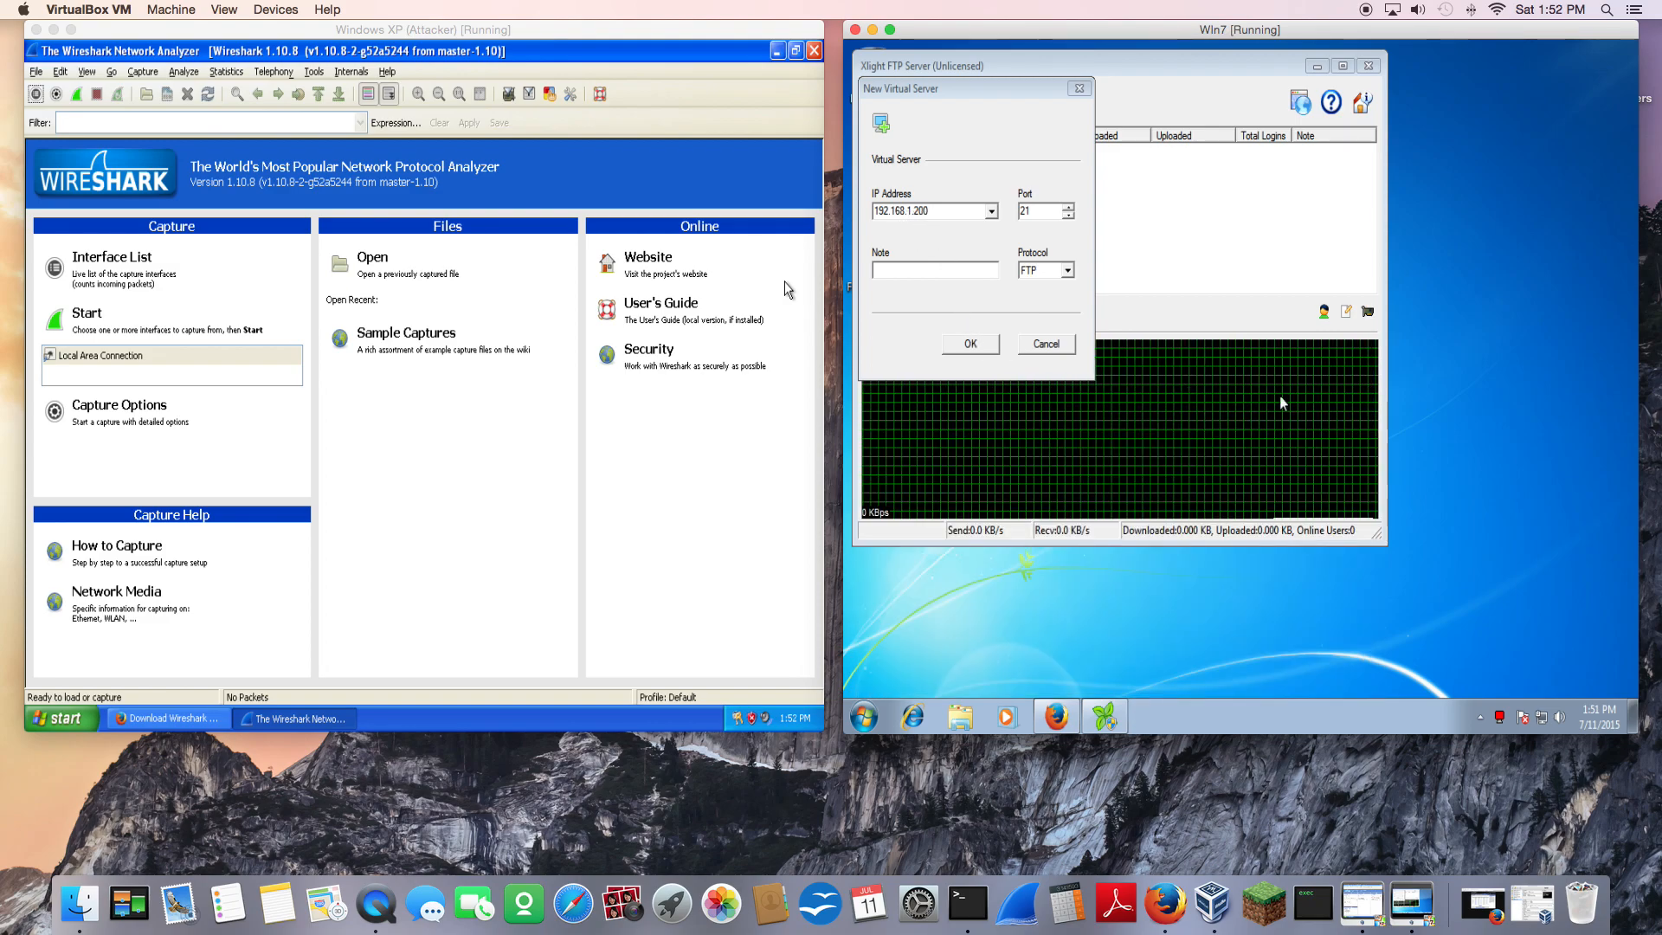
- Confirm the new FTP virtual server and open its user list
{"action": "left_click", "coordinate": [970, 345]}
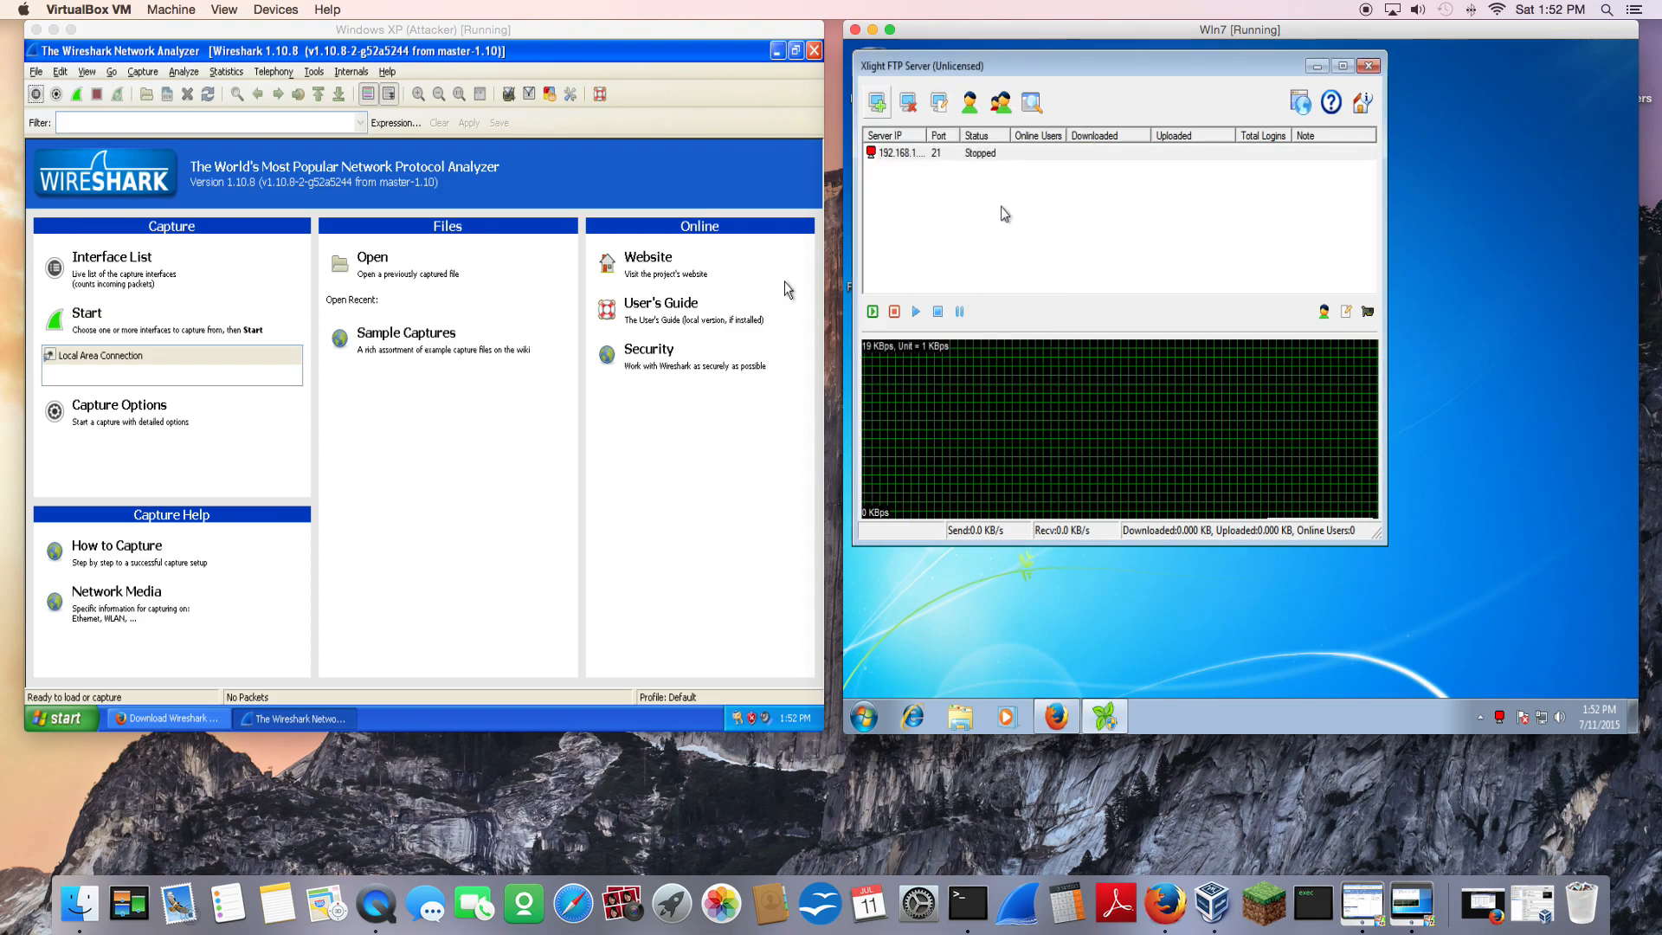
{"action": "left_click_drag", "start_coordinate": [1015, 65], "coordinate": [1107, 55]}
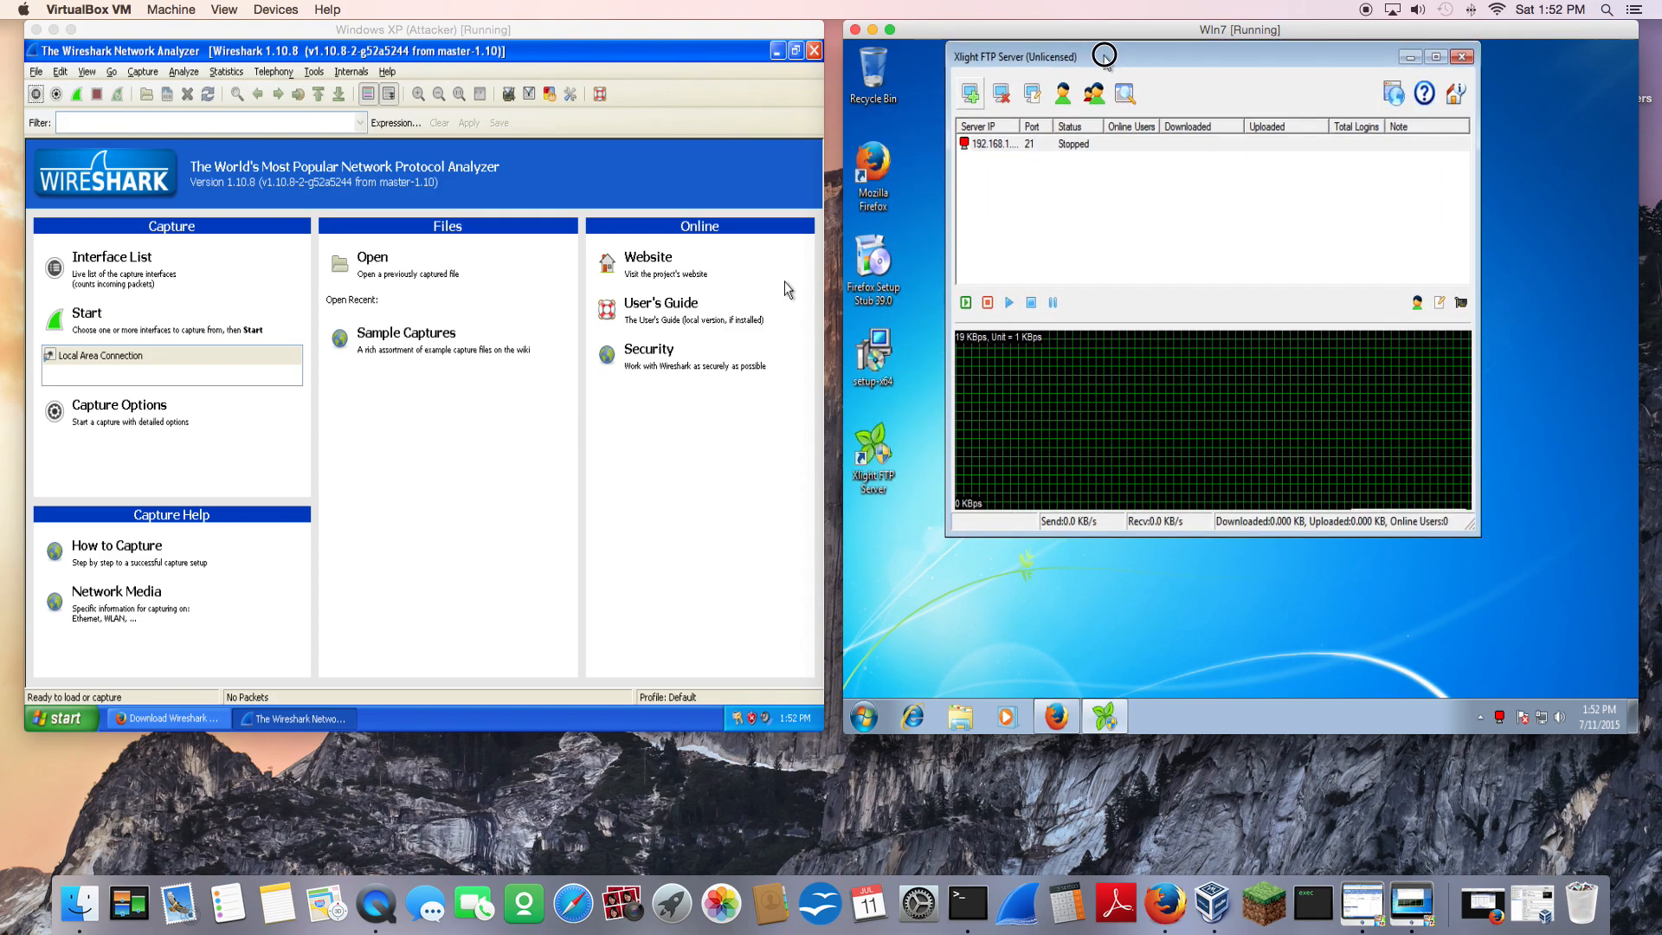
{"action": "left_click", "coordinate": [1062, 96]}
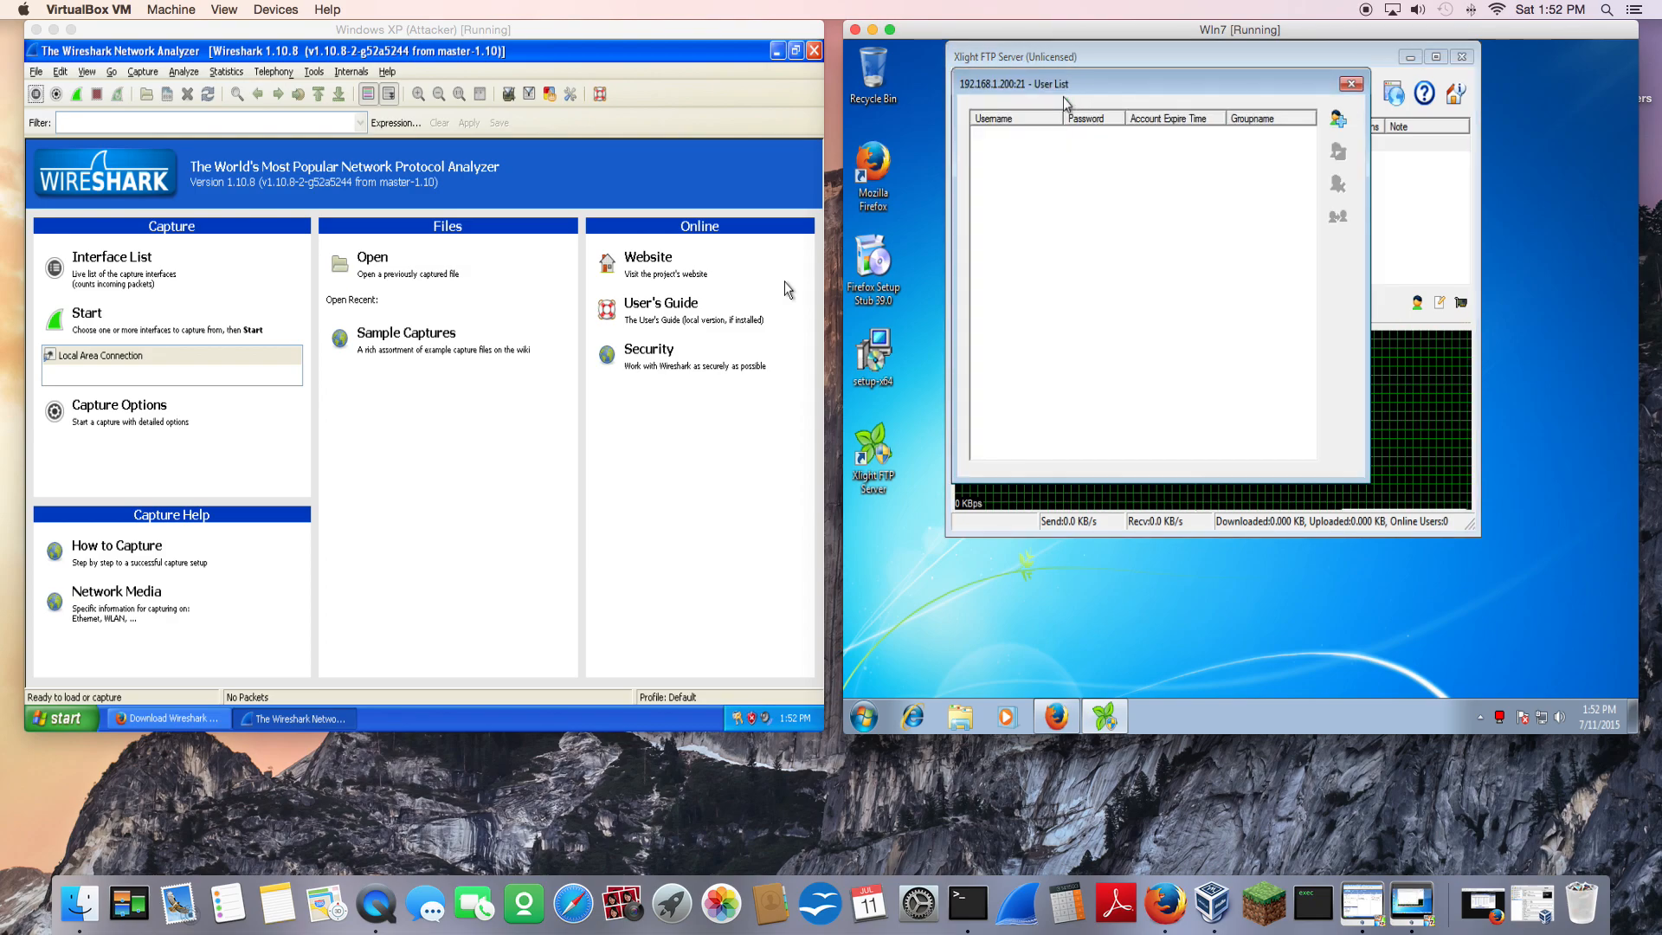
- Add a new user to the FTP virtual server's user list, filling in the username and the account password
{"action": "left_click", "coordinate": [1338, 127]}
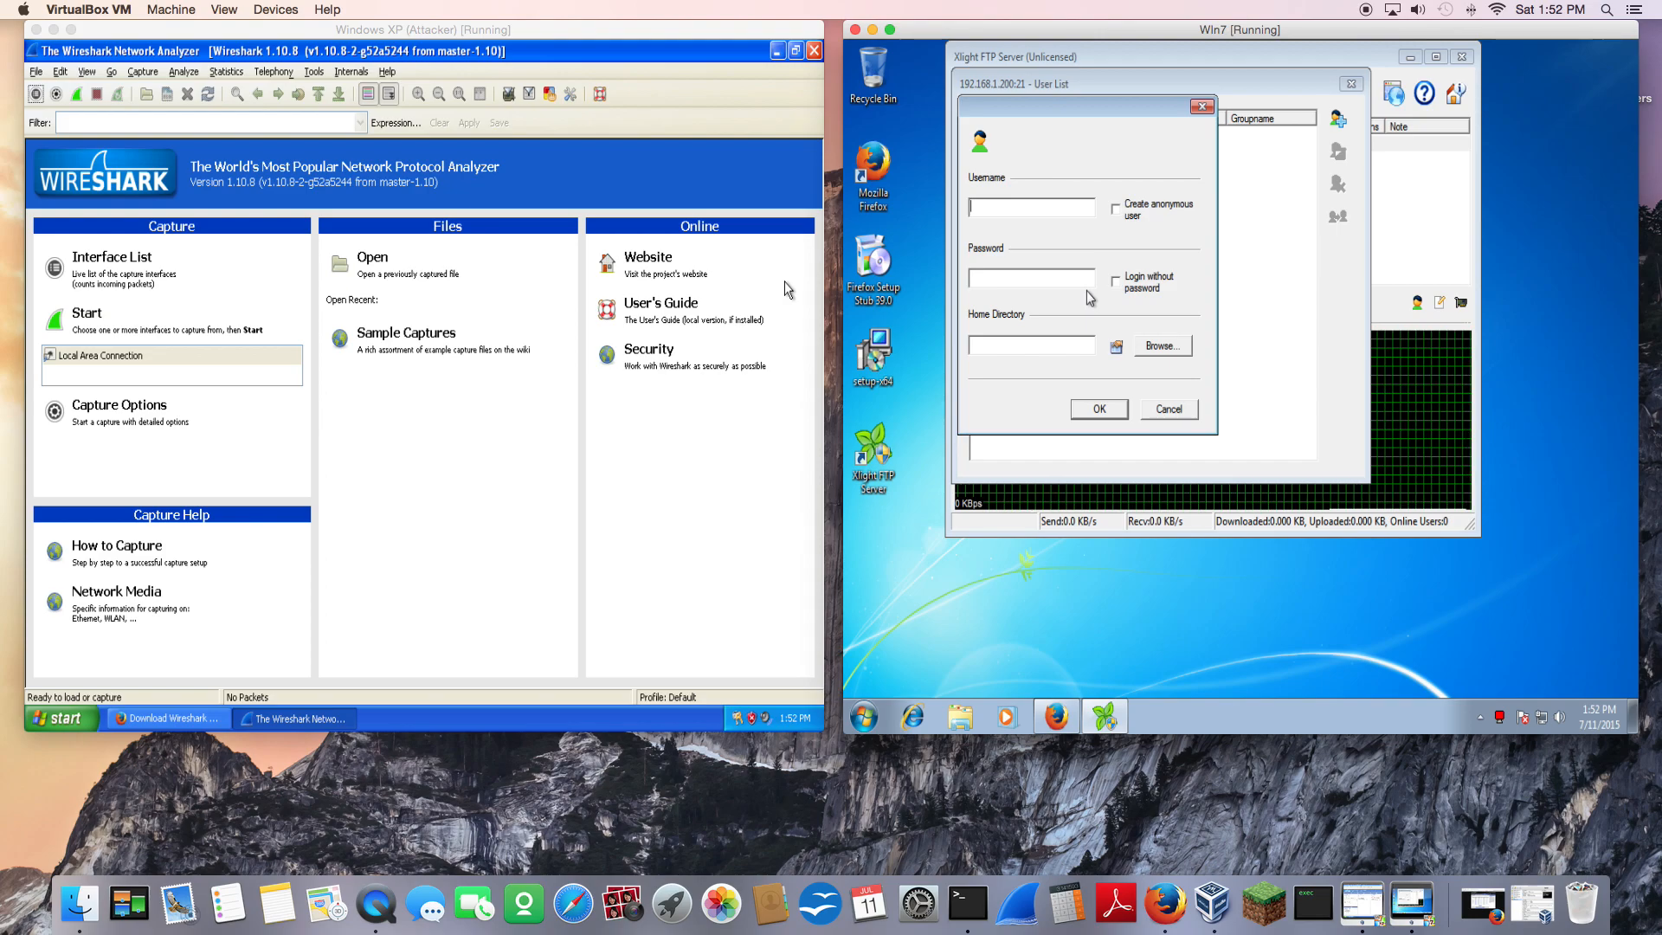
{"action": "type", "text": "l"}
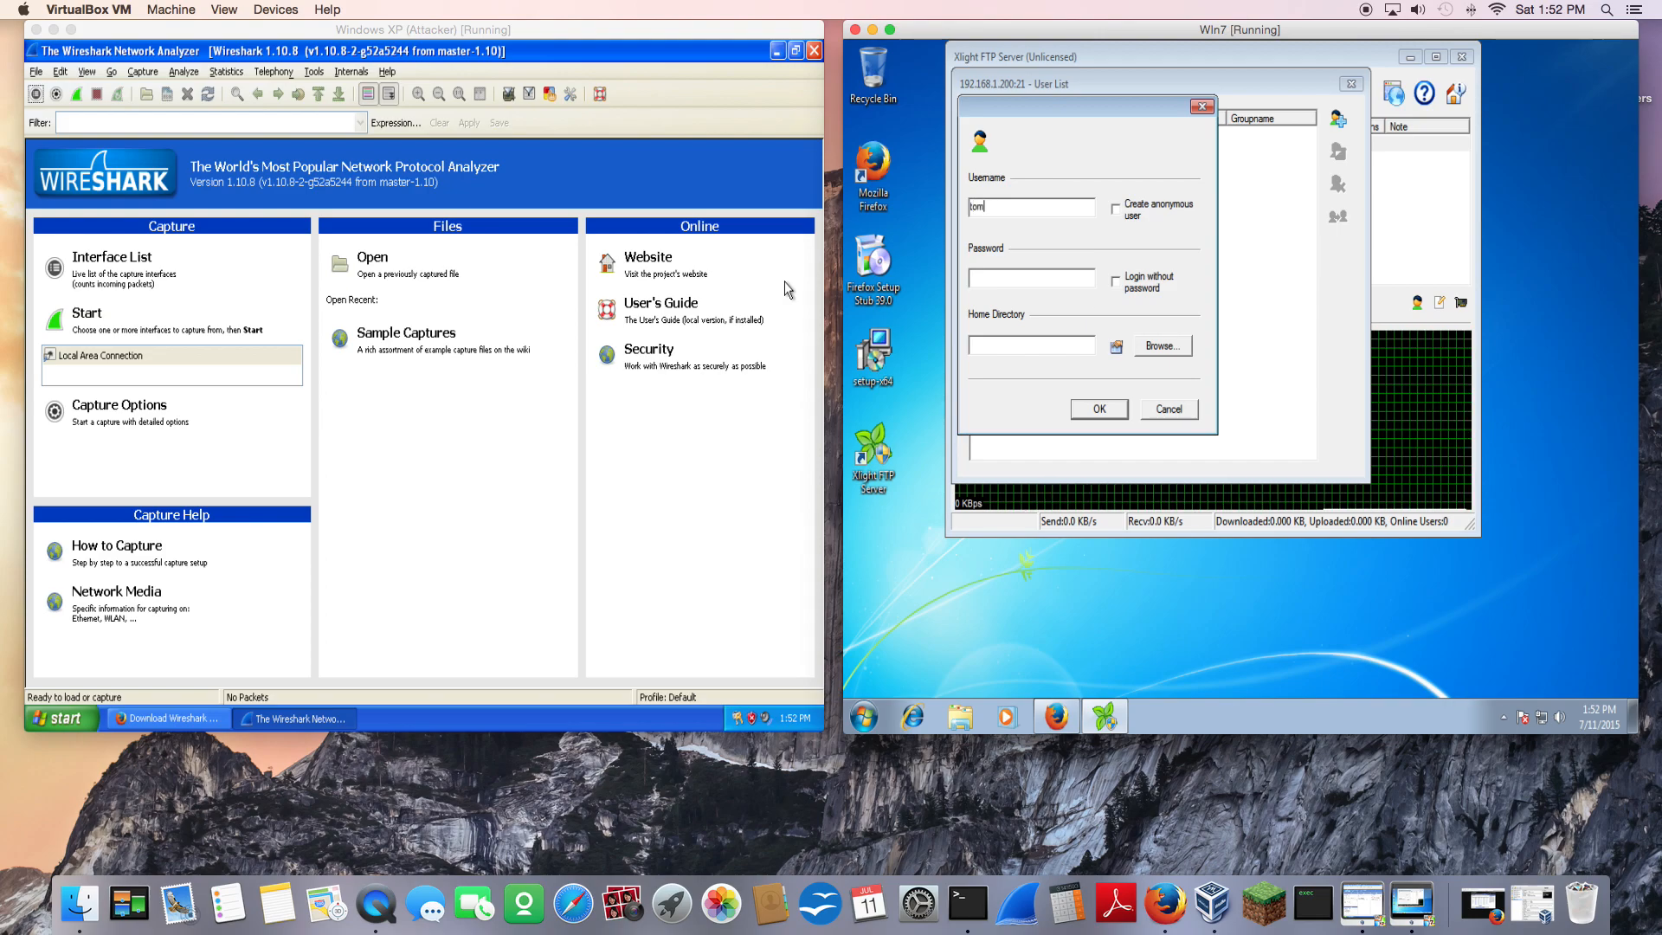
{"action": "left_click", "coordinate": [1042, 281]}
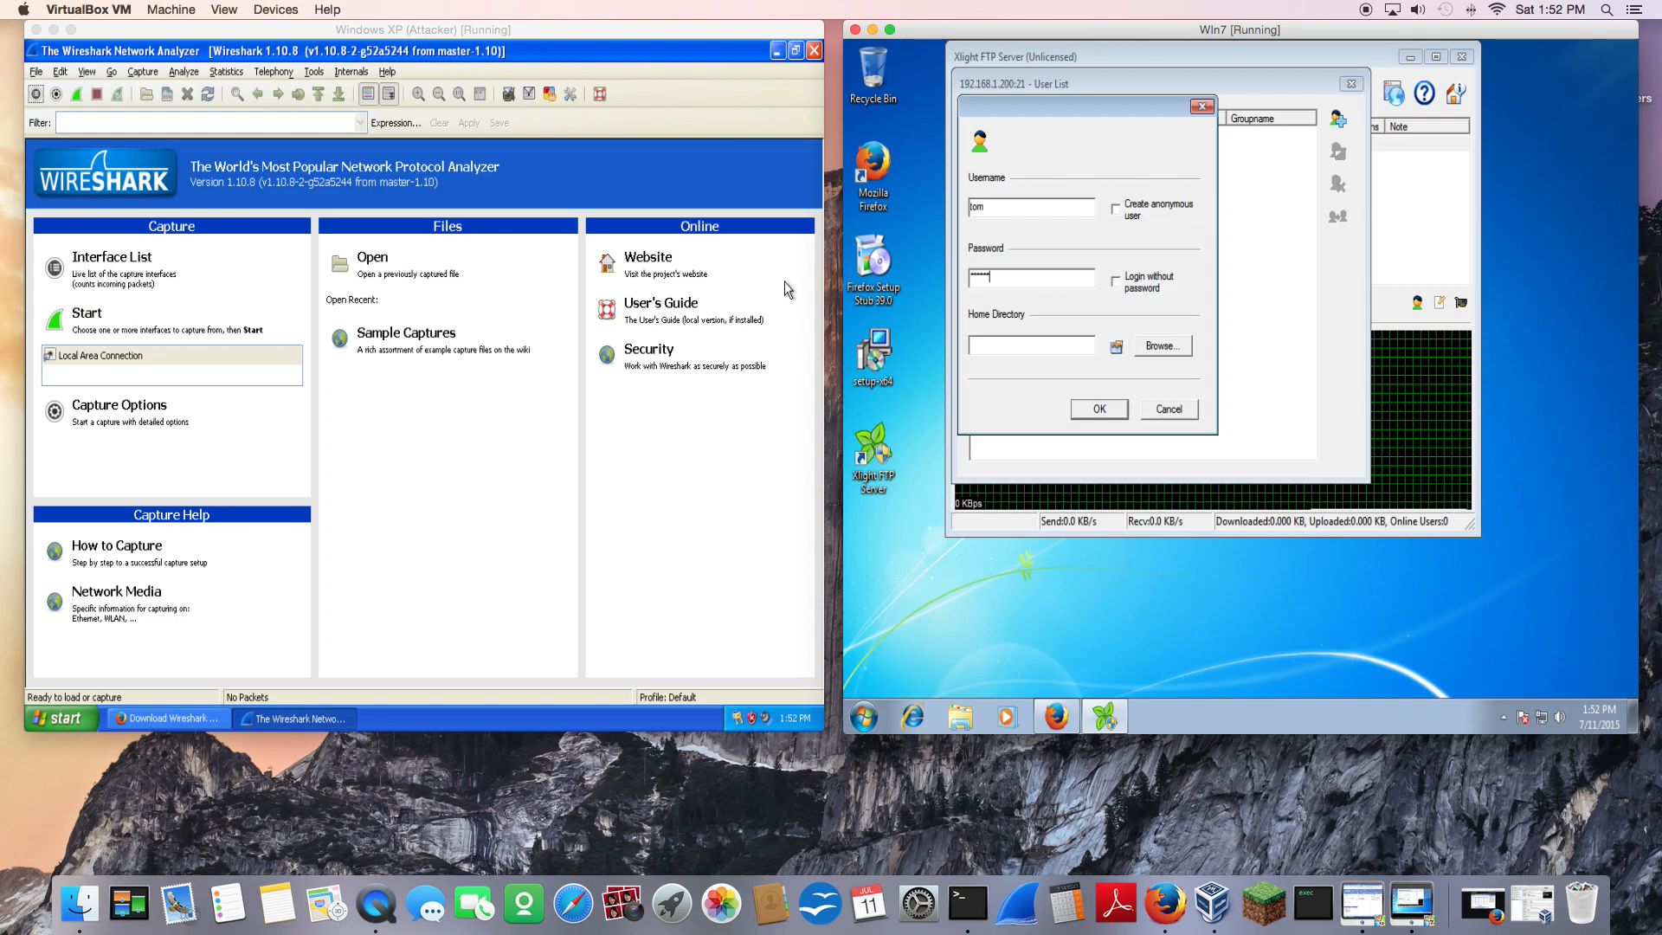
- Set the new user's home directory to c:\Documents and Settings and confirm the account
{"action": "left_click", "coordinate": [1162, 346]}
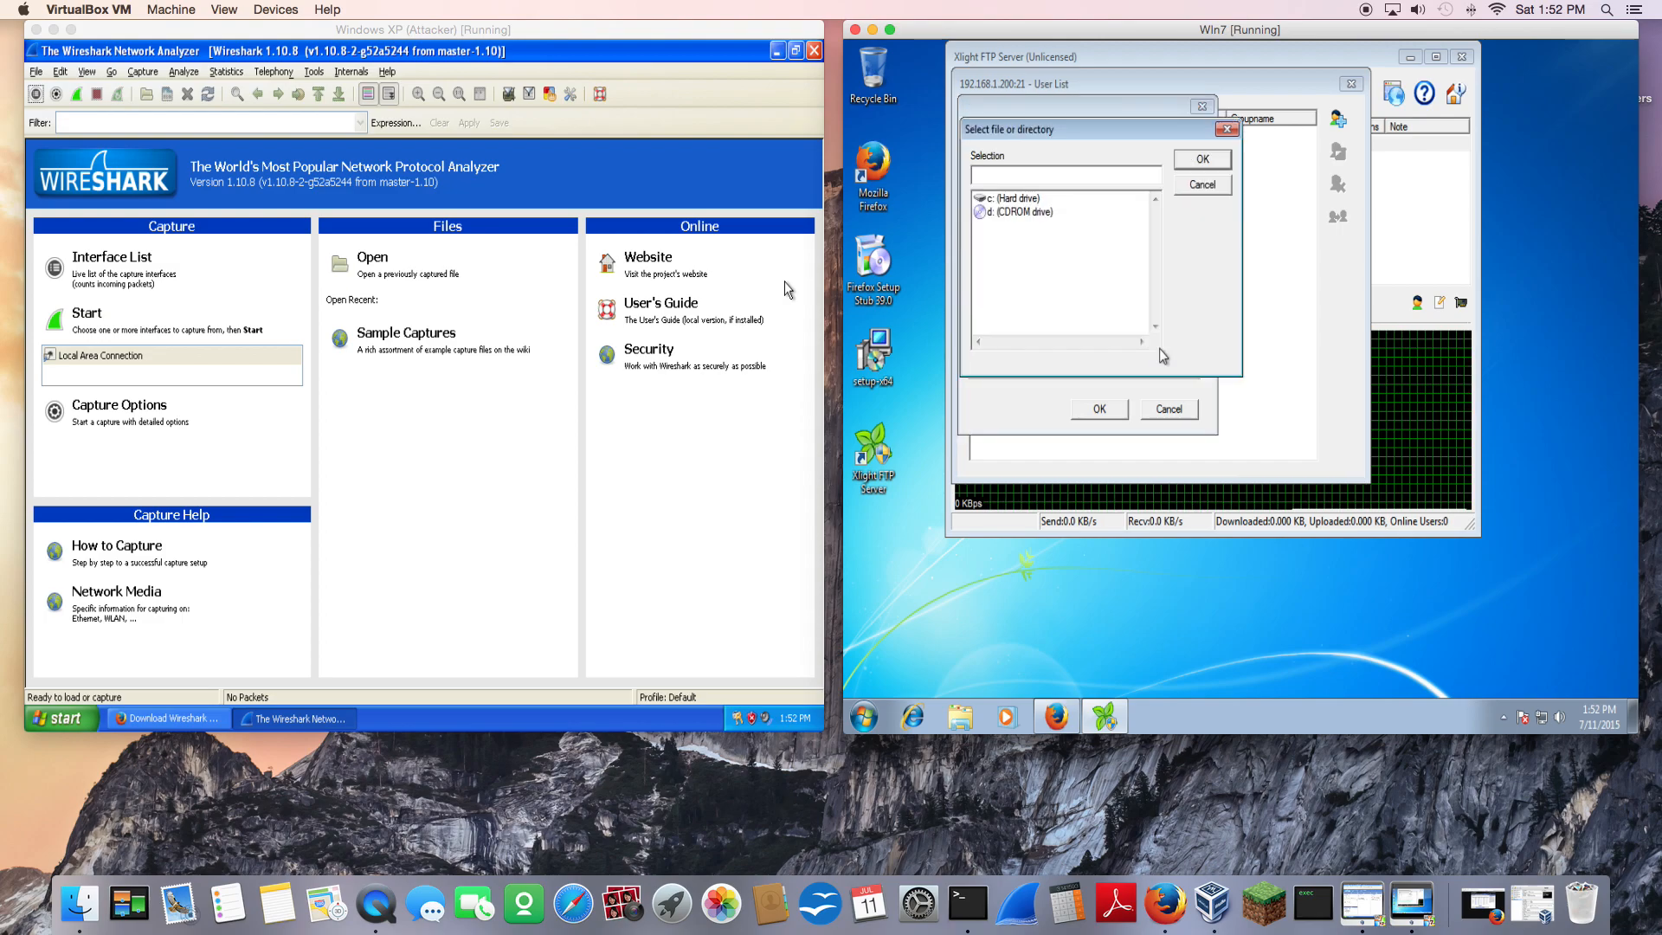
{"action": "double_click", "coordinate": [977, 199]}
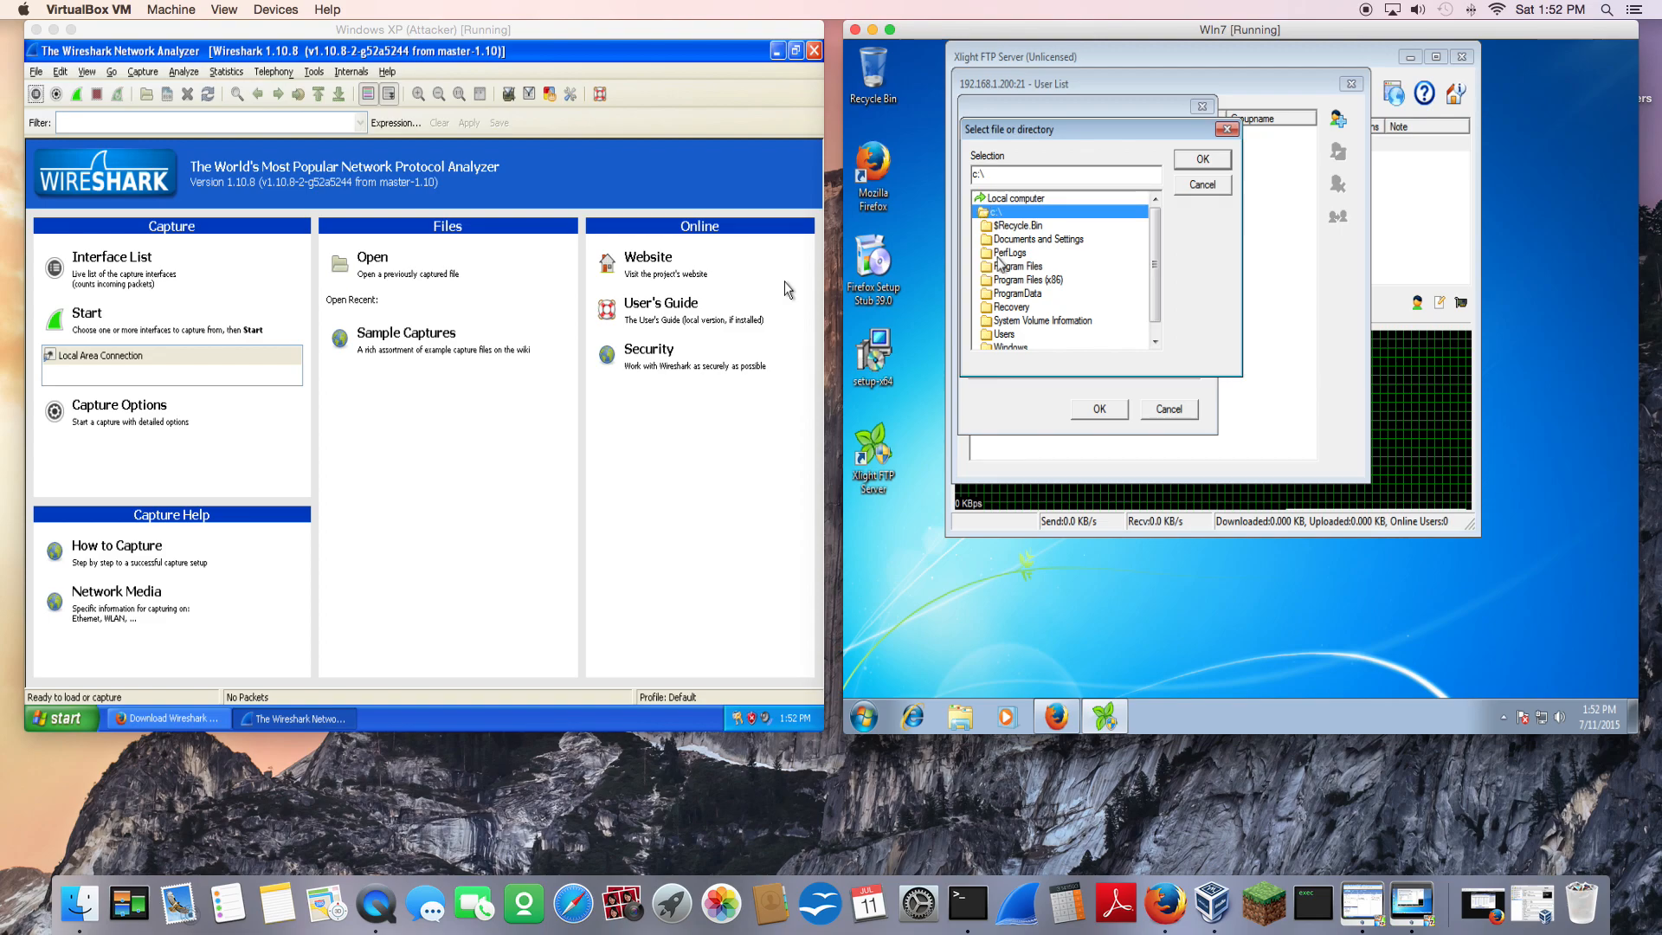
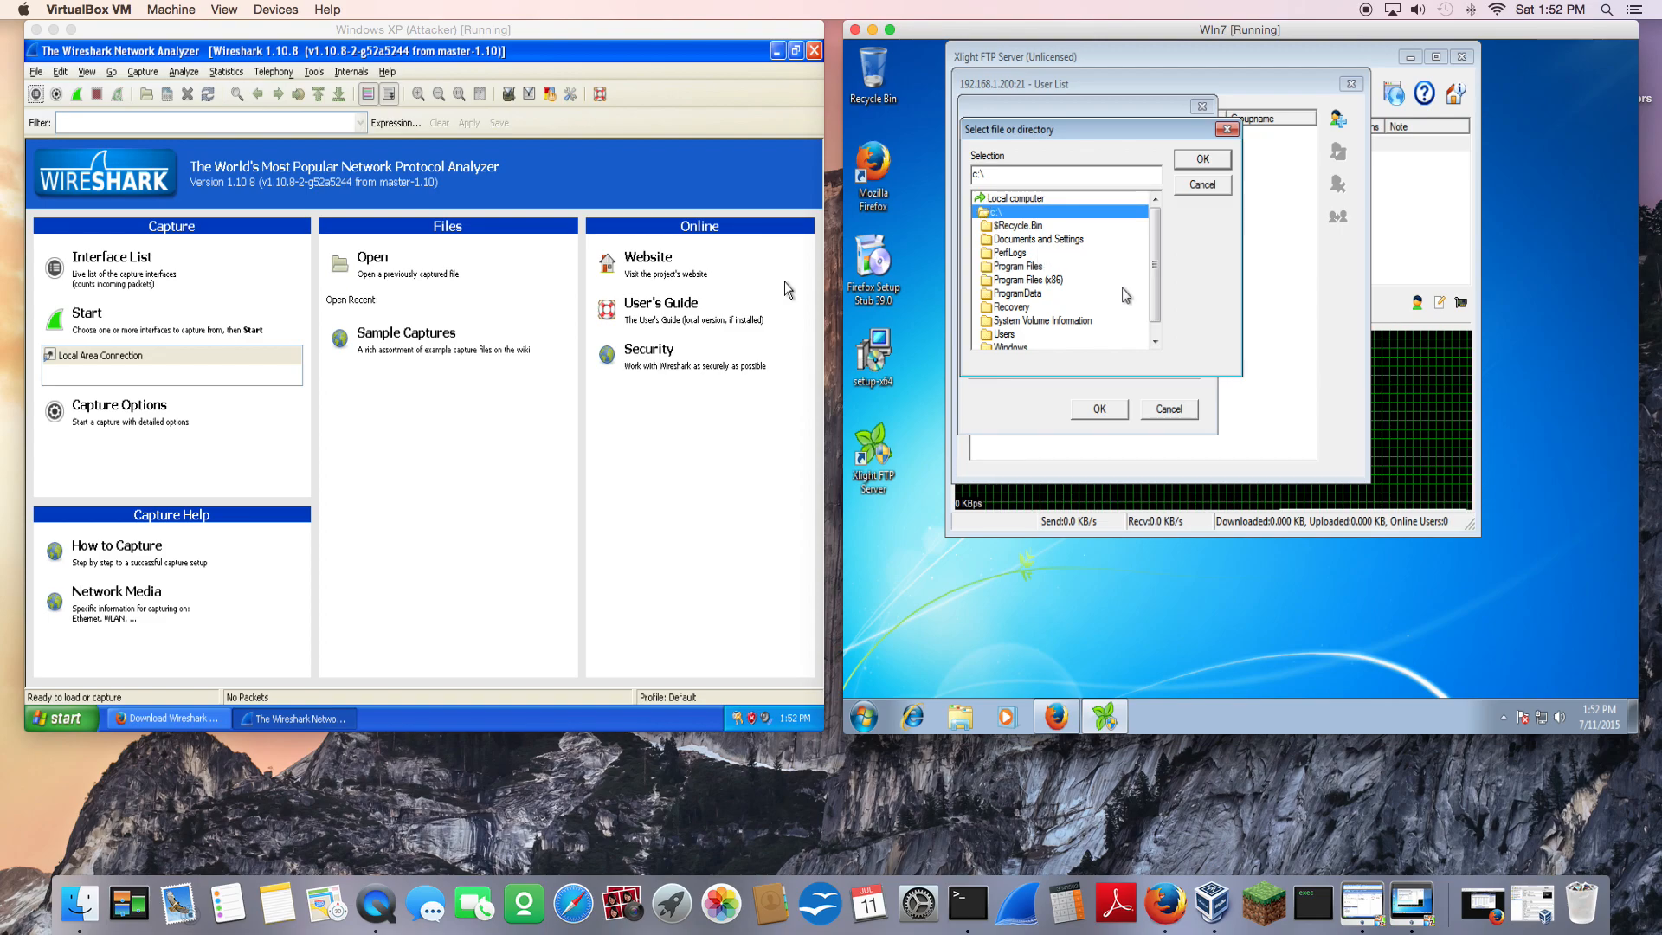
{"action": "left_click_drag", "start_coordinate": [1155, 287], "coordinate": [1155, 294]}
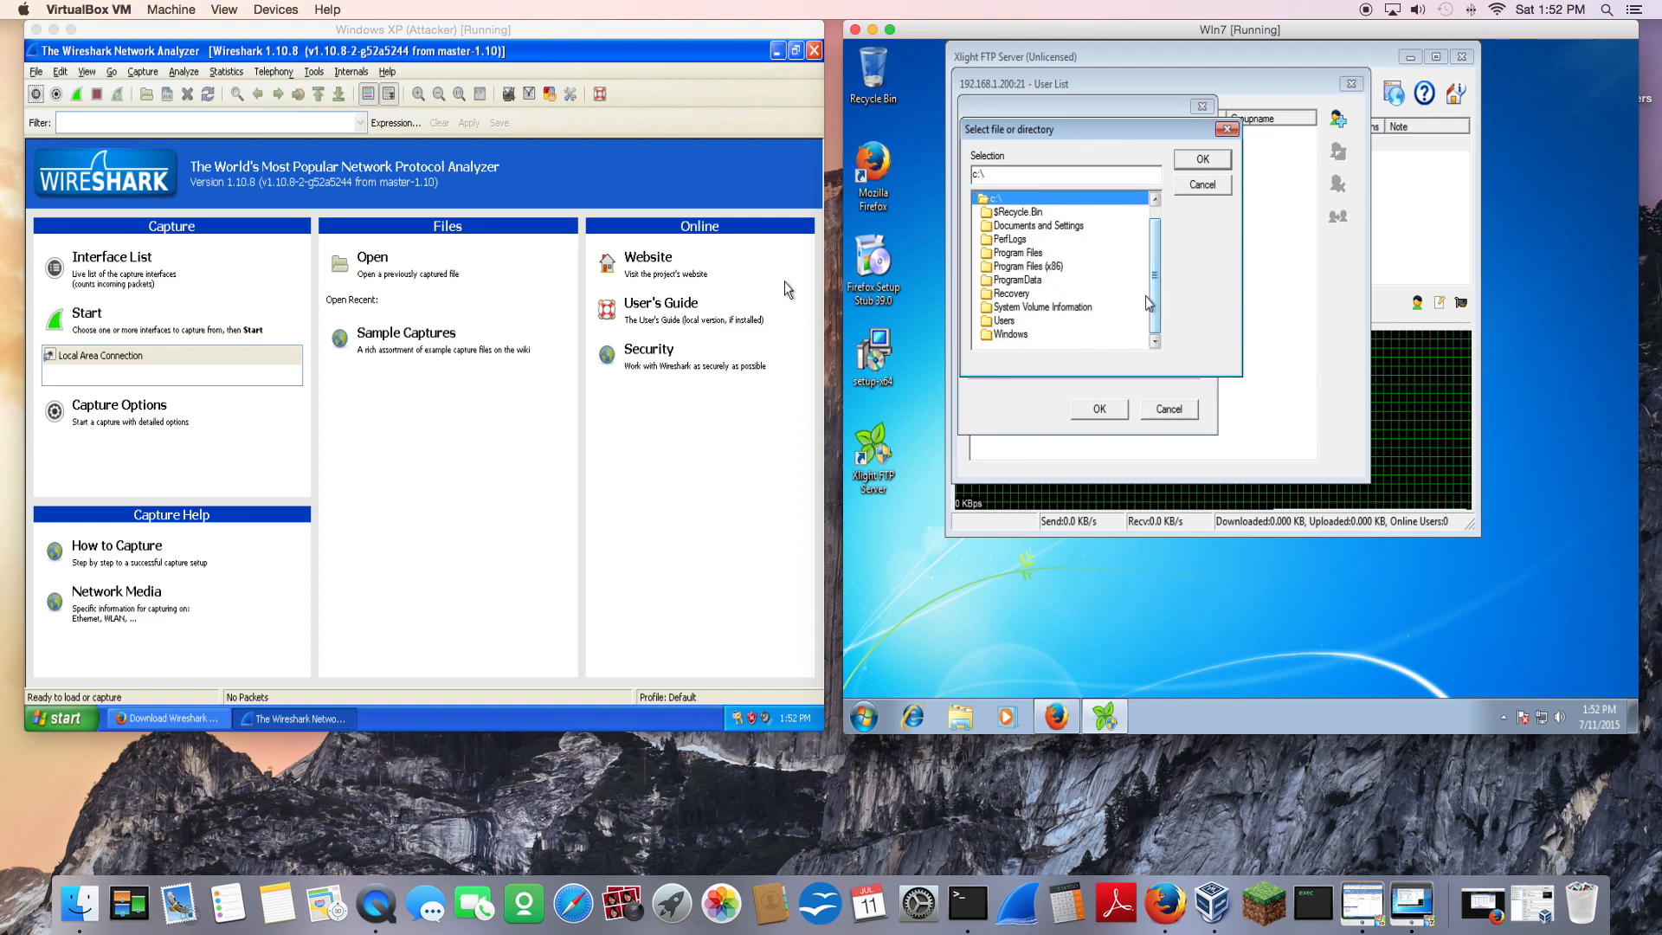
{"action": "double_click", "coordinate": [1039, 227]}
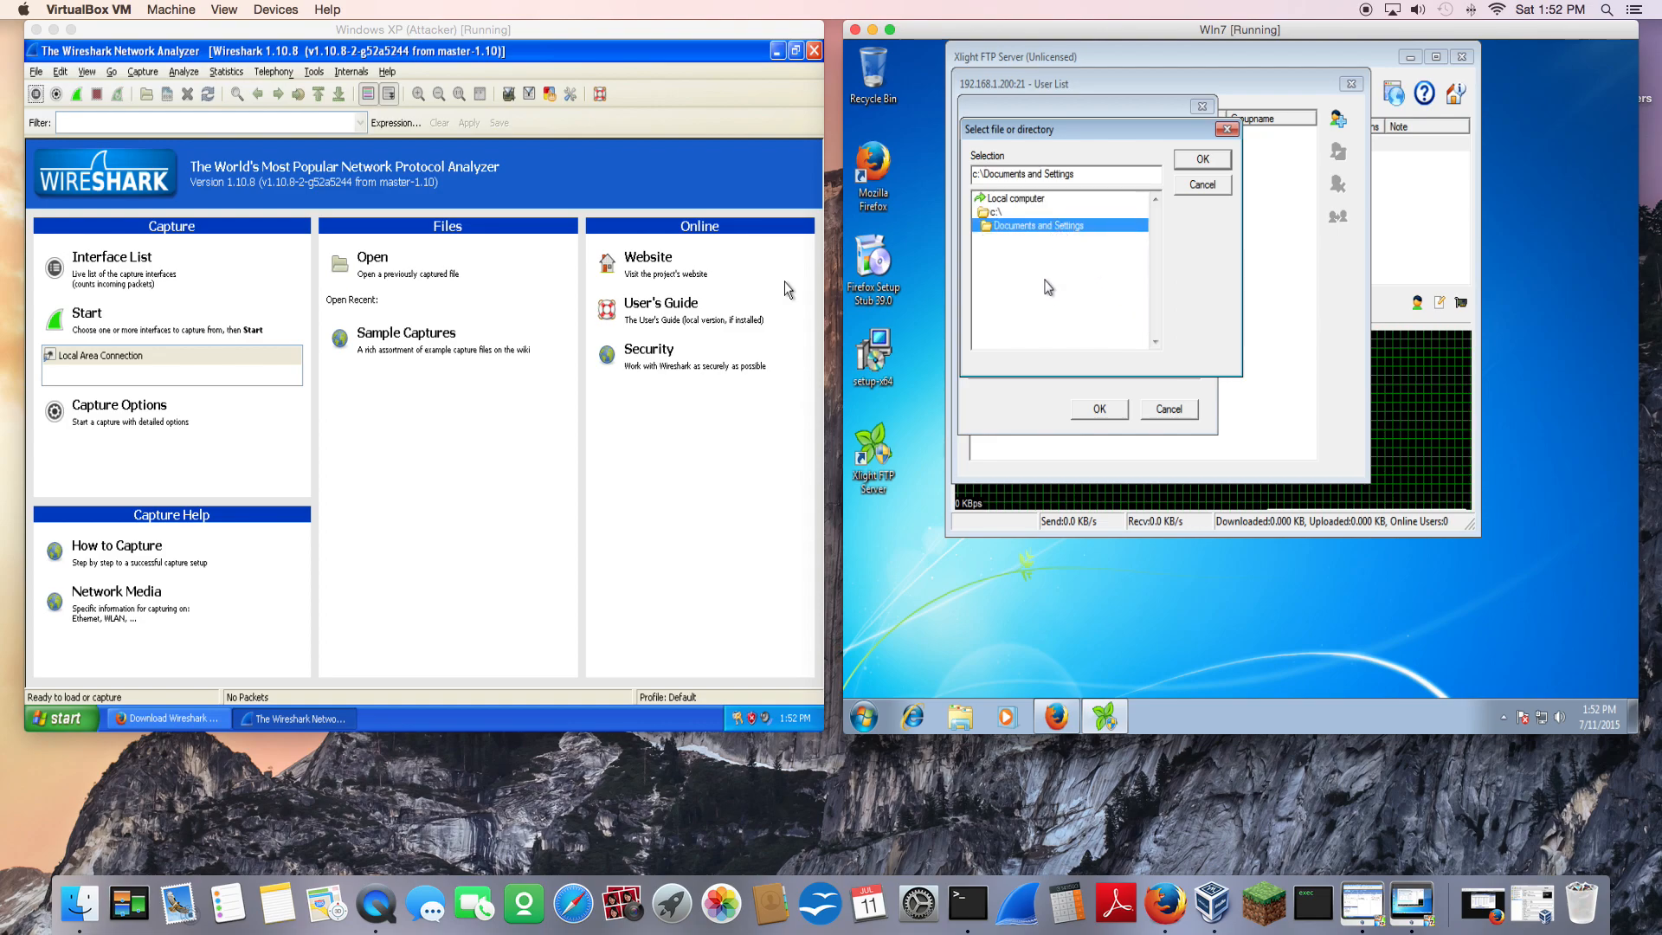
{"action": "left_click", "coordinate": [1203, 160]}
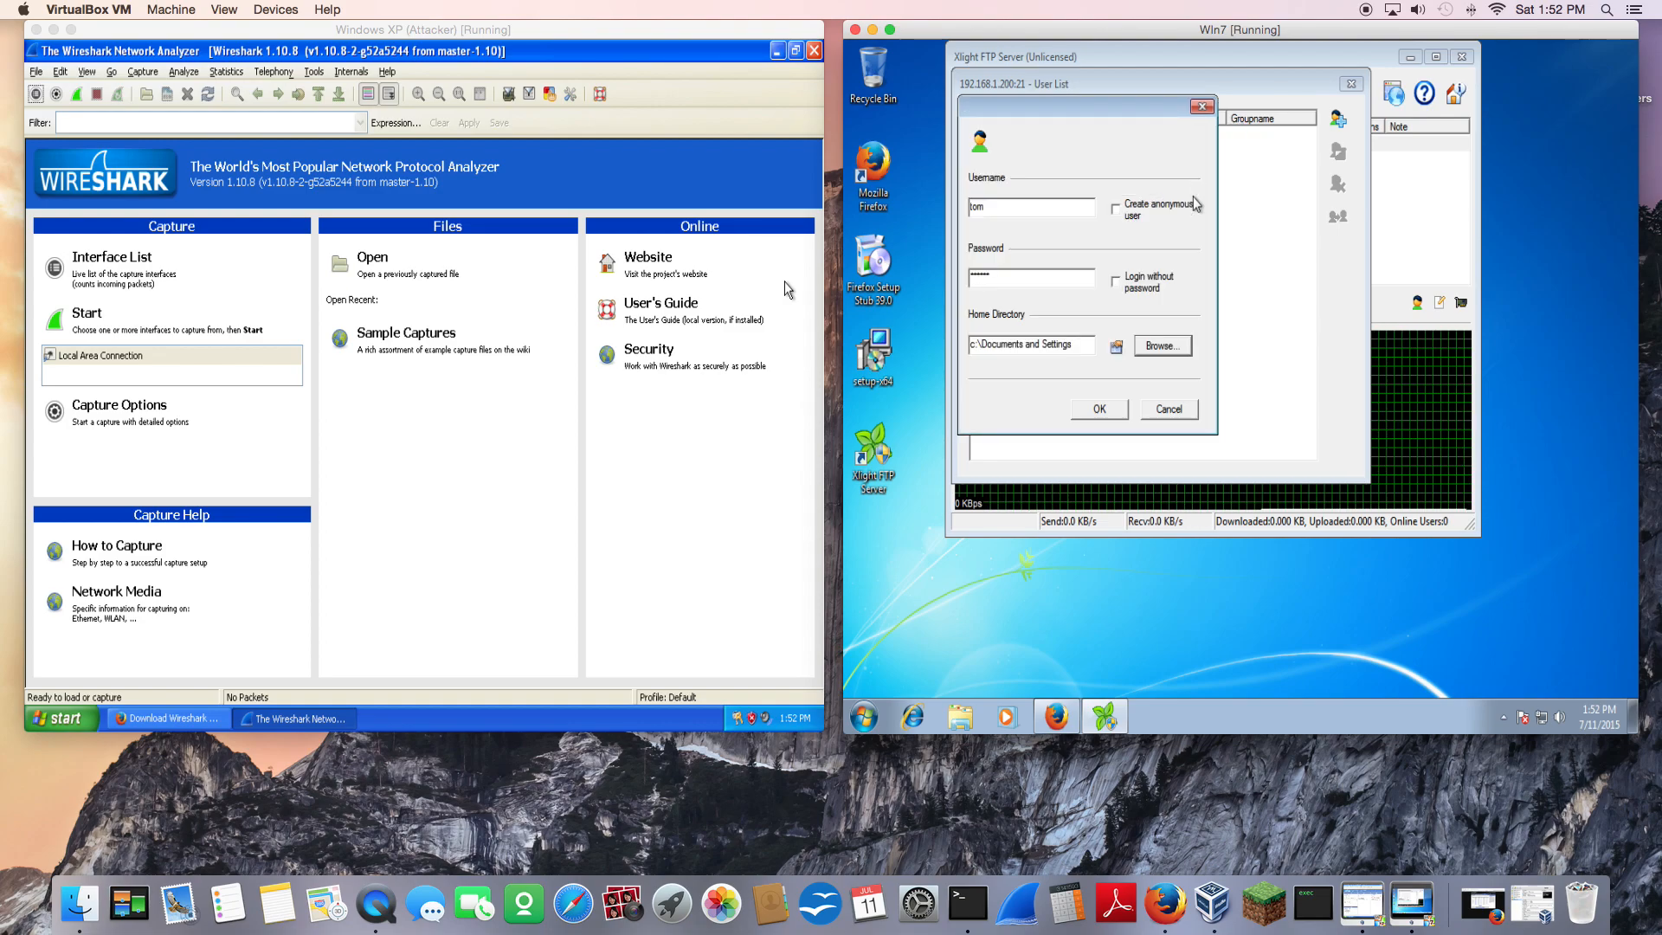
{"action": "left_click", "coordinate": [1099, 409]}
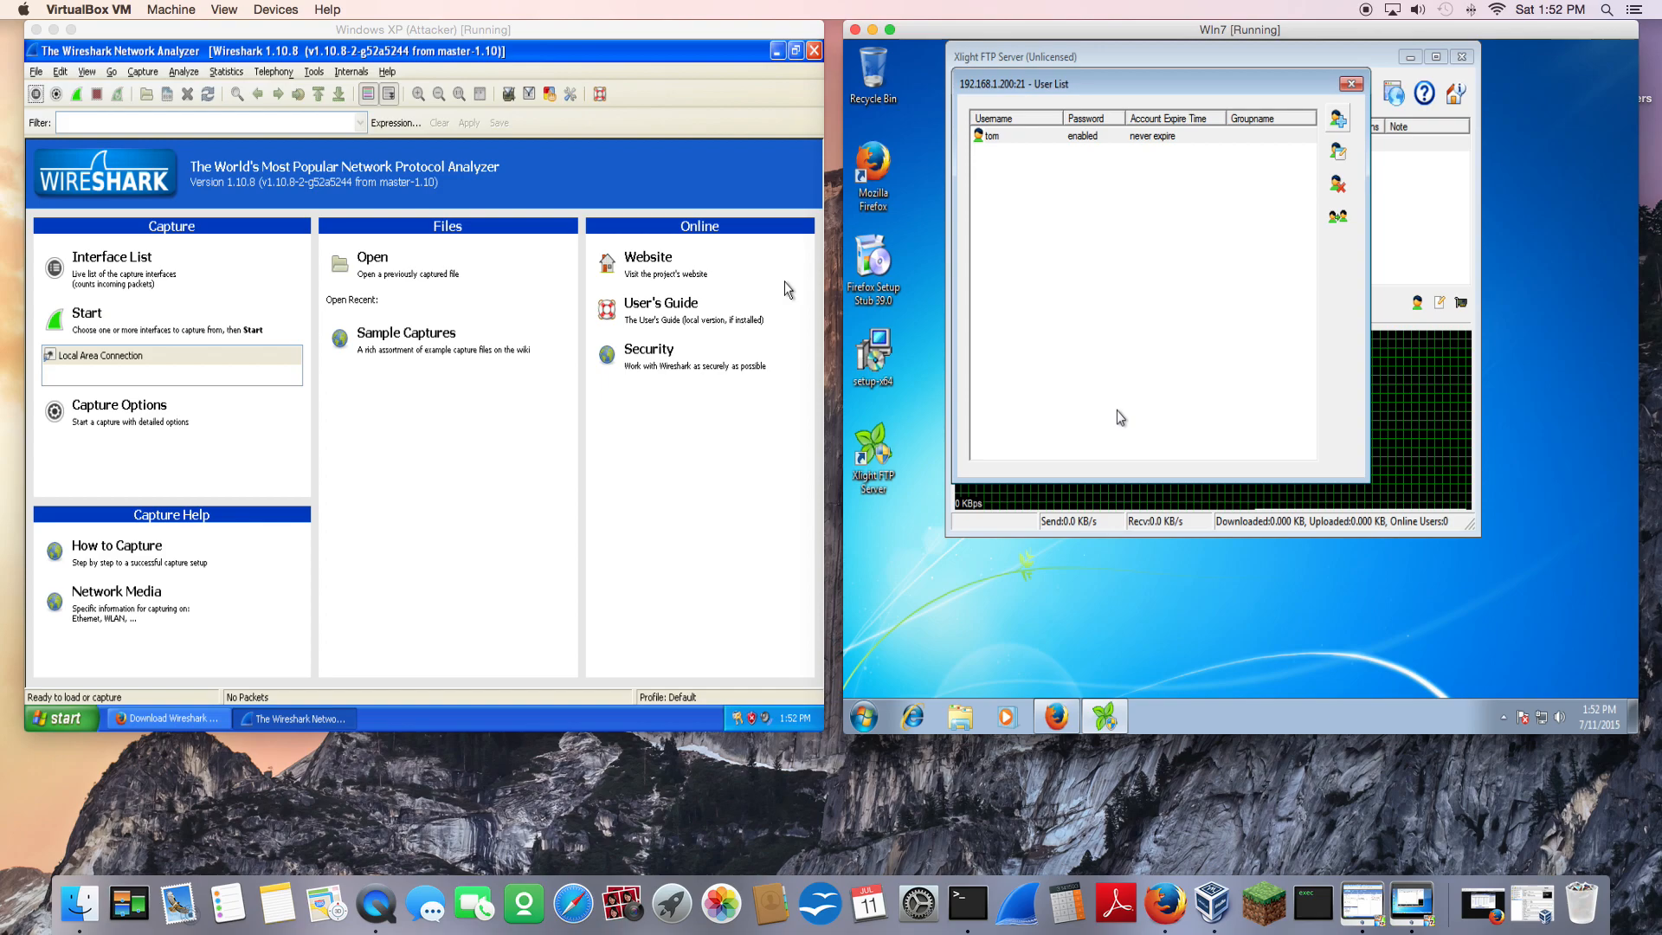
- Close the user list and start the FTP virtual server
{"action": "left_click", "coordinate": [1351, 84]}
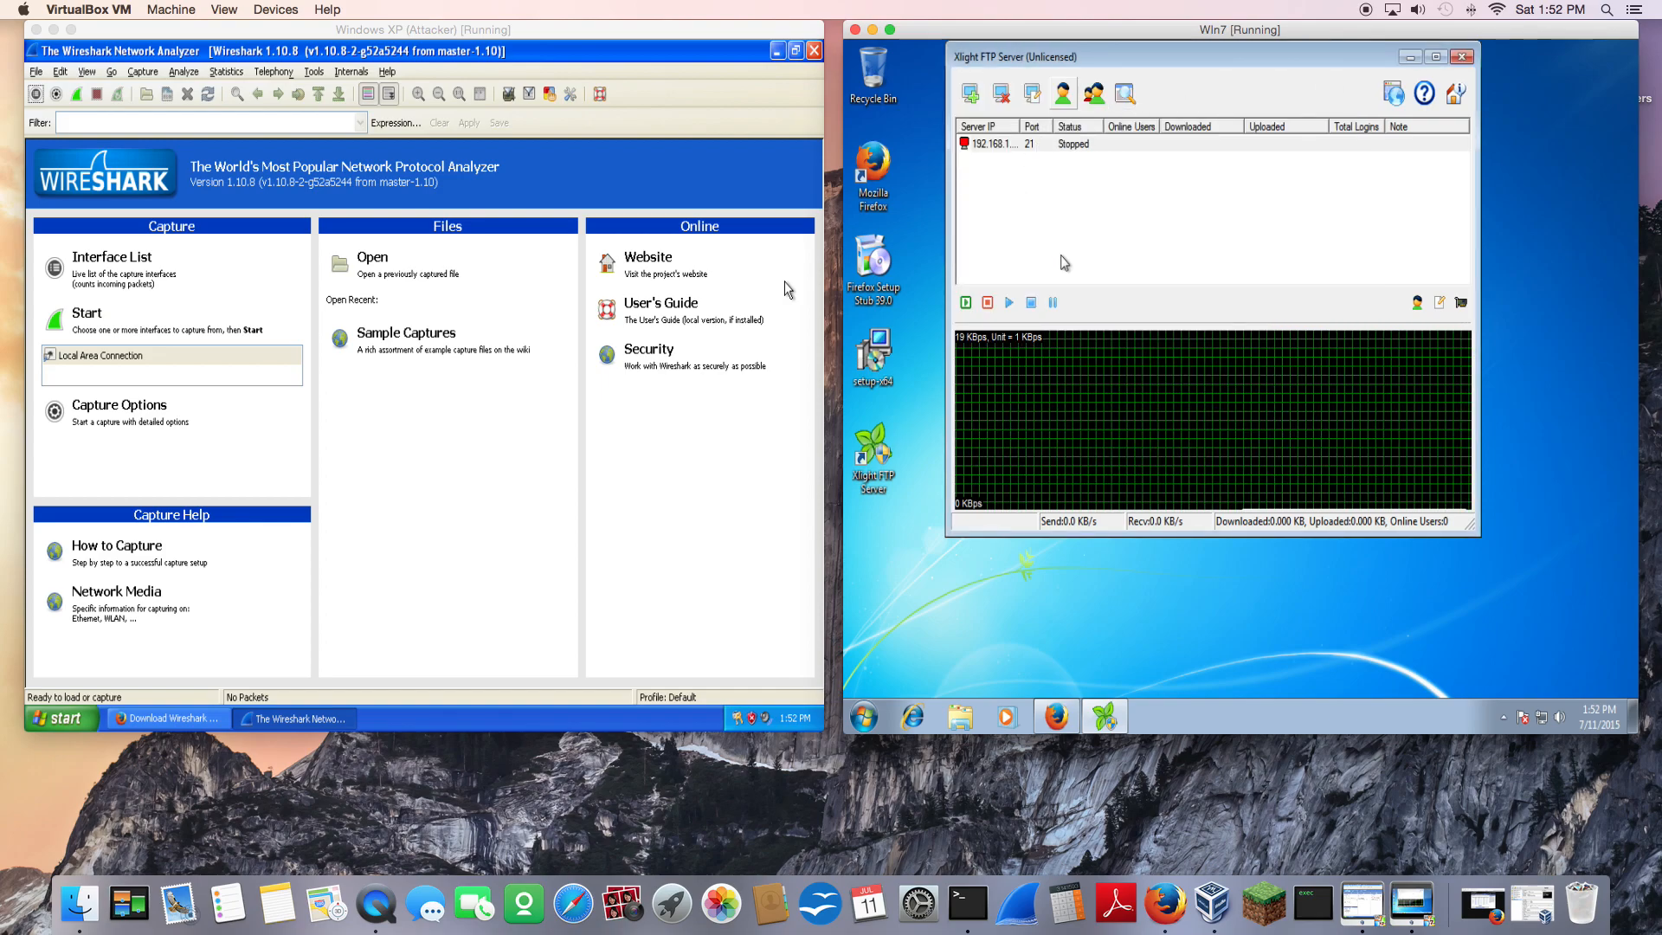
{"action": "left_click", "coordinate": [1010, 303]}
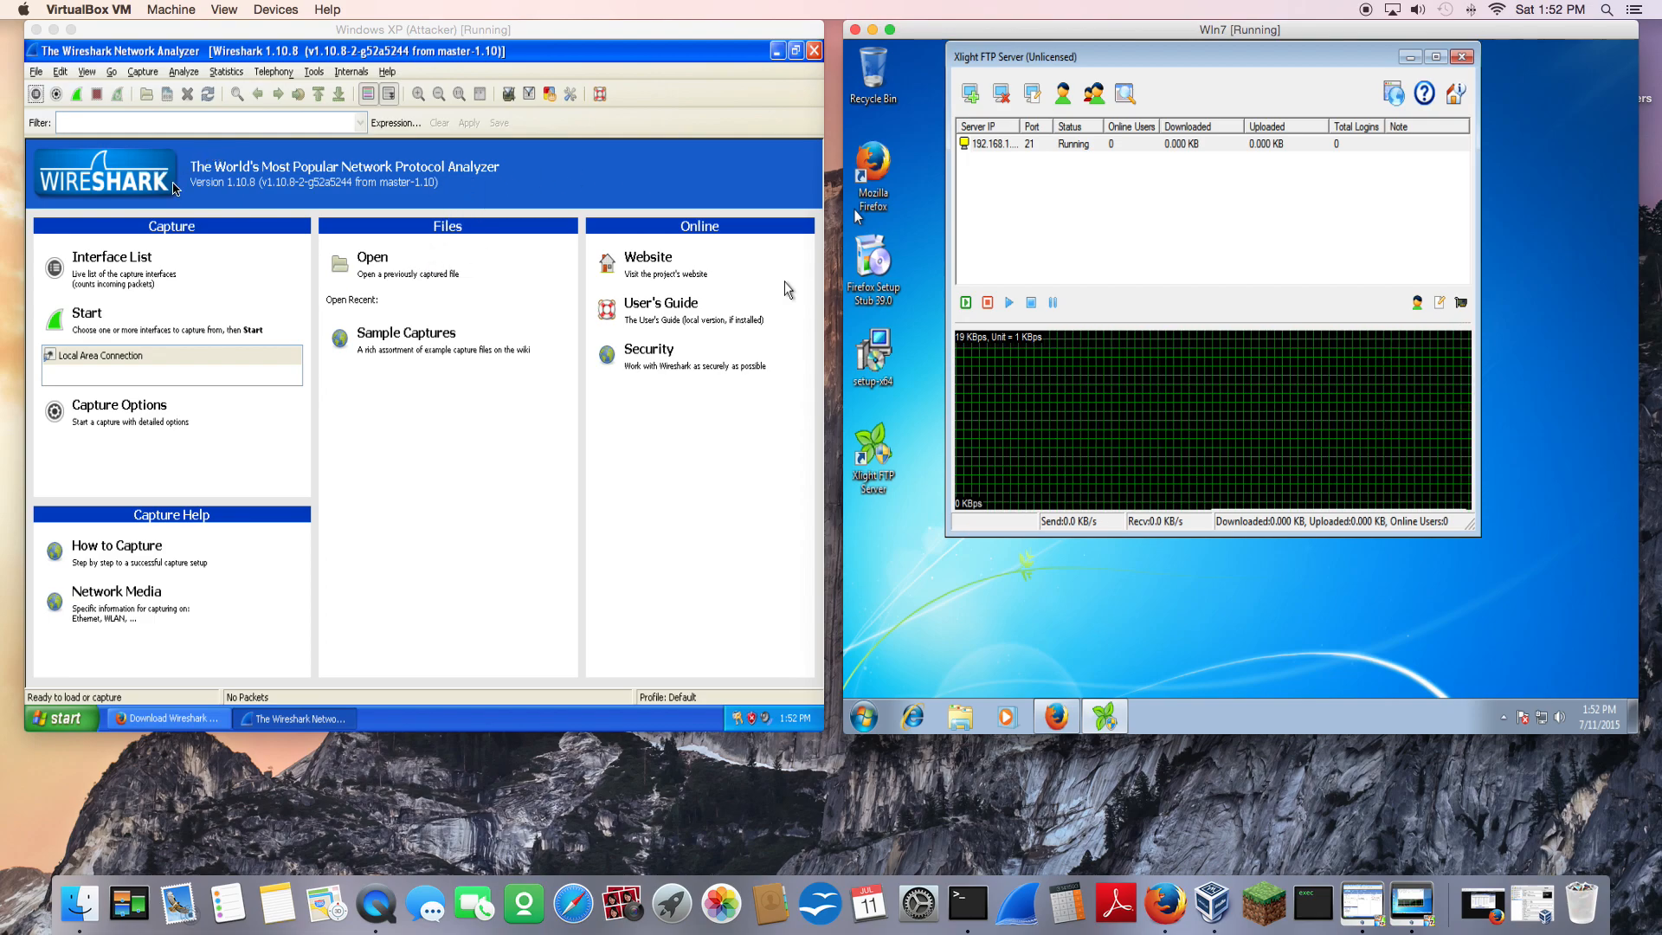
- Start a live Wireshark capture on Local Area Connection, enlarge the packet list and apply the display filter ftp
{"action": "left_click", "coordinate": [99, 318]}
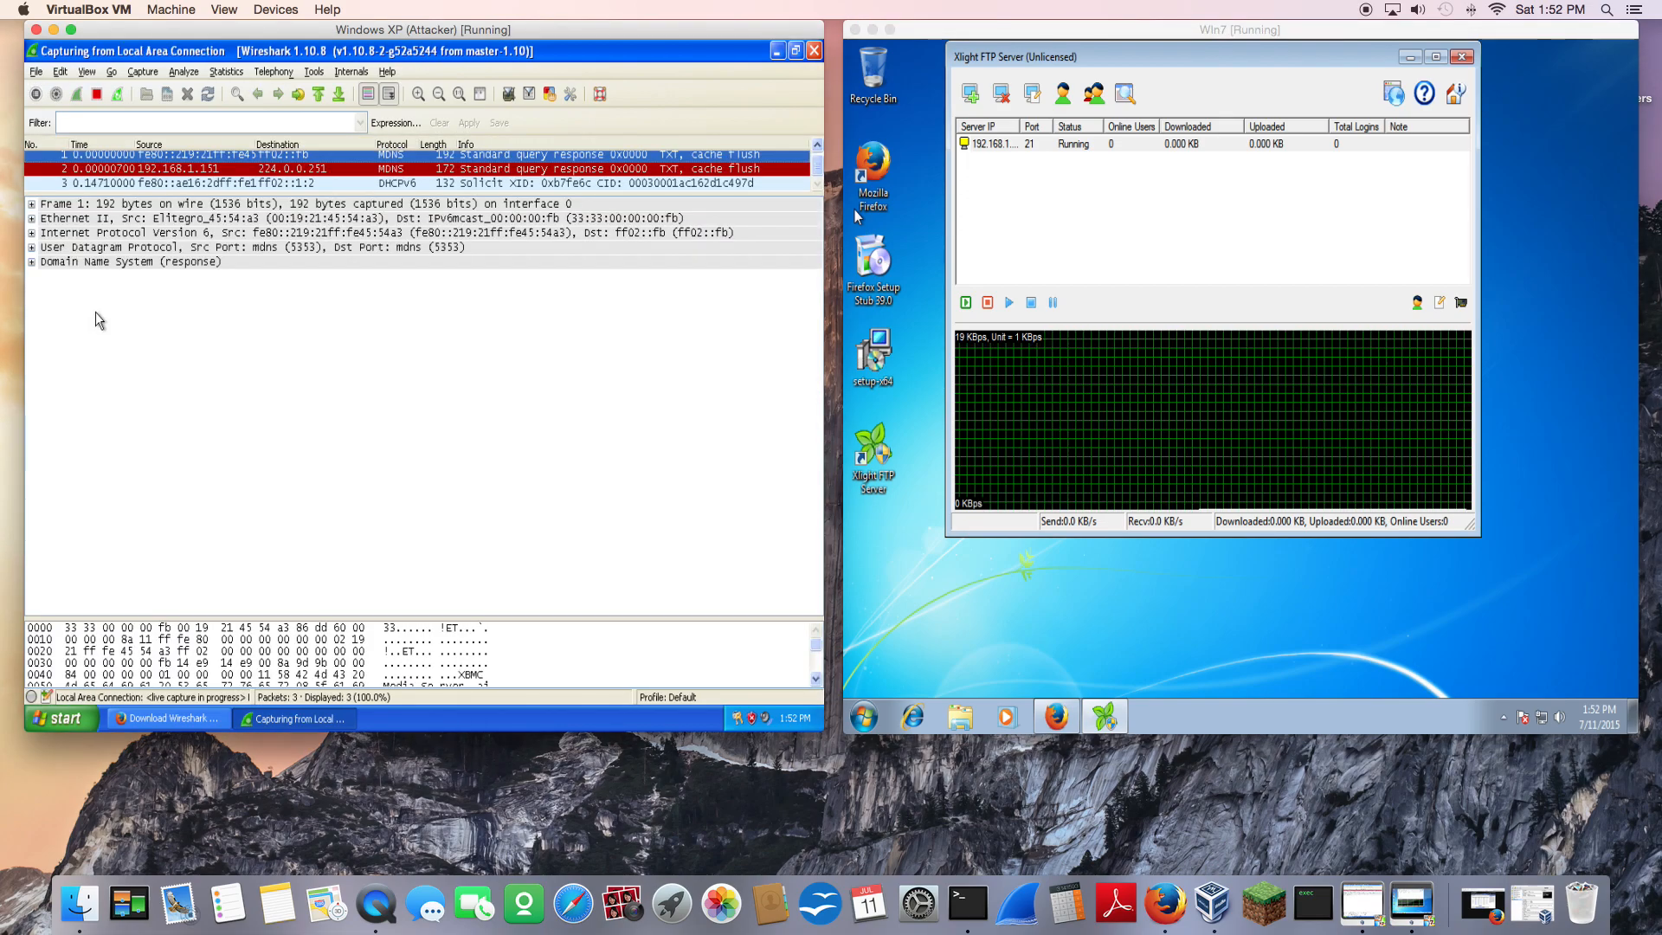
{"action": "left_click_drag", "start_coordinate": [342, 189], "coordinate": [351, 364]}
{"action": "left_click", "coordinate": [271, 126]}
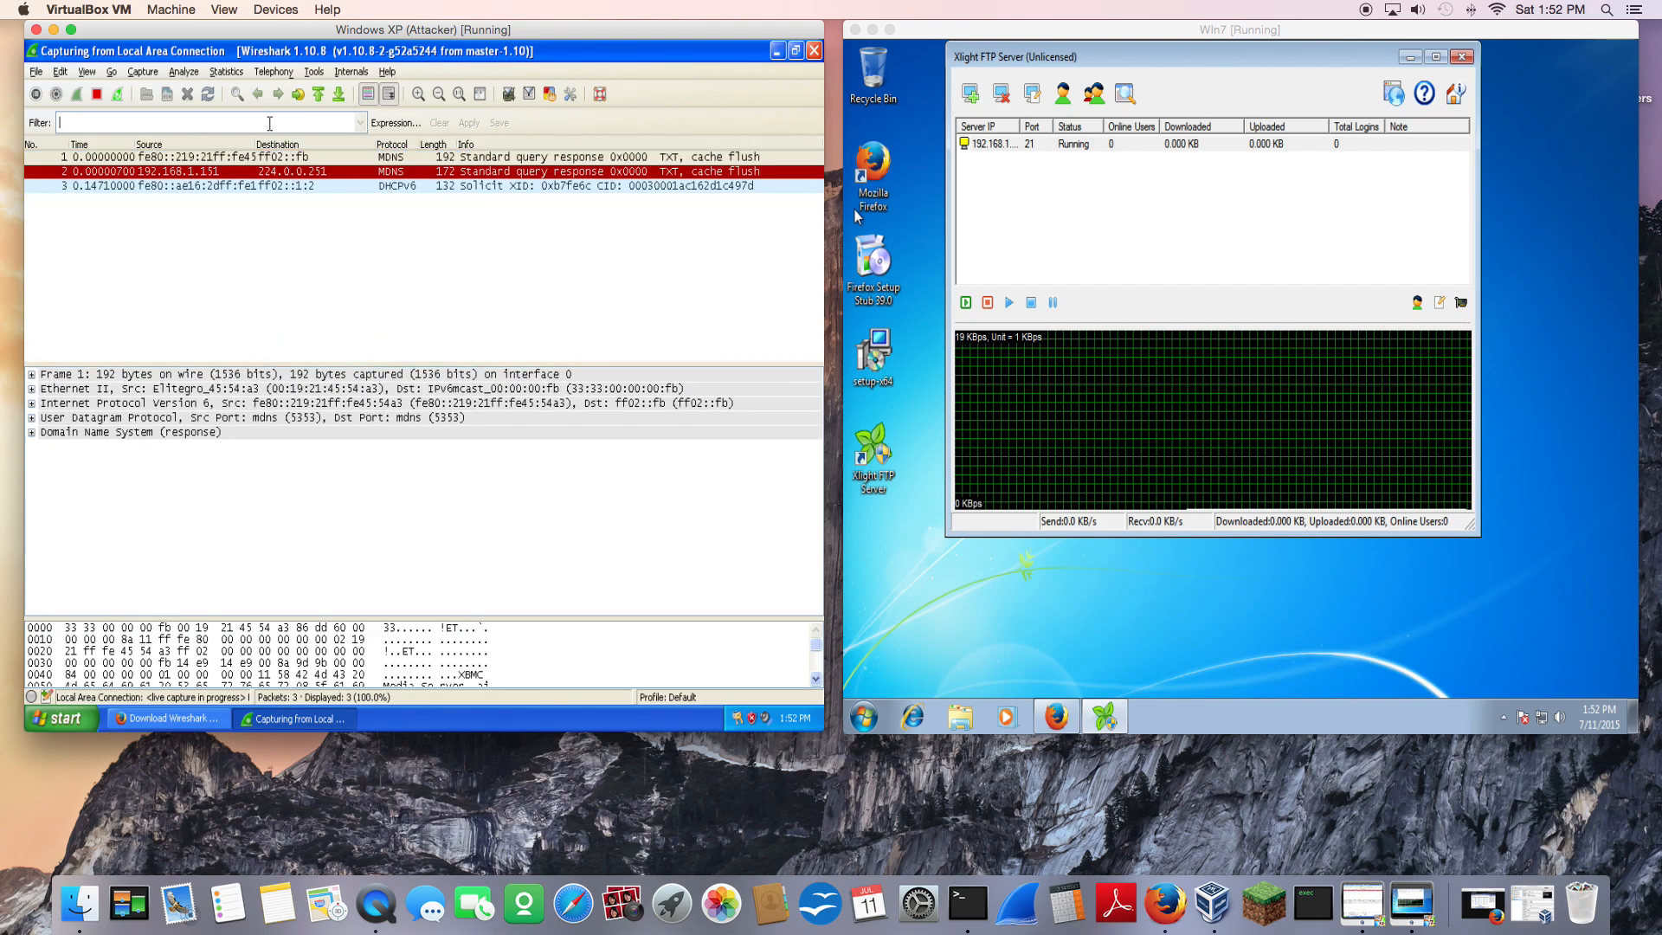
{"action": "type", "text": "ftp"}
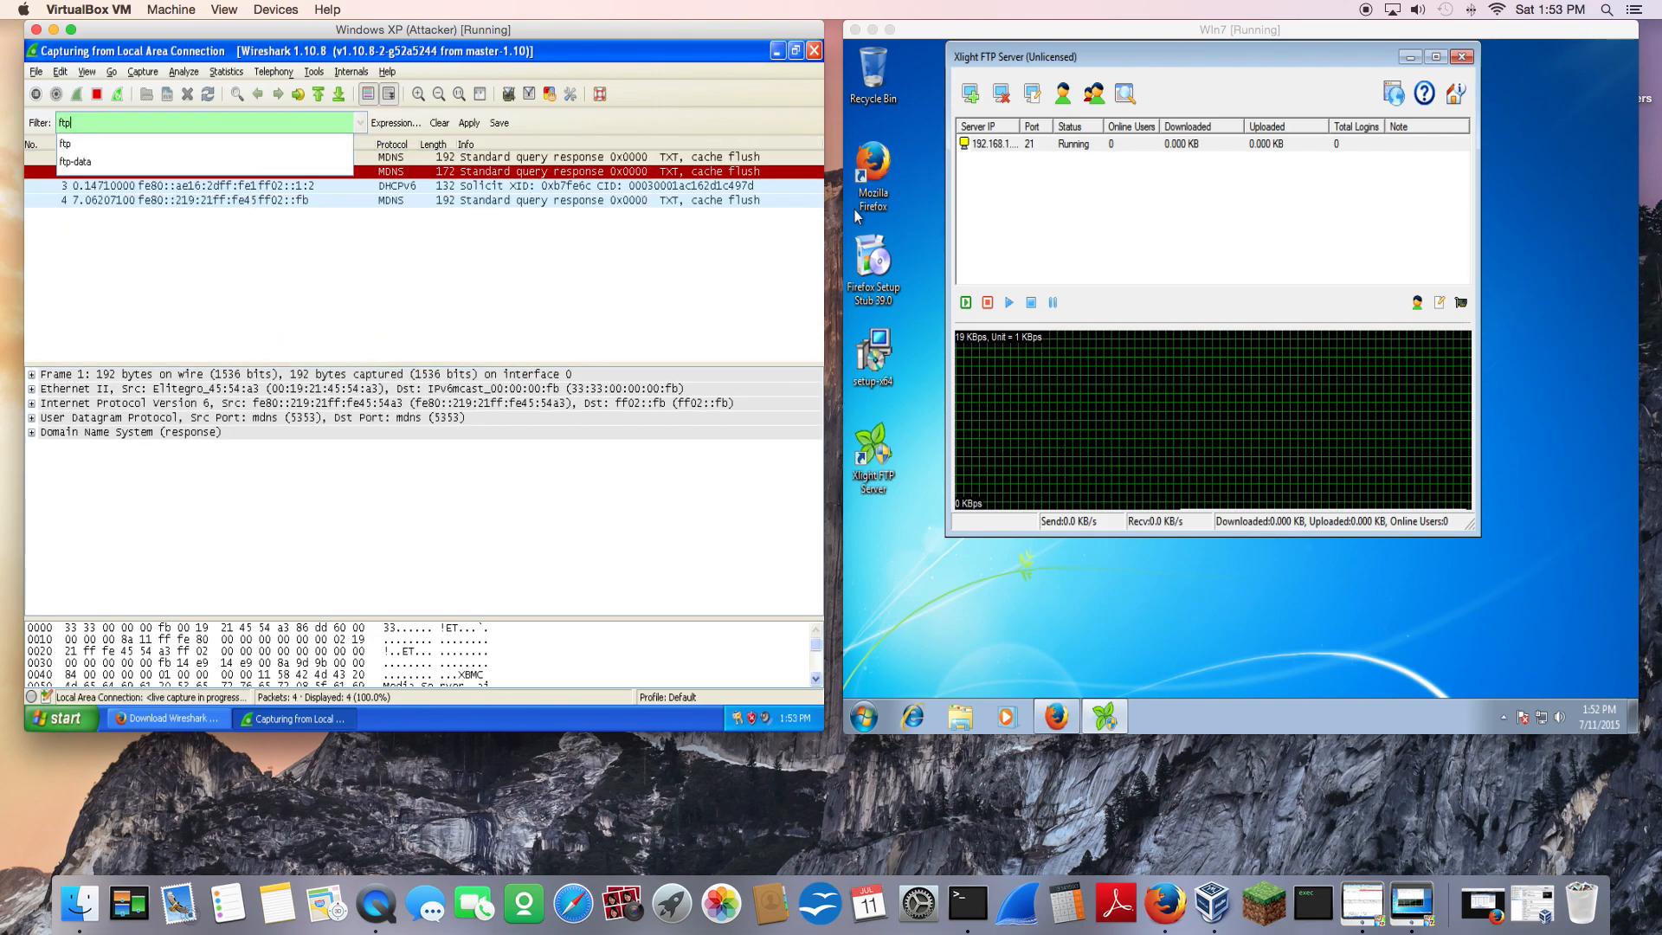
{"action": "left_click", "coordinate": [468, 122]}
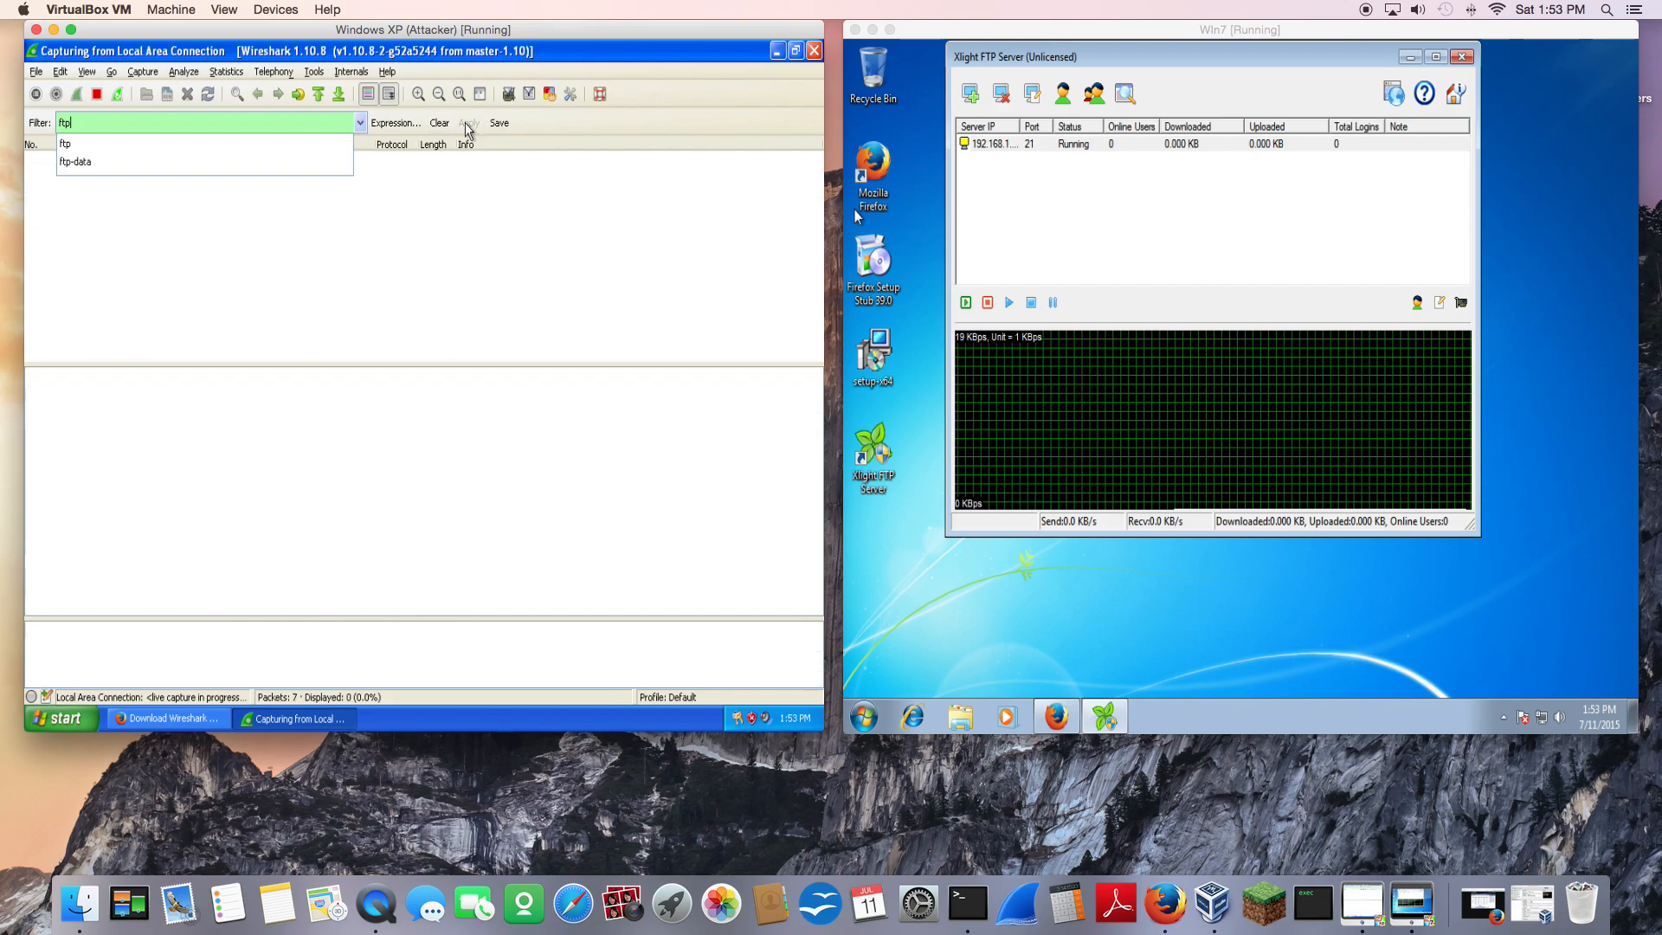
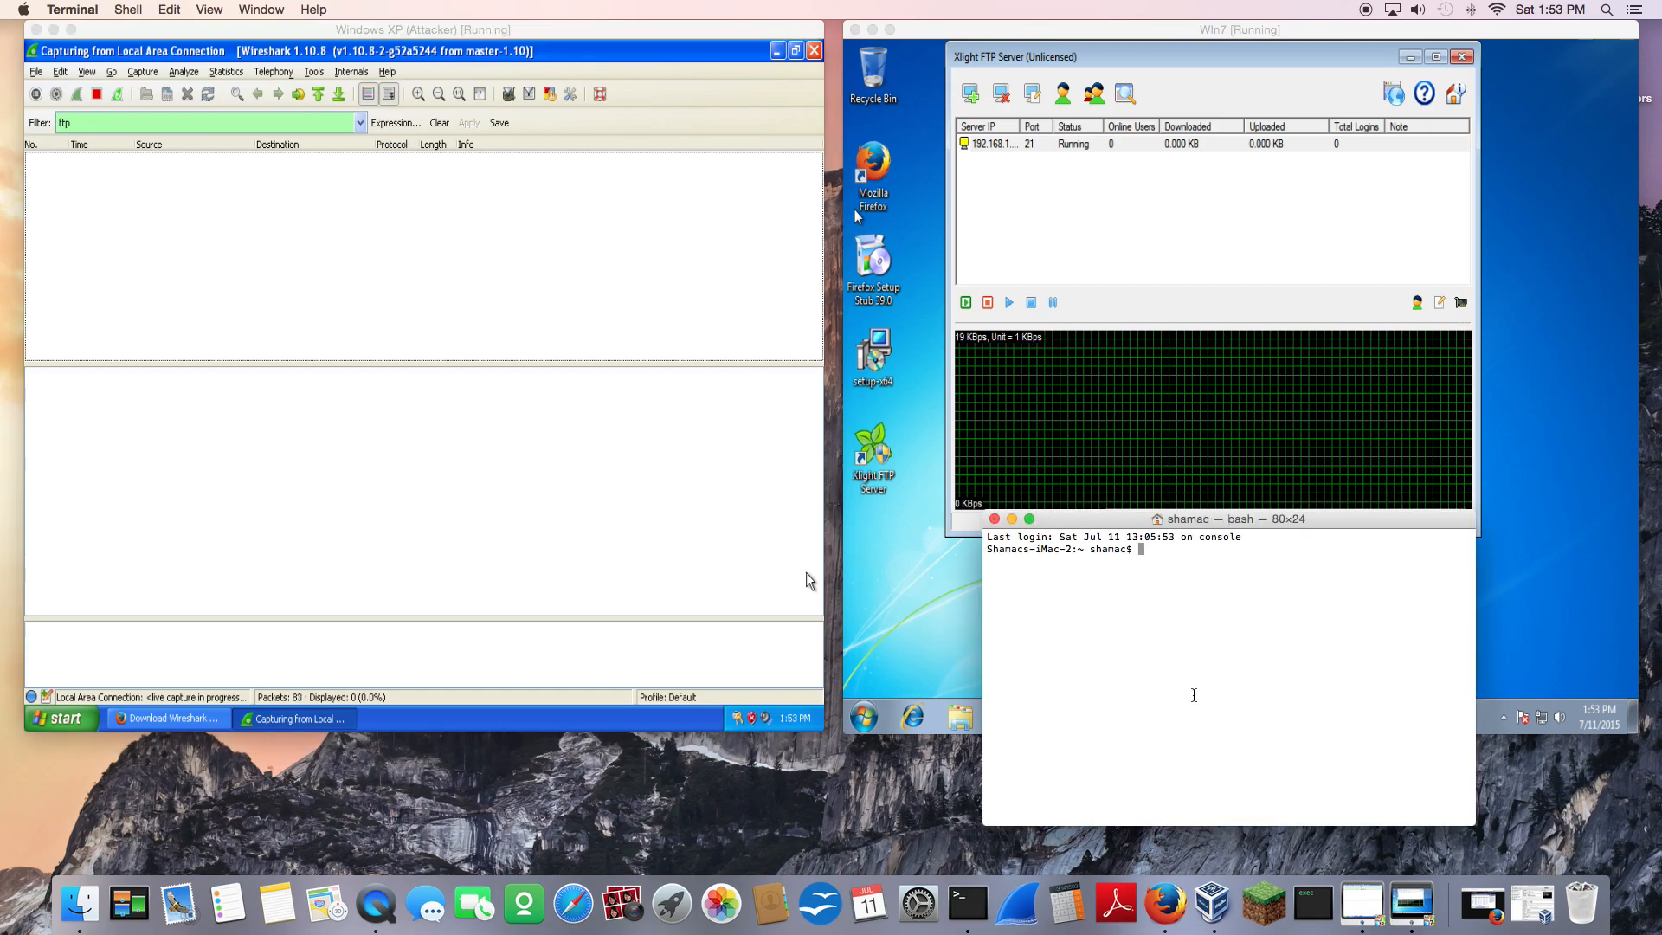
- In the Mac Terminal, connect to the server with ftp 192.168.1.200 and log in with the FTP username and account password
{"action": "type", "text": "ftp 192.168.1.2"}
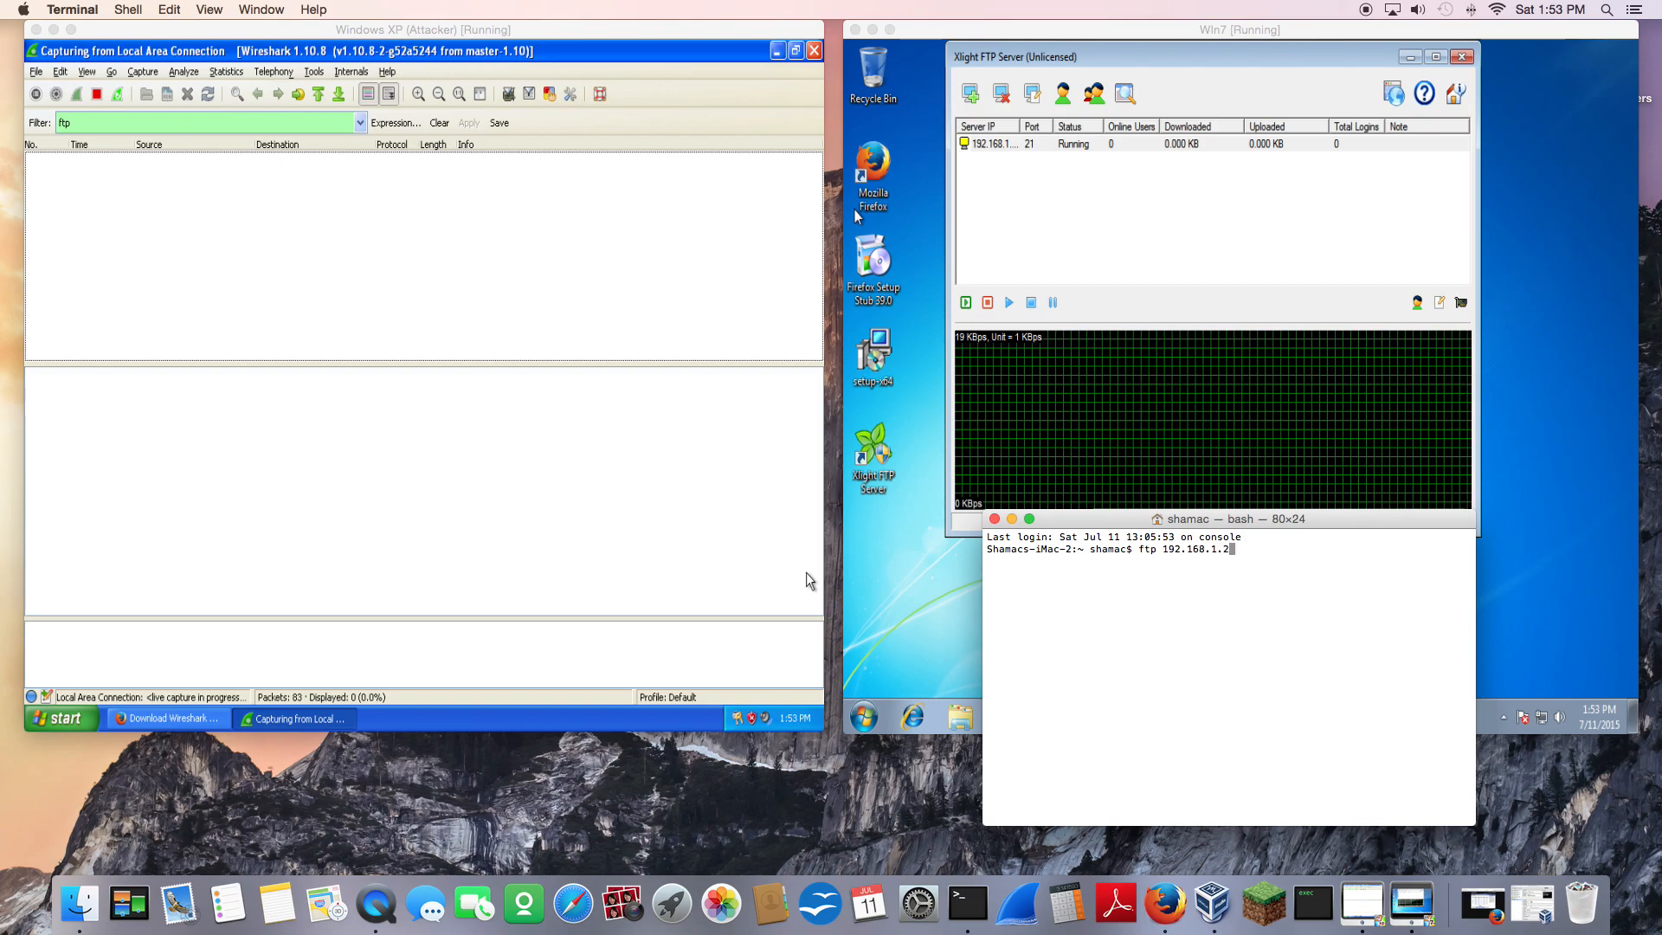
{"action": "type", "text": "00"}
{"action": "key", "text": "Return"}
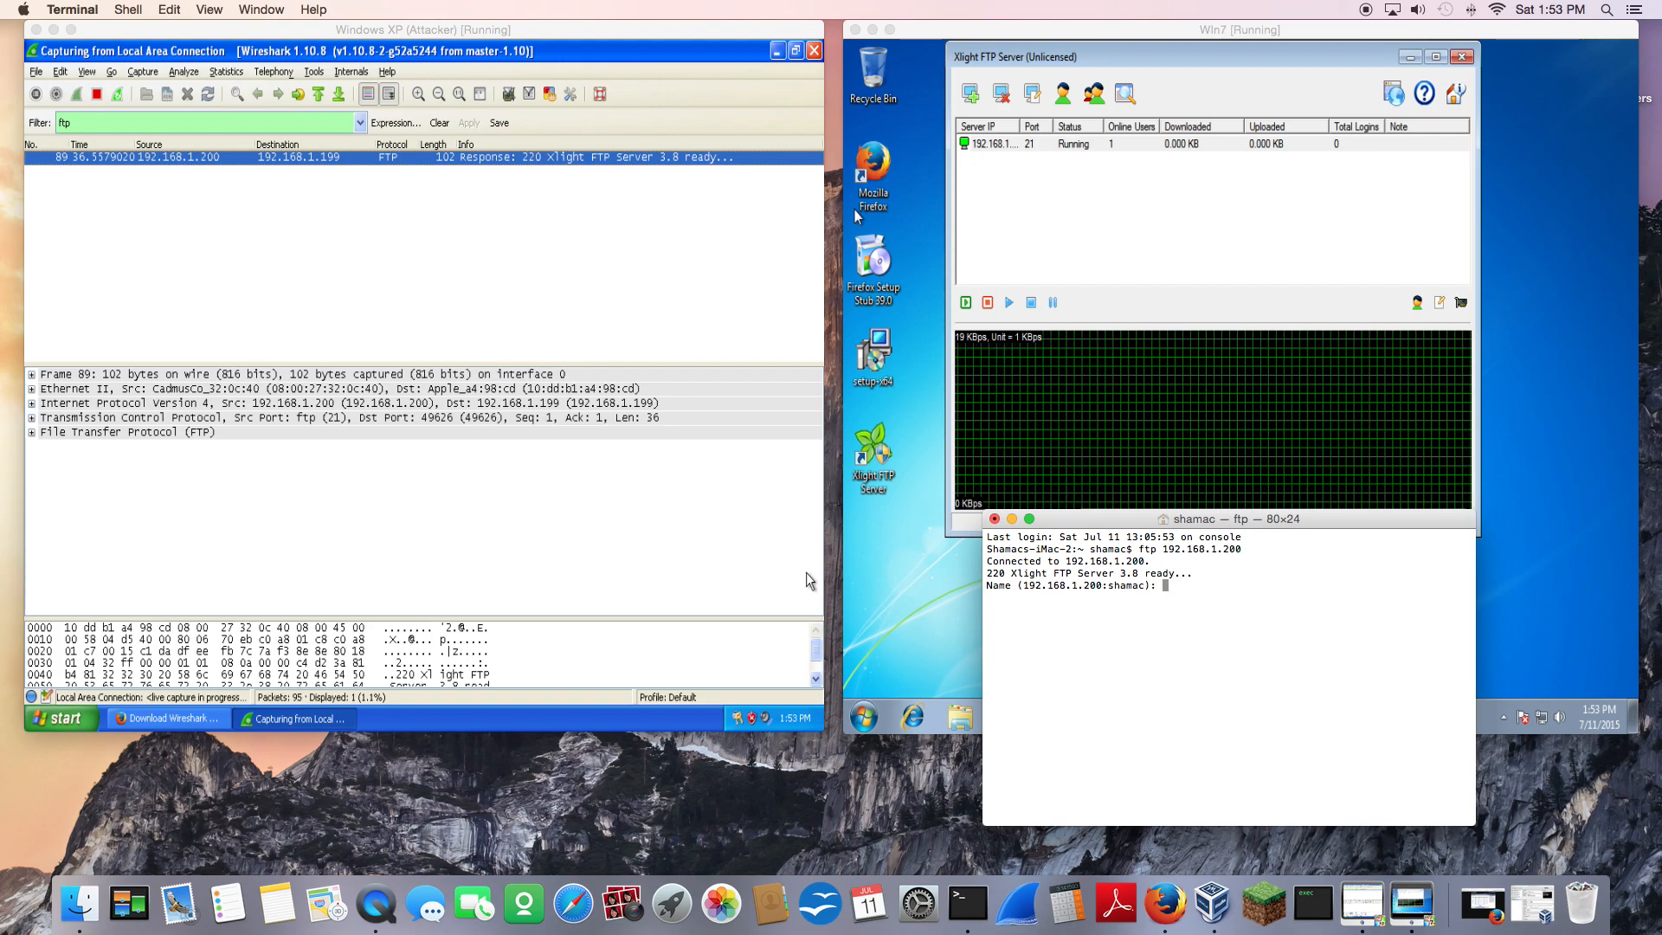
{"action": "type", "text": "tom"}
{"action": "key", "text": "Return"}
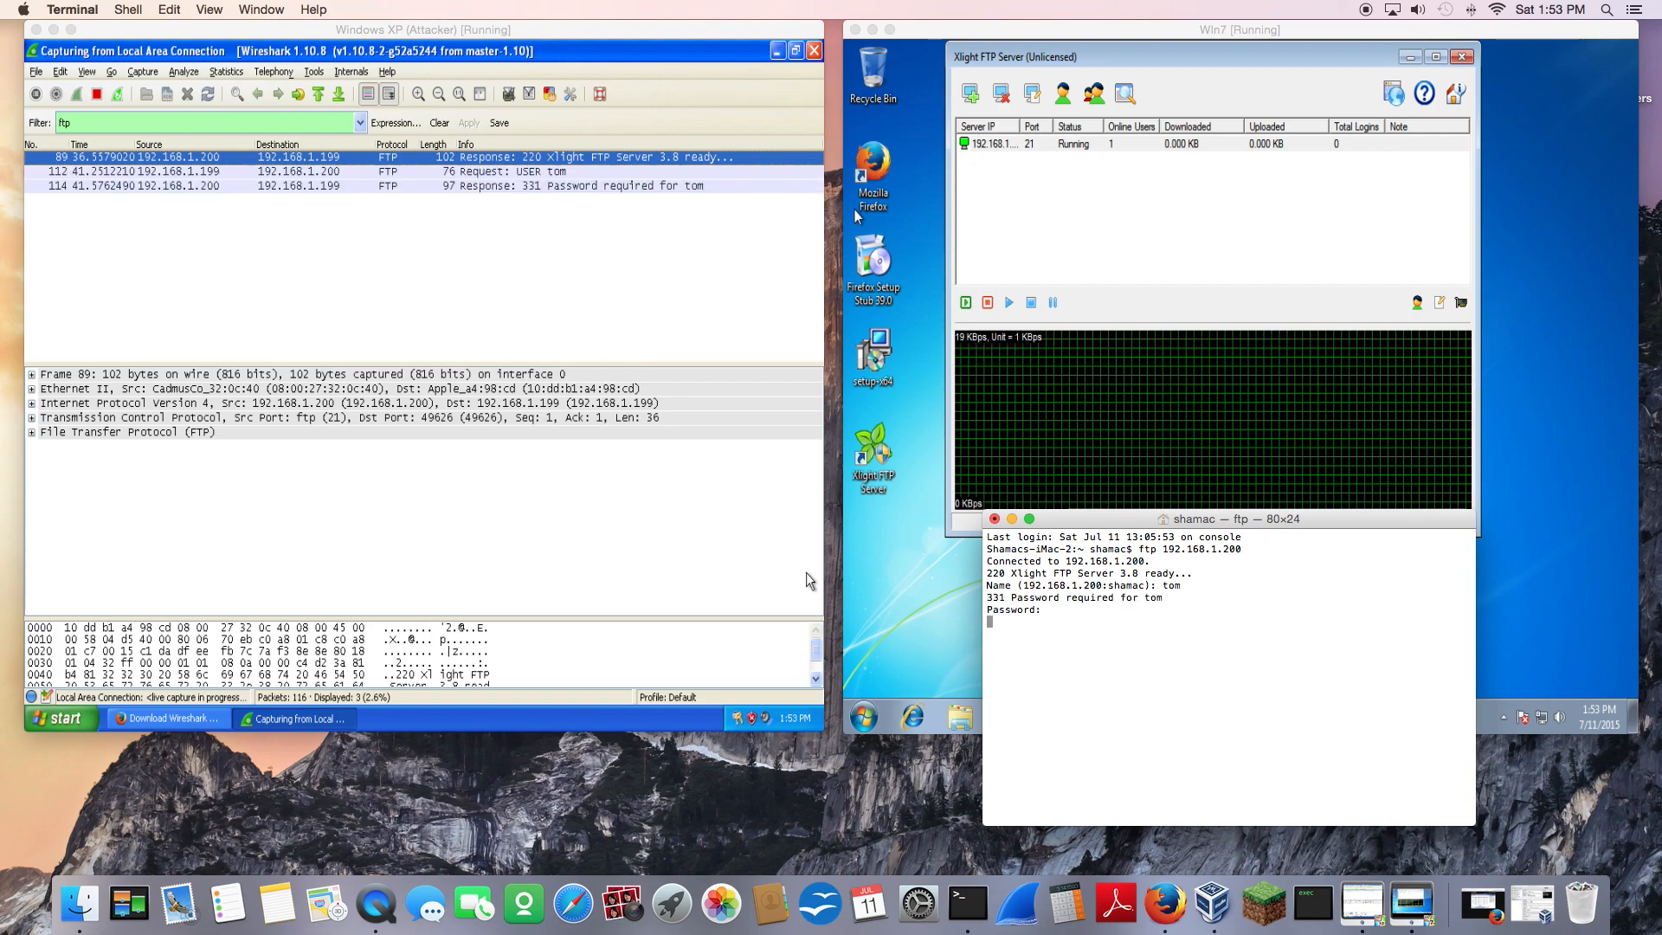
{"action": "key", "text": "Return"}
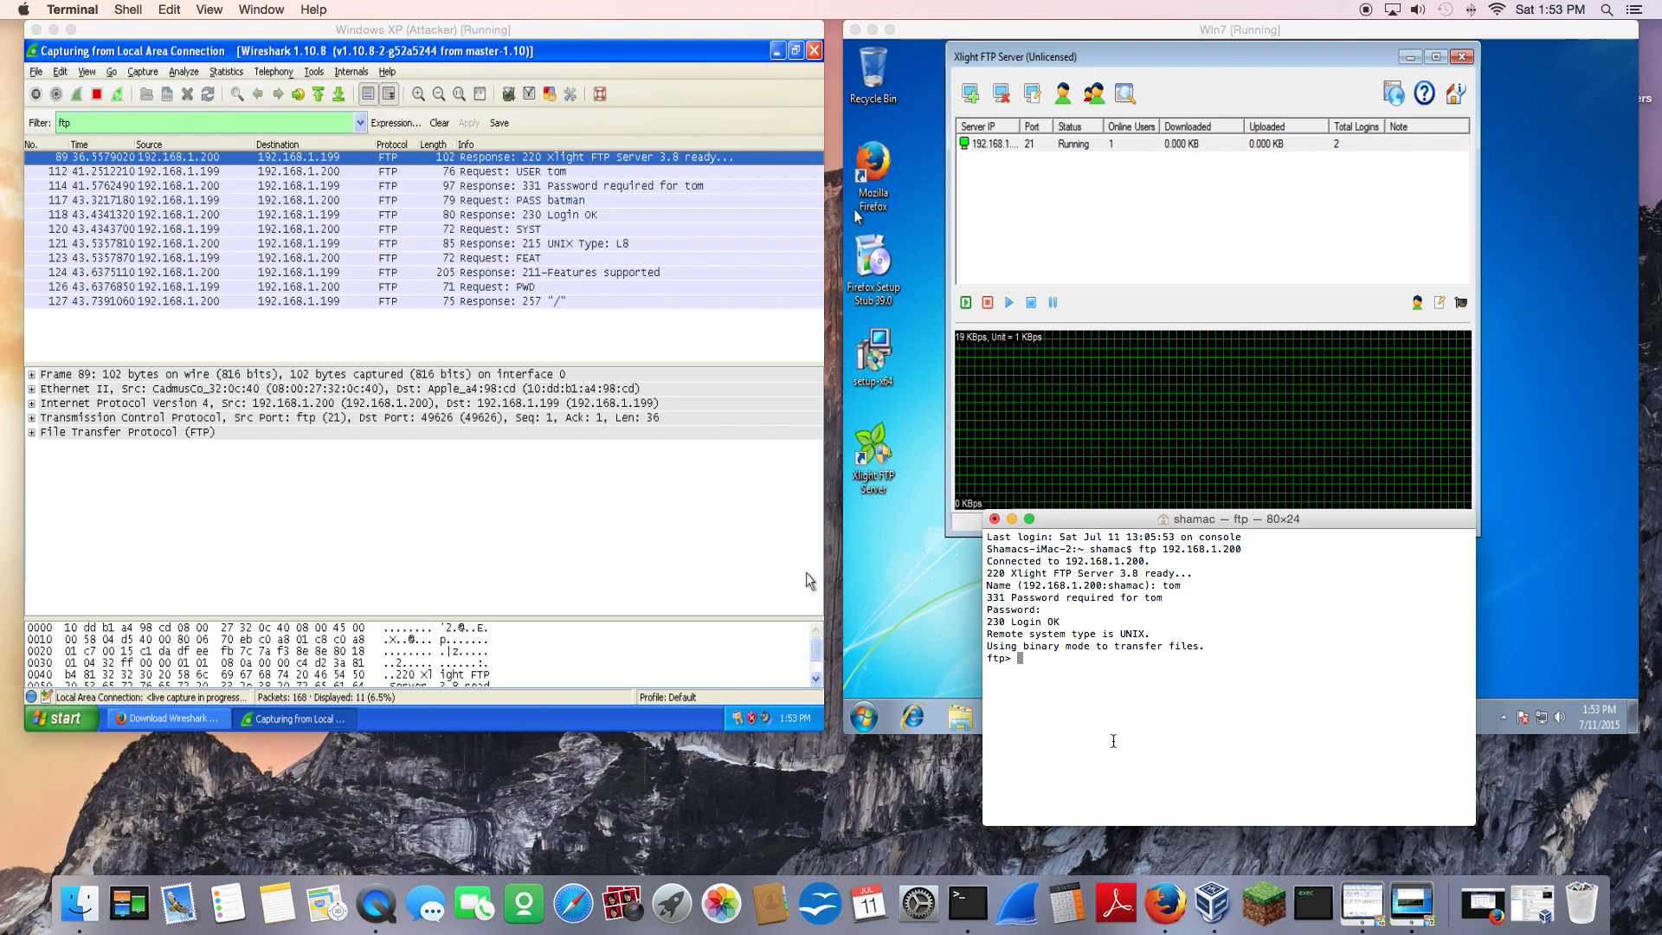
- Try to list the remote directory in the FTP session with dir and ls
{"action": "type", "text": "dir"}
{"action": "key", "text": "Return"}
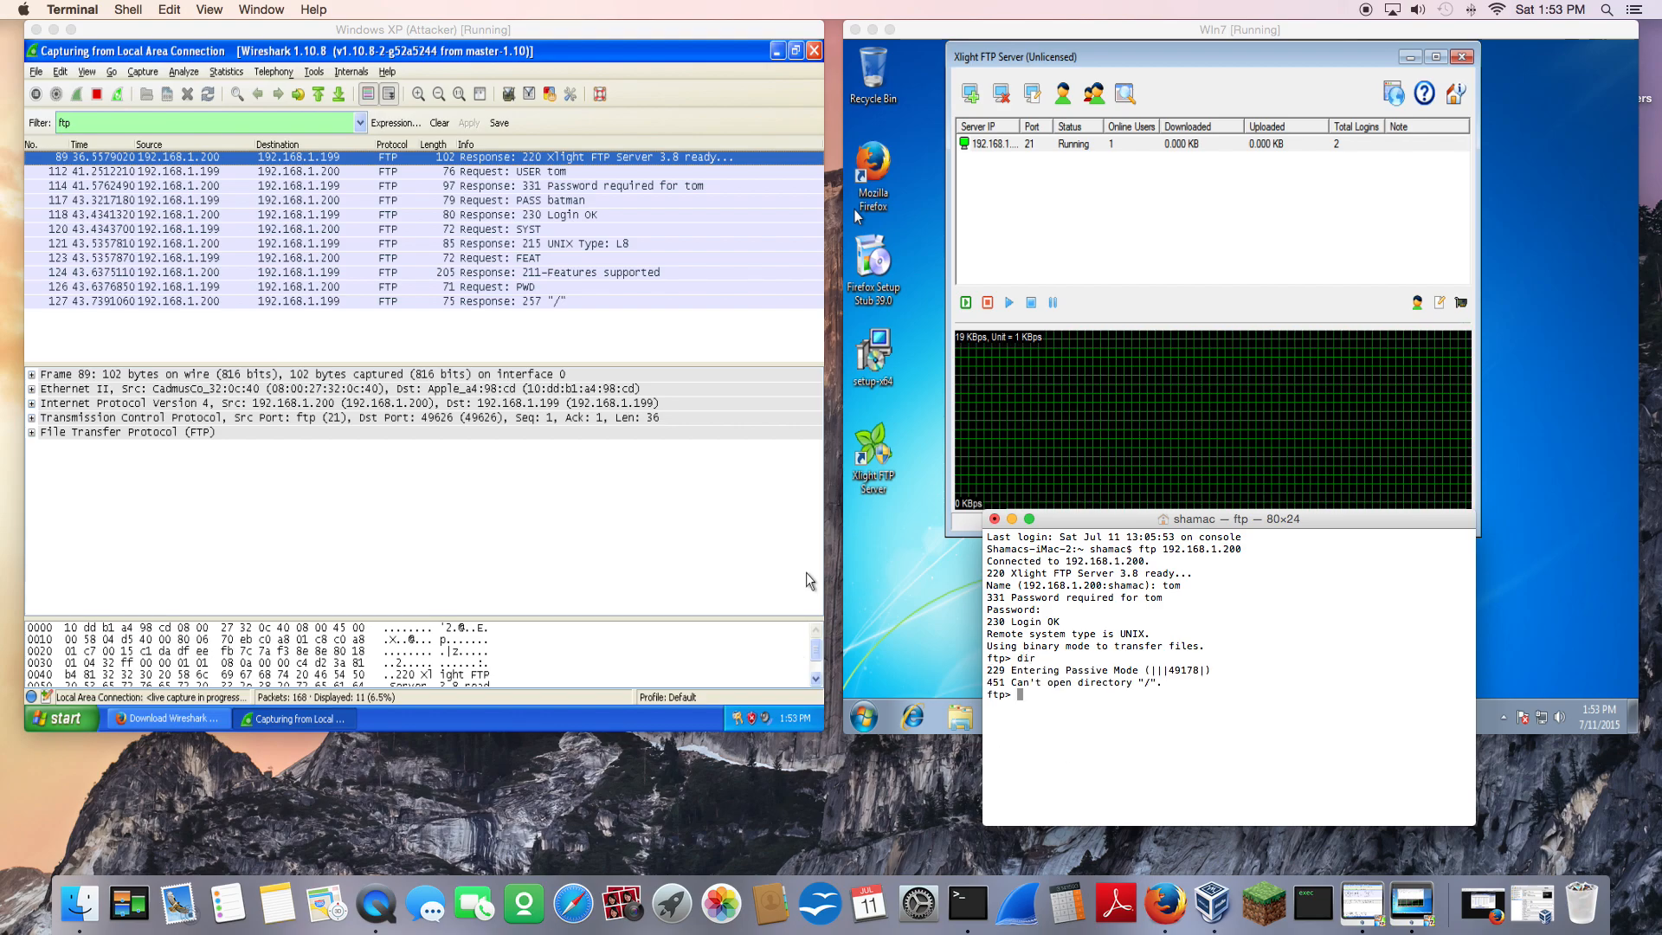
{"action": "type", "text": "ls"}
{"action": "key", "text": "Return"}
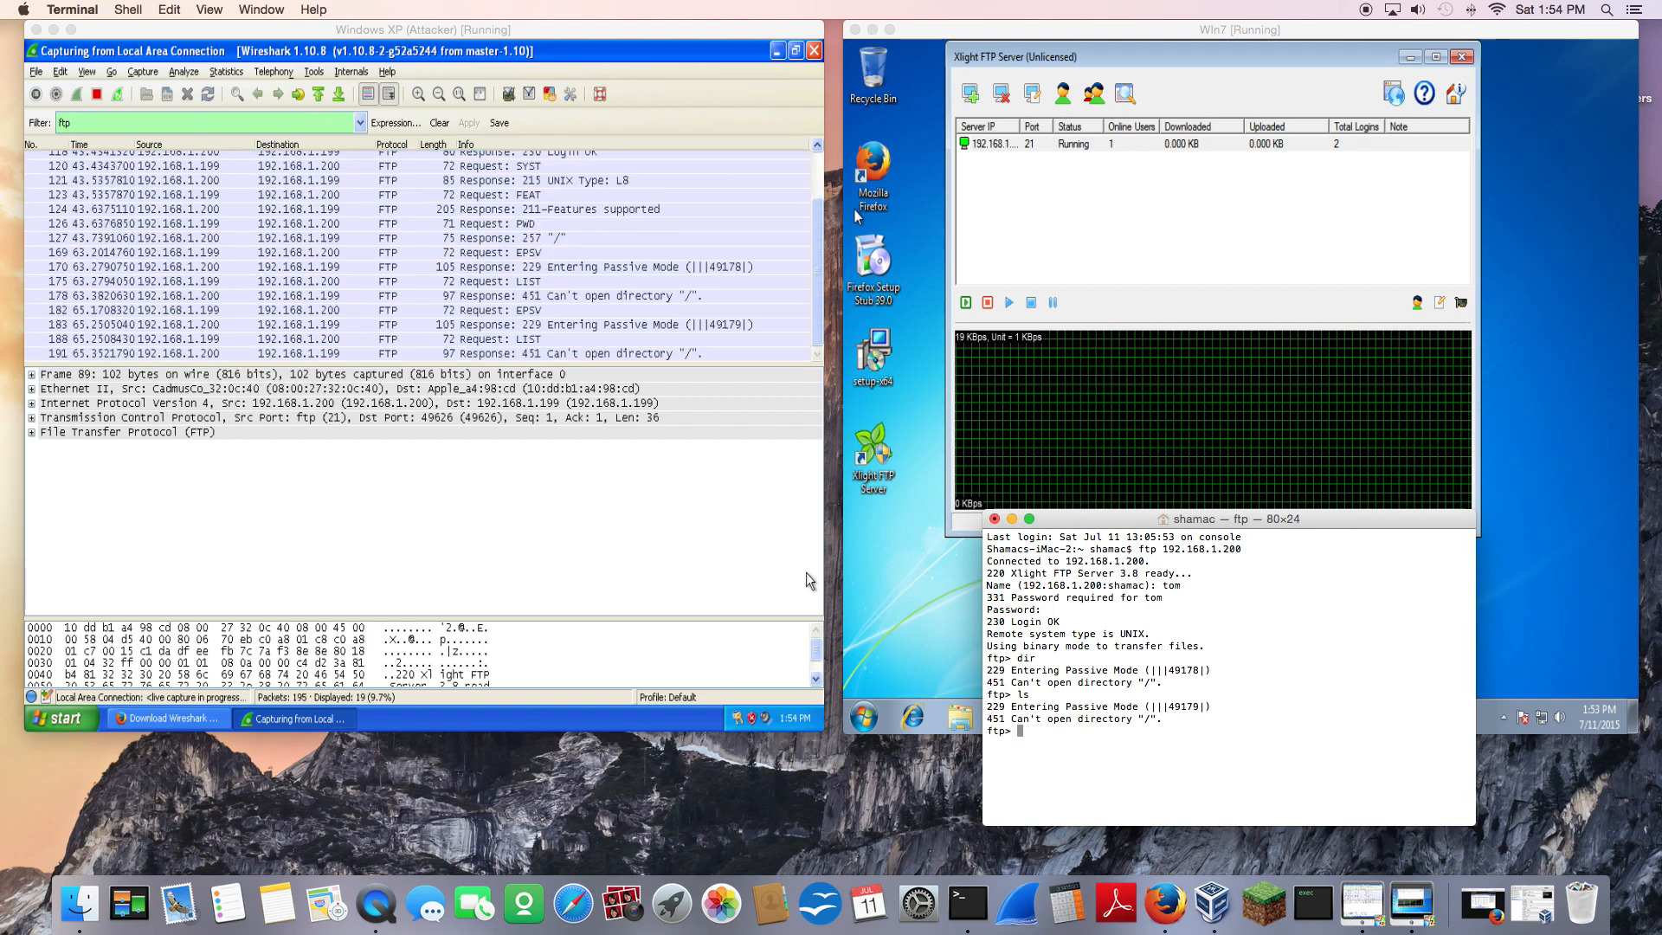
- Show the available FTP commands with ? and minimize the Terminal window
{"action": "type", "text": "?"}
{"action": "key", "text": "Return"}
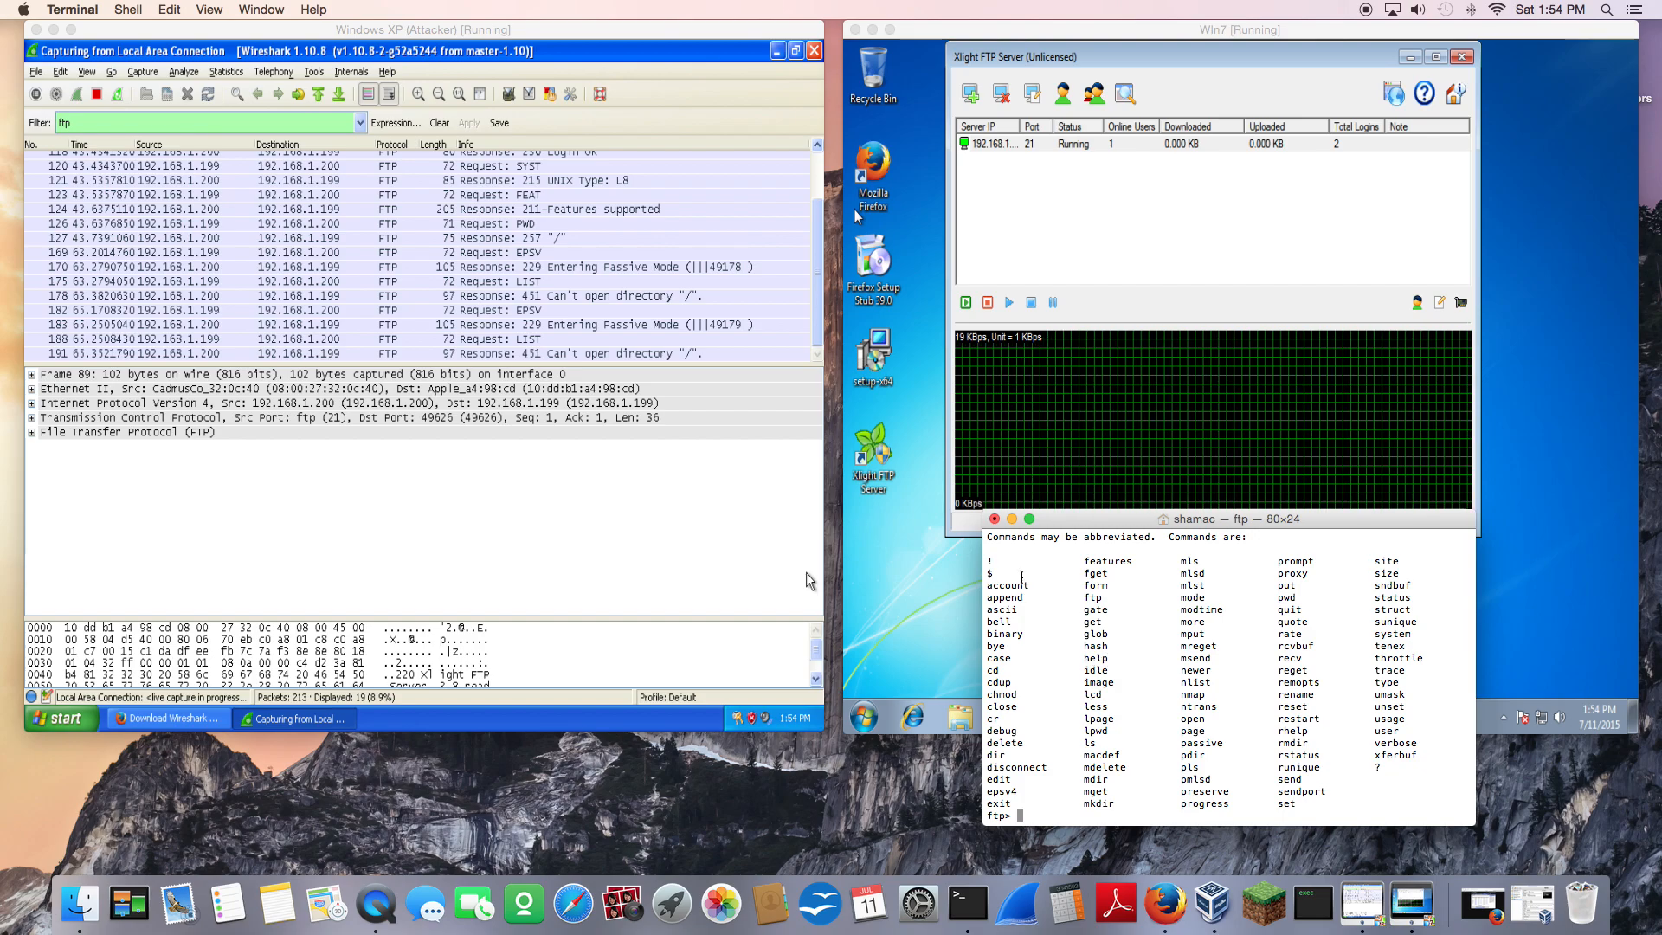
{"action": "left_click", "coordinate": [1011, 519]}
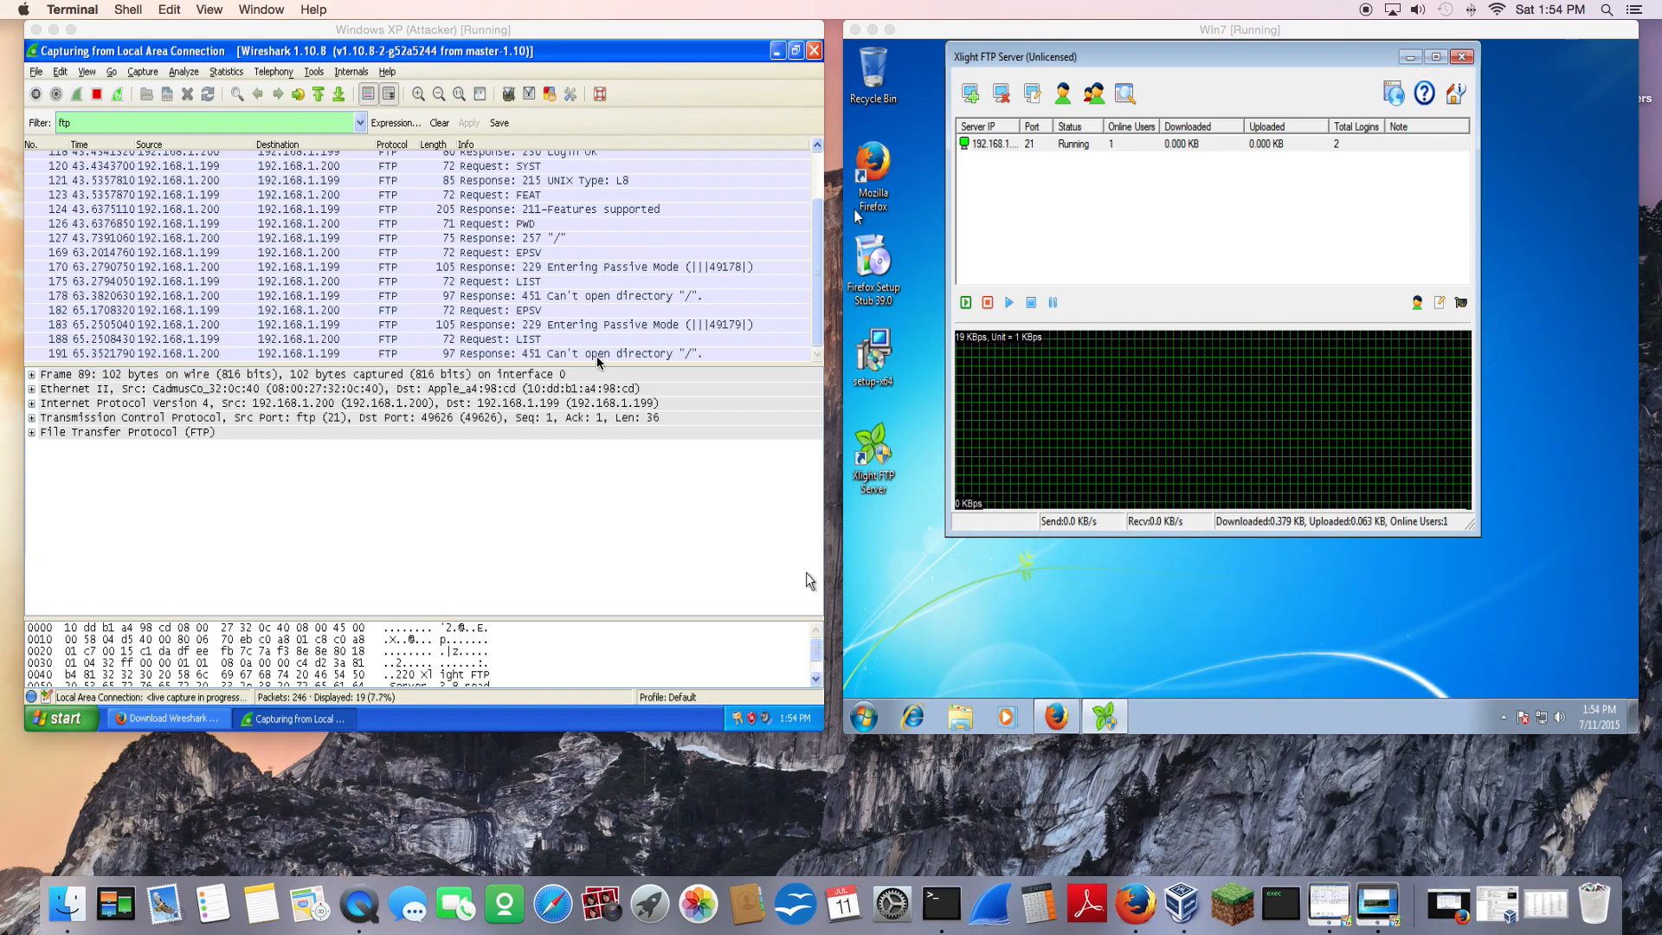
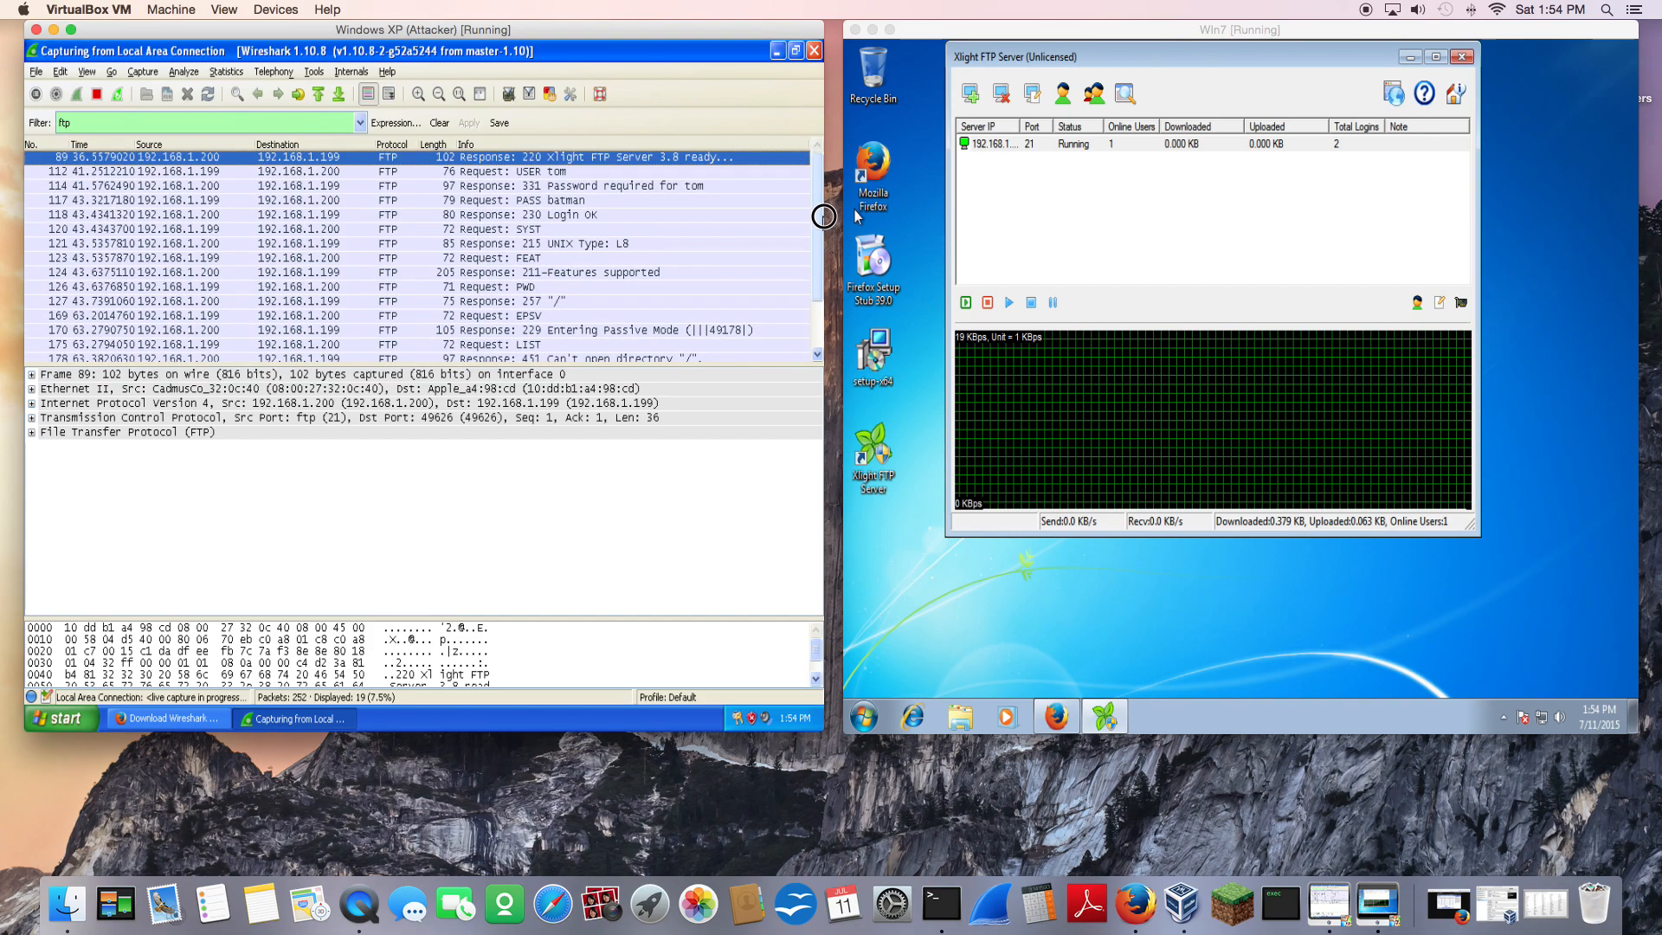
- Review the captured FTP login packets in Wireshark, follow the TCP stream of the first packet and close the stream window
{"action": "right_click", "coordinate": [357, 157]}
{"action": "left_click", "coordinate": [706, 227]}
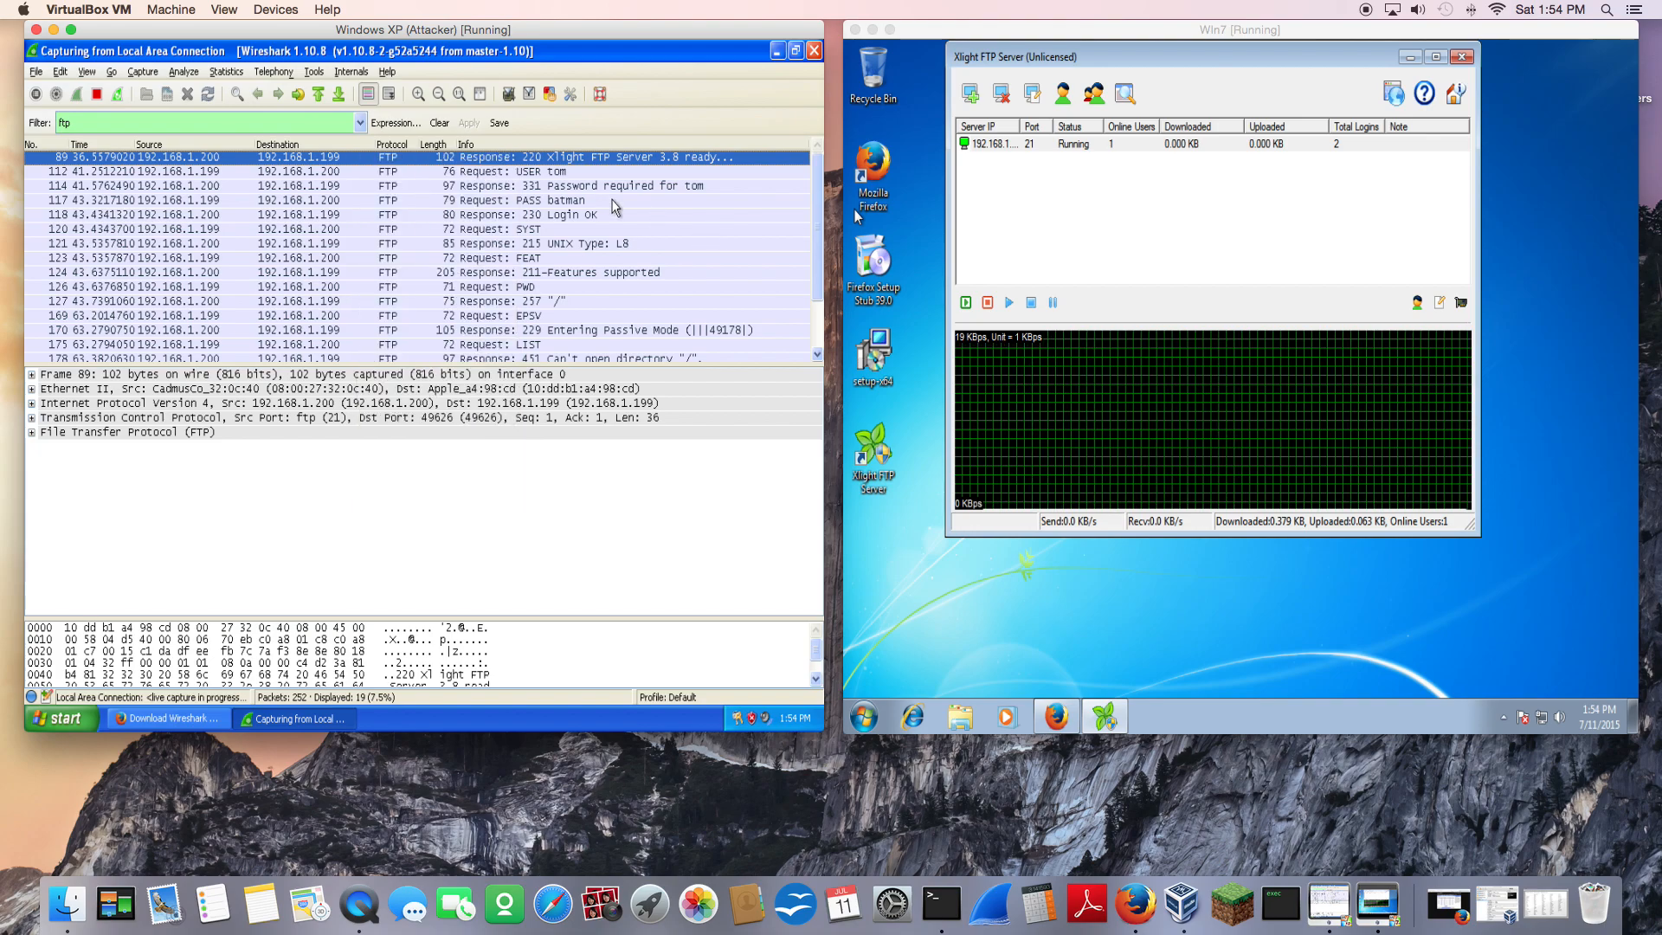
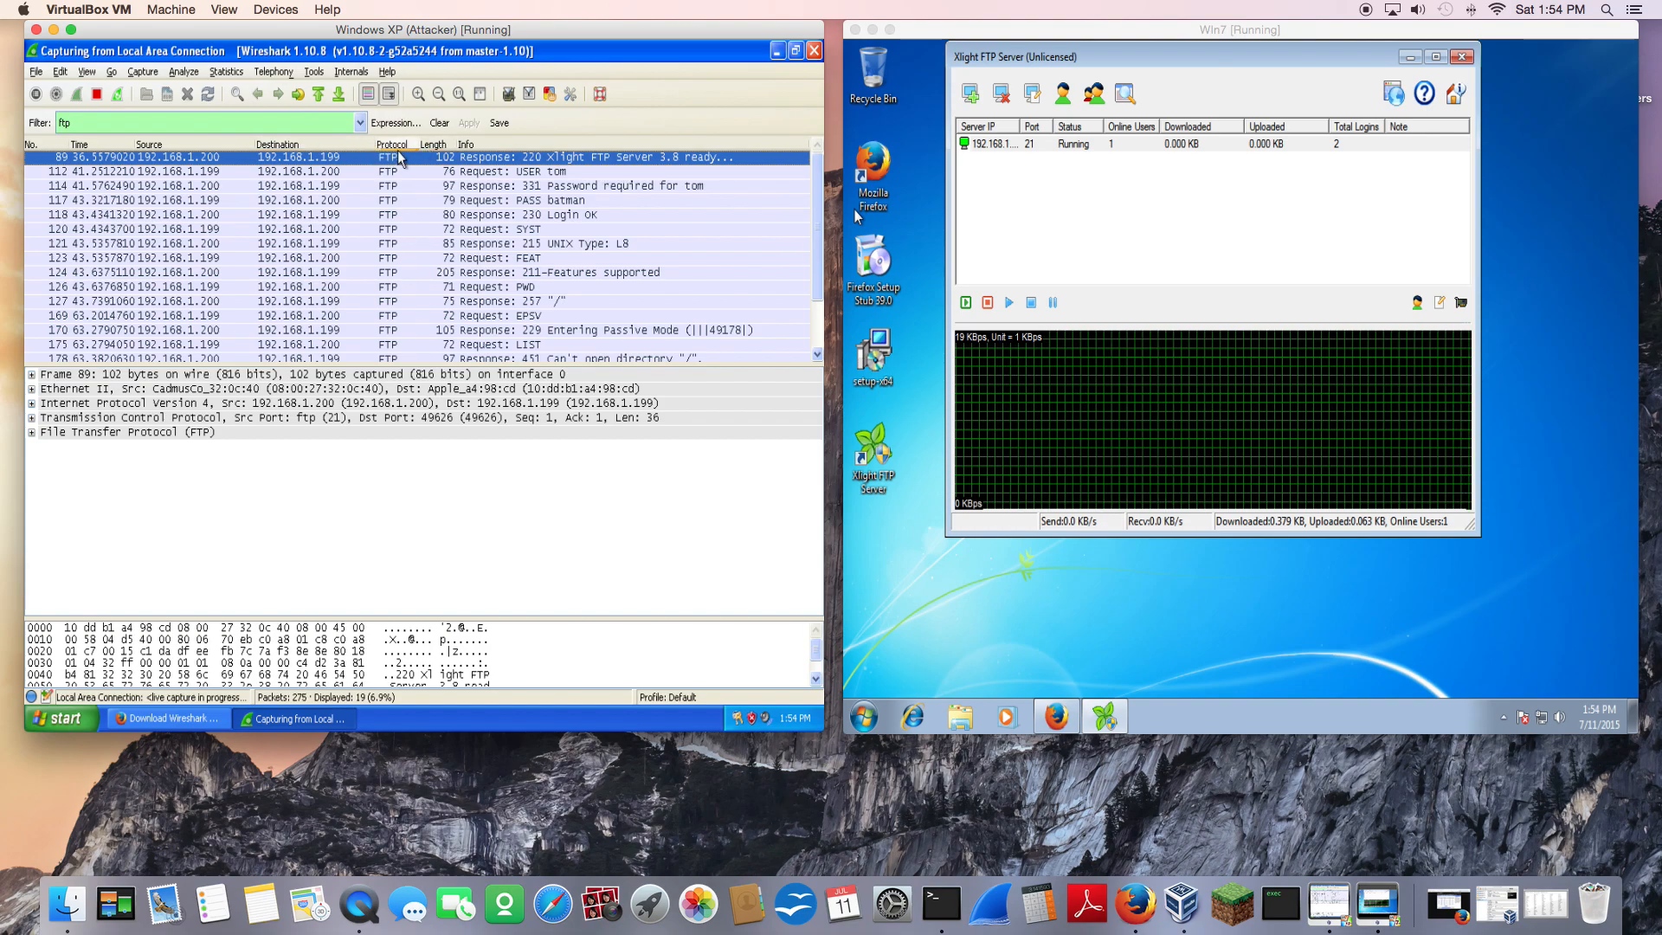
{"action": "left_click", "coordinate": [291, 124]}
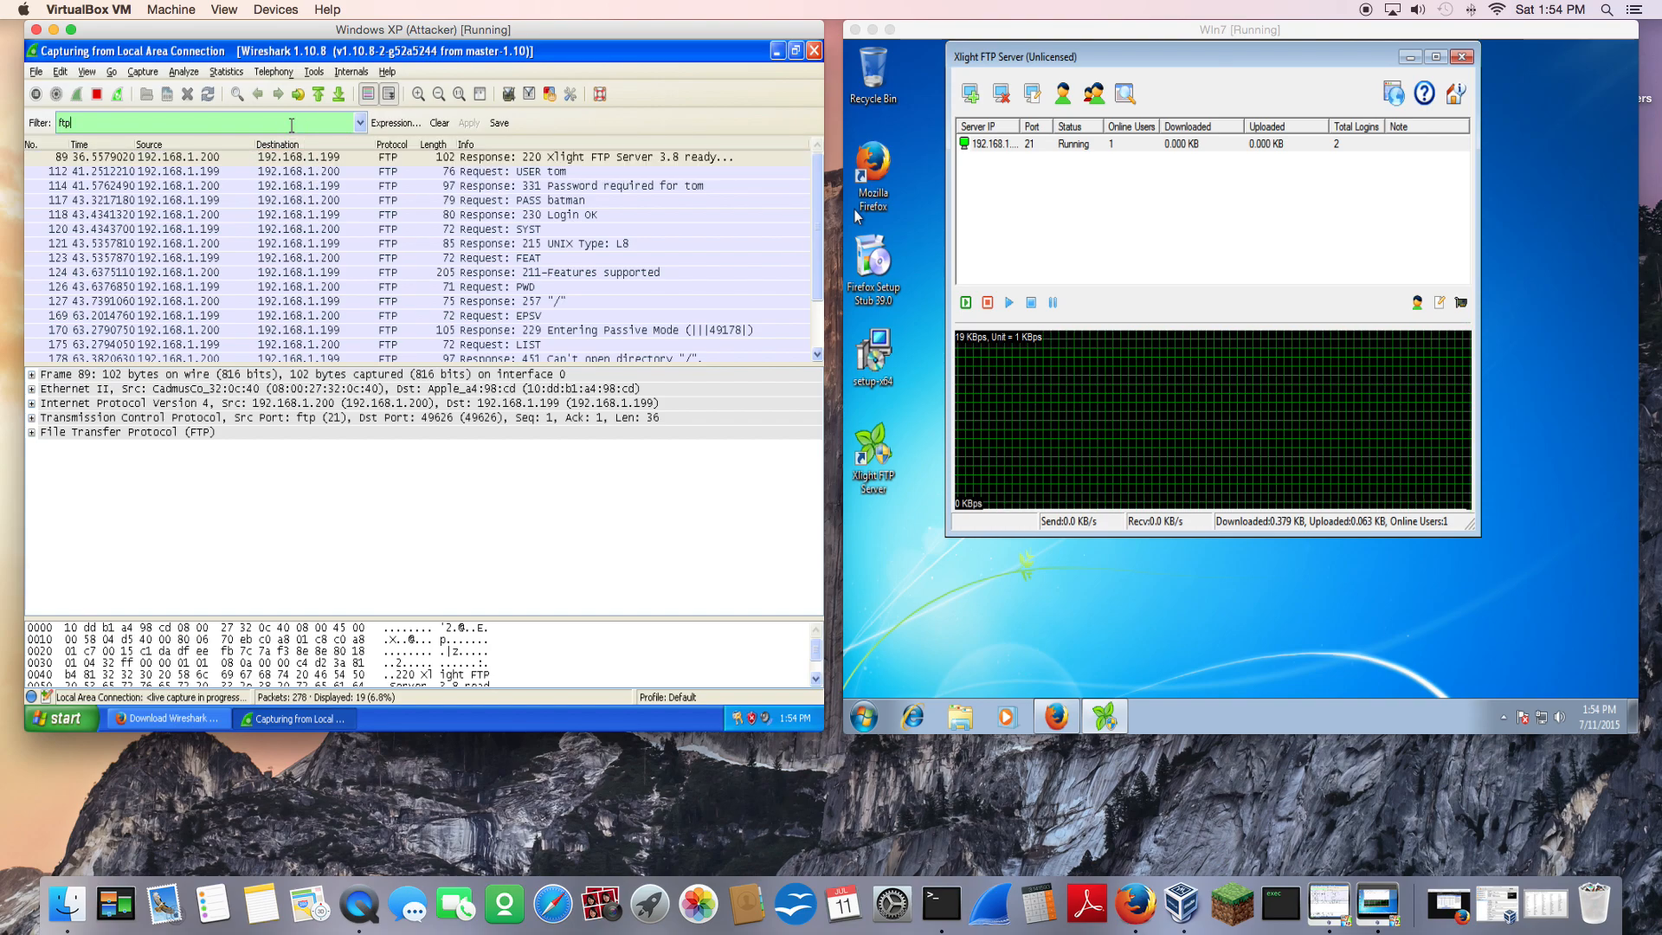
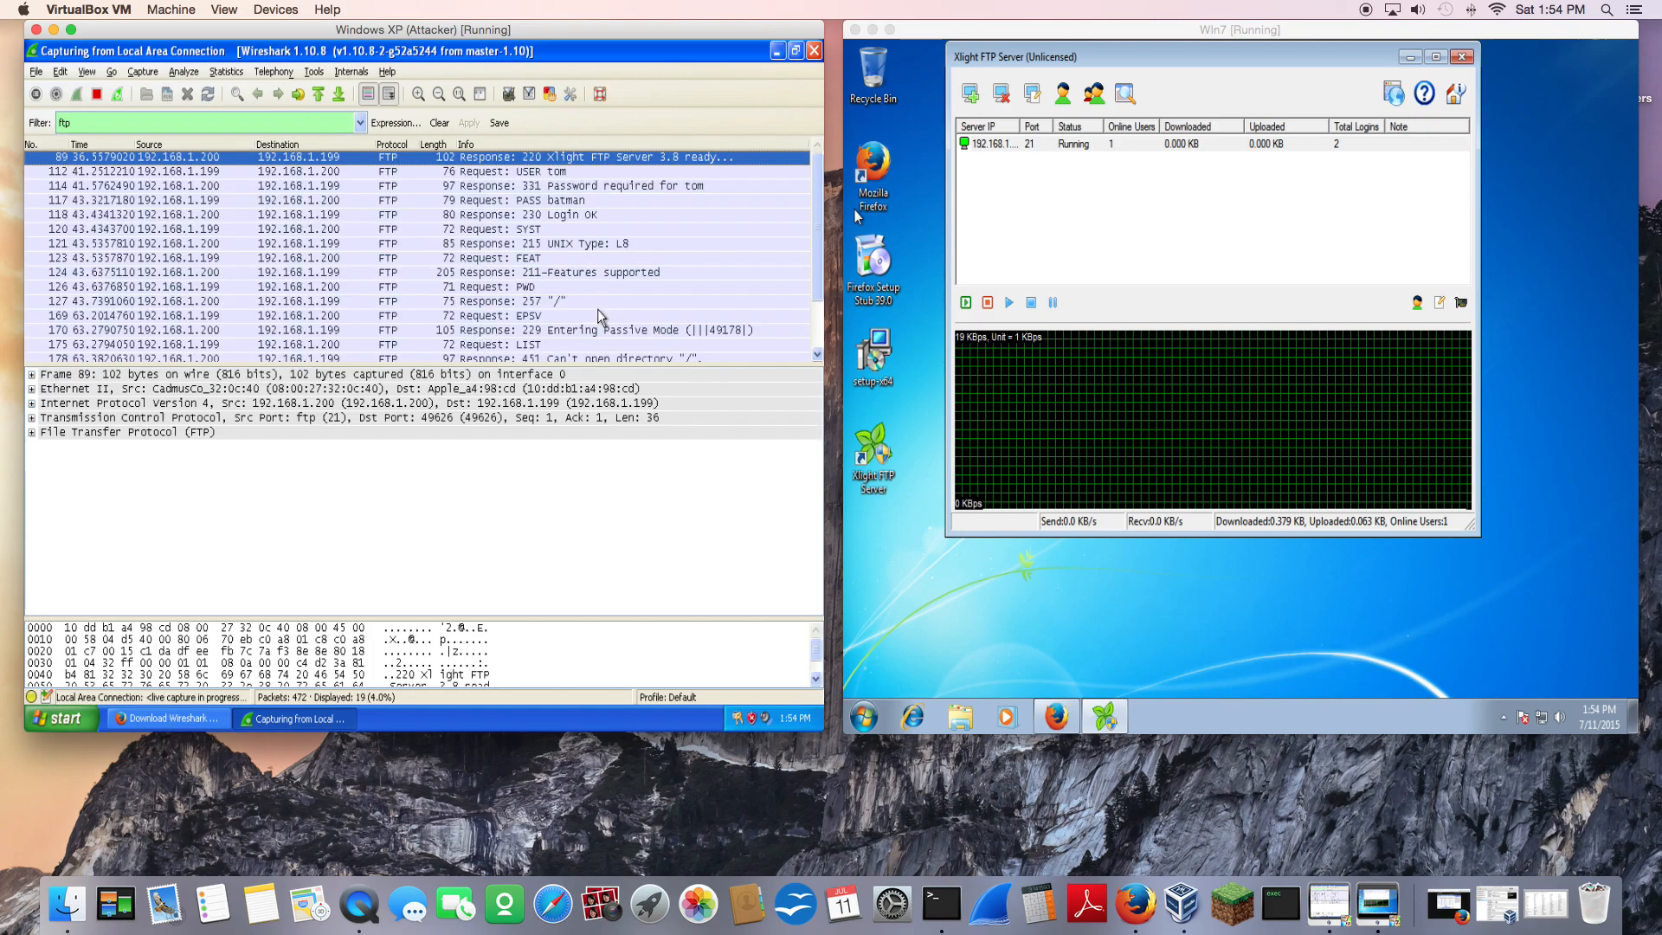
{"action": "right_click", "coordinate": [195, 164]}
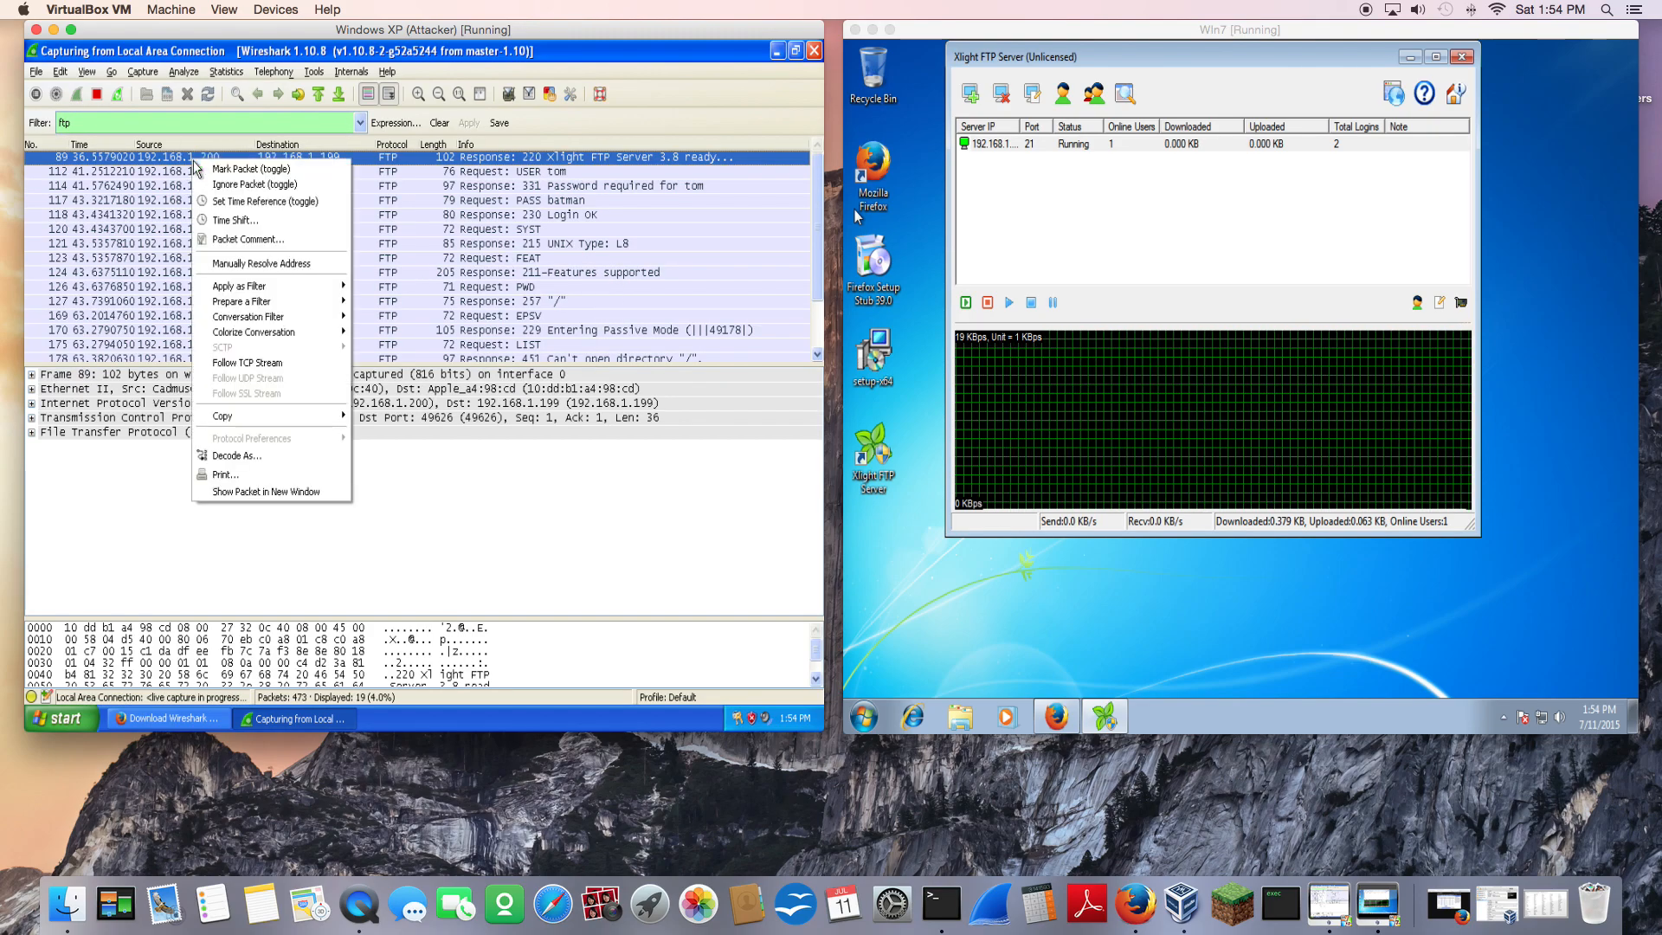
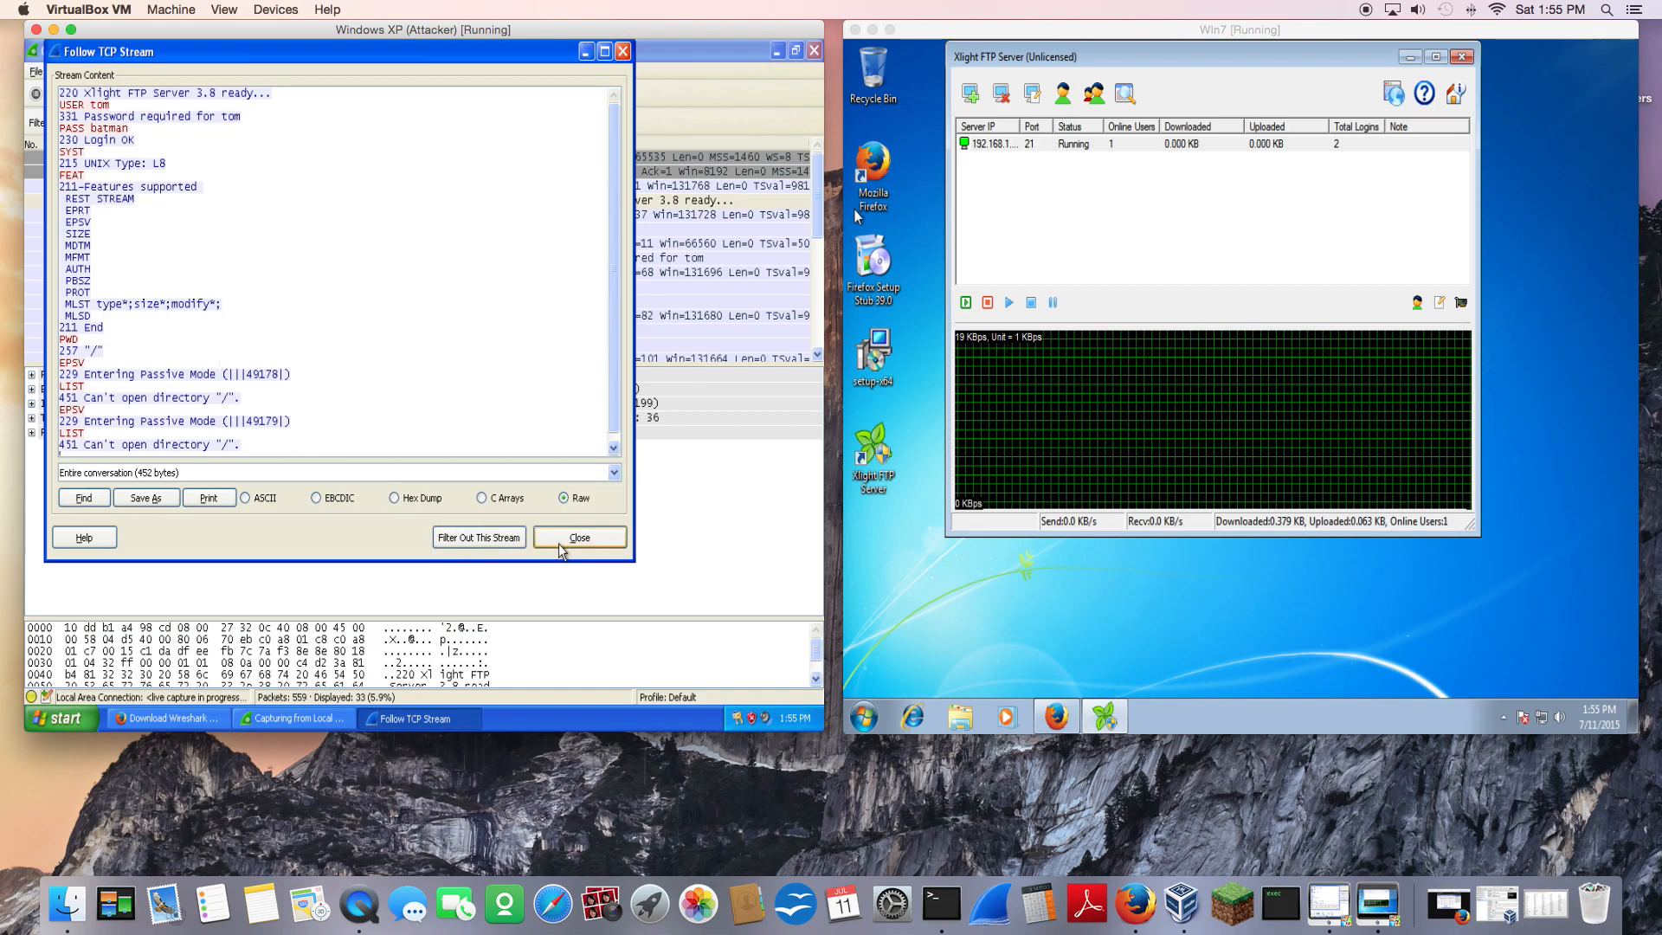
{"action": "left_click", "coordinate": [581, 539]}
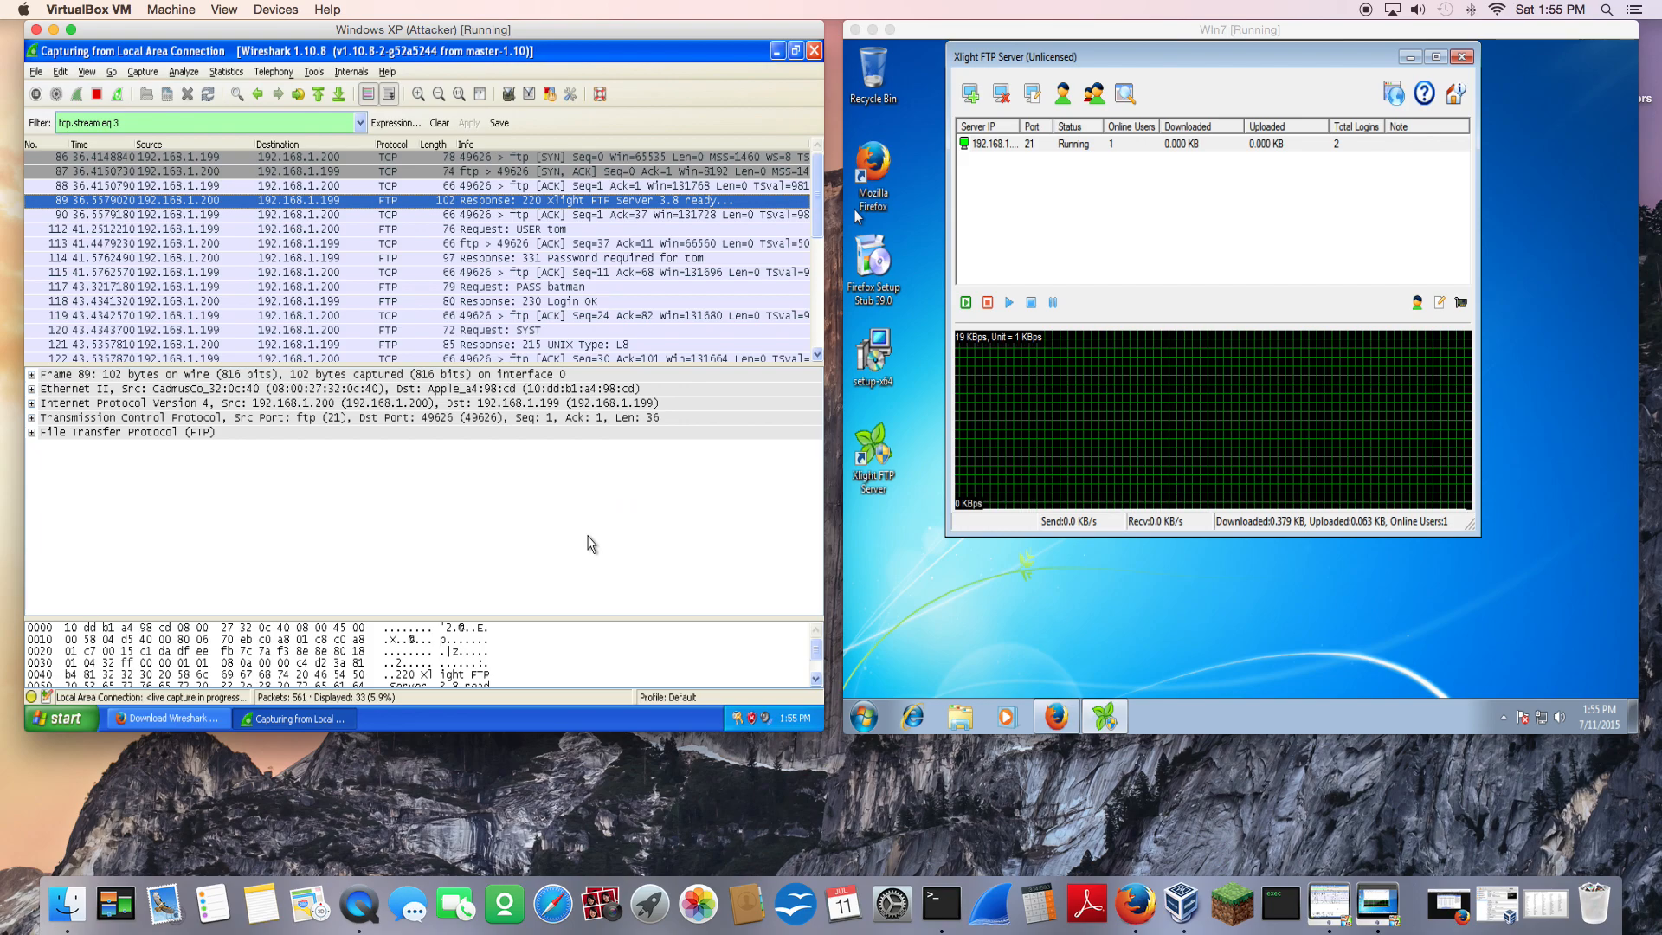